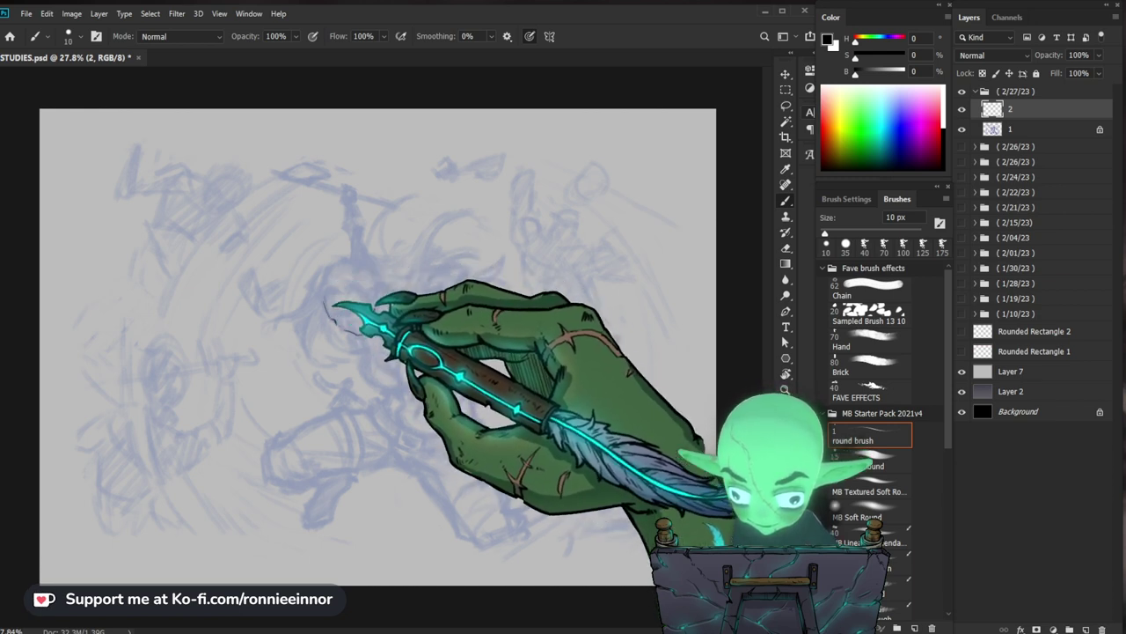
- Ink the curved head outline and short strokes at the top of the head in black
left_click_drag(333, 319, 372, 308)
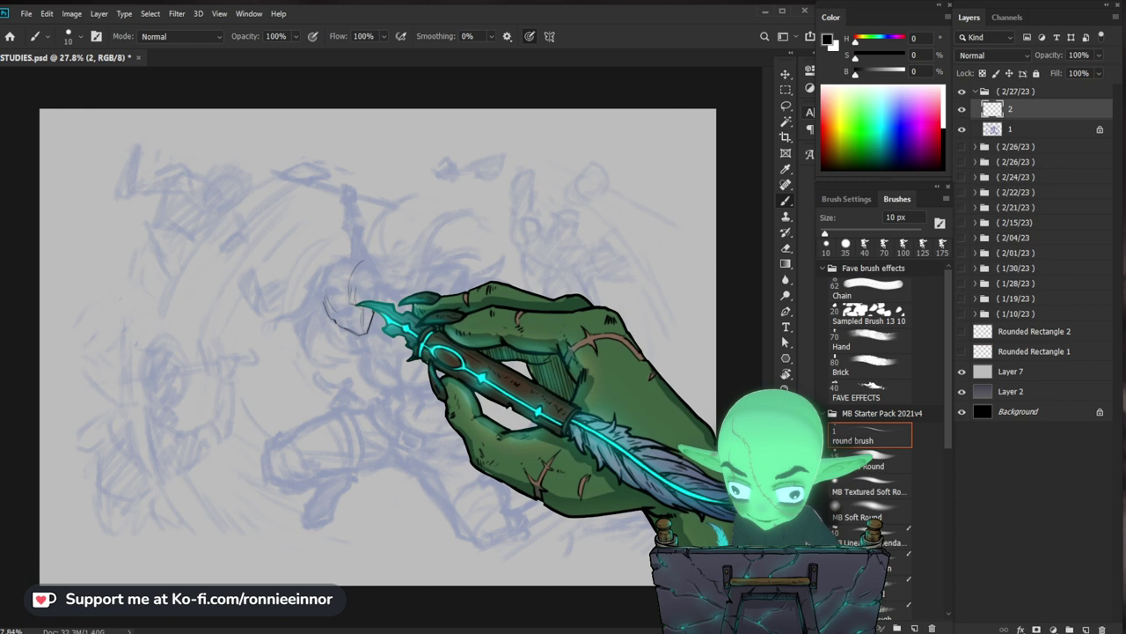
mouse_move(355, 304)
left_mouse_down()
mouse_move(352, 268)
mouse_move(376, 281)
left_mouse_up()
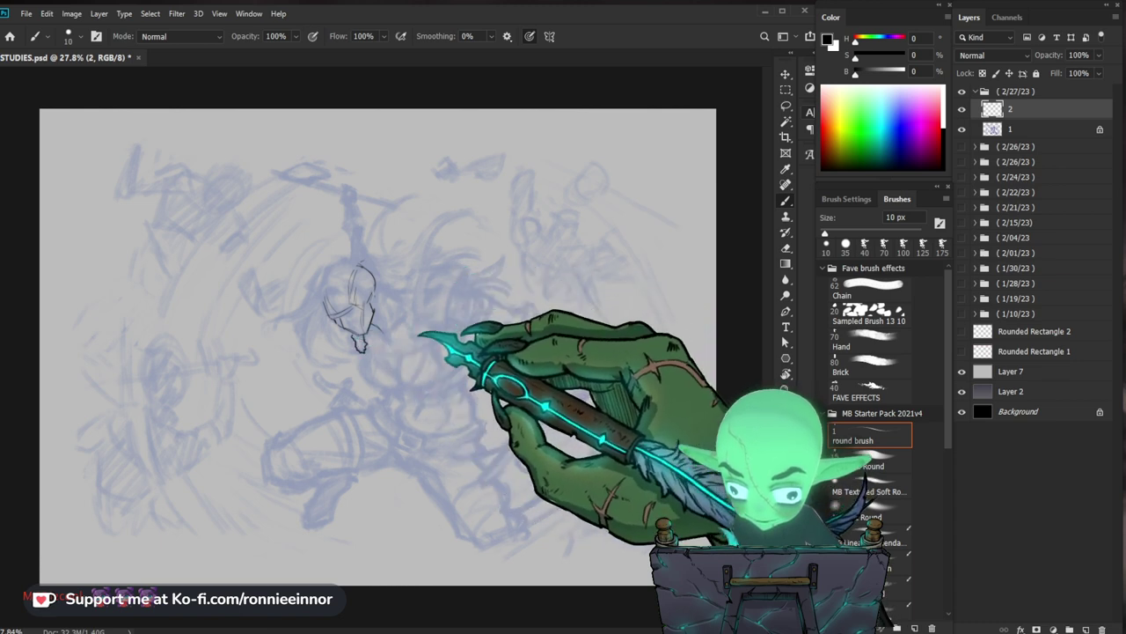
- Ink two curves right of the head joined by a short line across their tops
left_click_drag(417, 269, 412, 318)
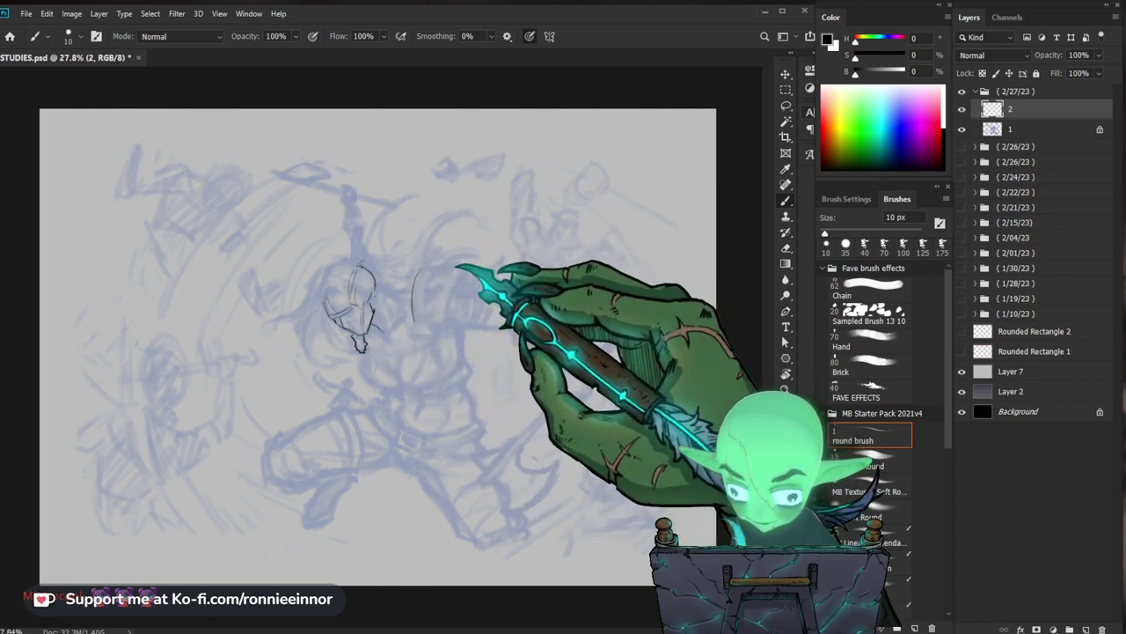
left_click_drag(446, 265, 434, 315)
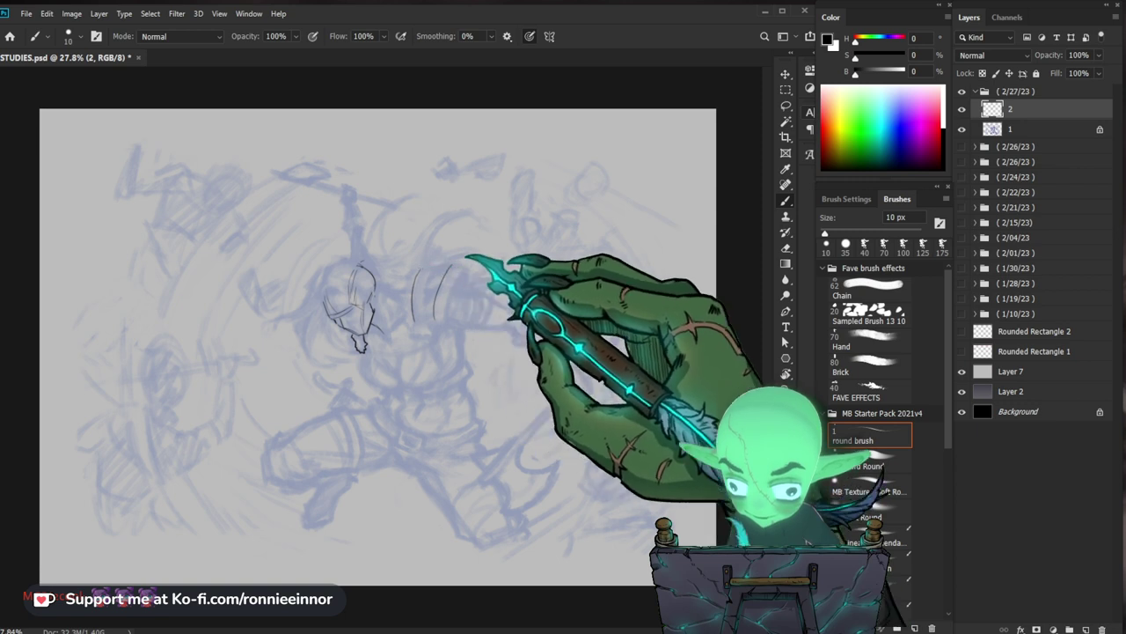
left_click_drag(425, 266, 455, 262)
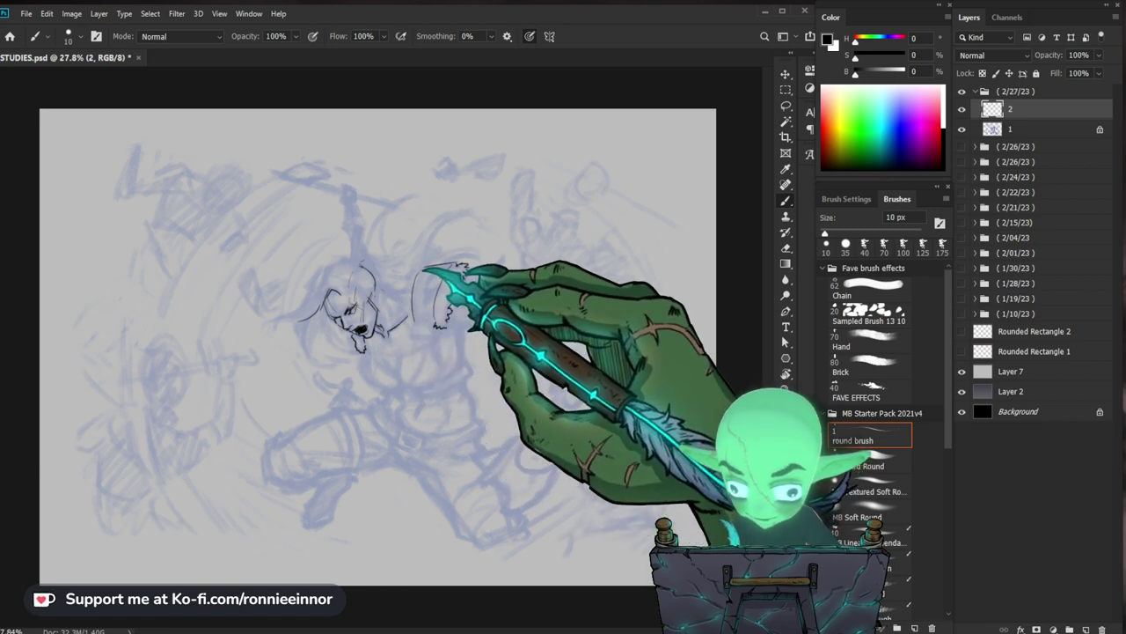
- Outline the box-shaped shoulder guard down to its base and add a jaw line to the face
left_click_drag(413, 270, 407, 312)
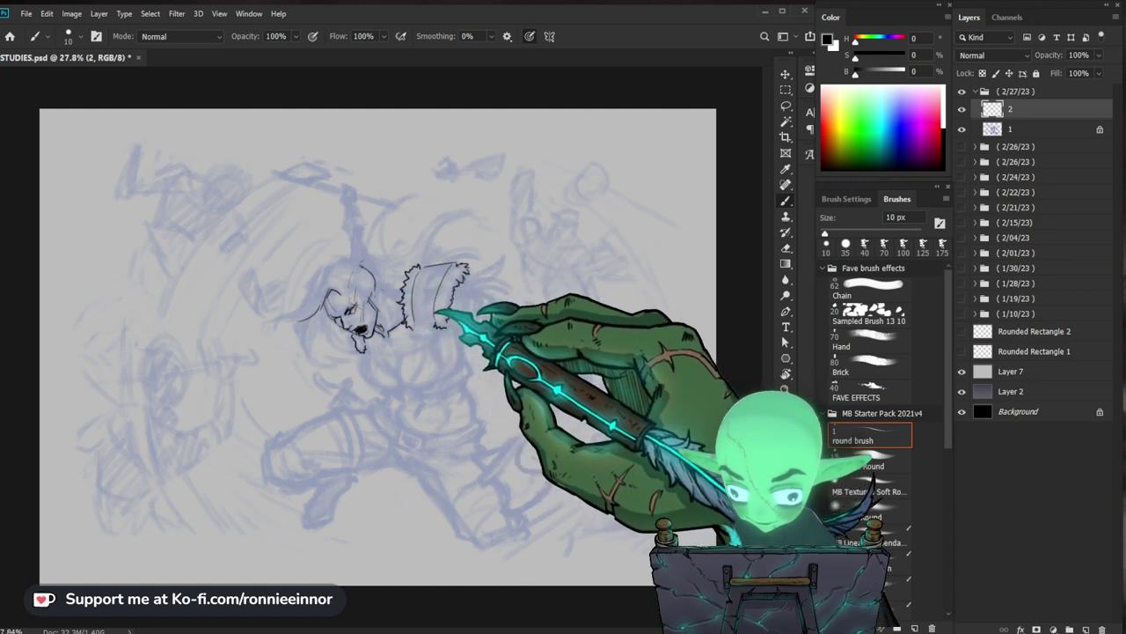
left_click_drag(408, 313, 411, 328)
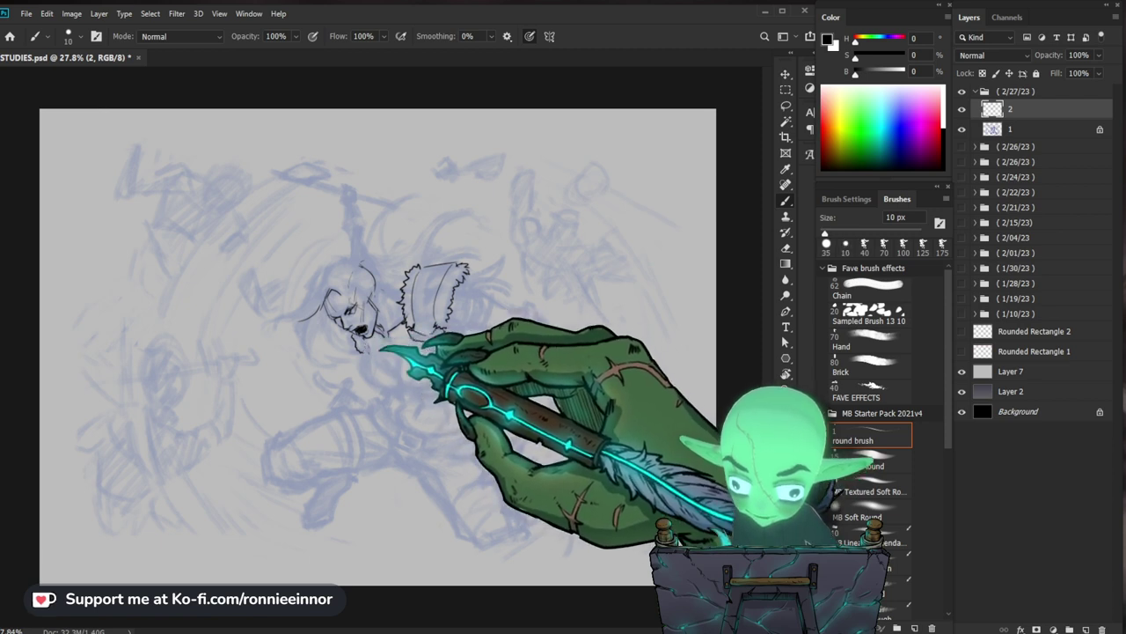
left_click_drag(377, 327, 402, 334)
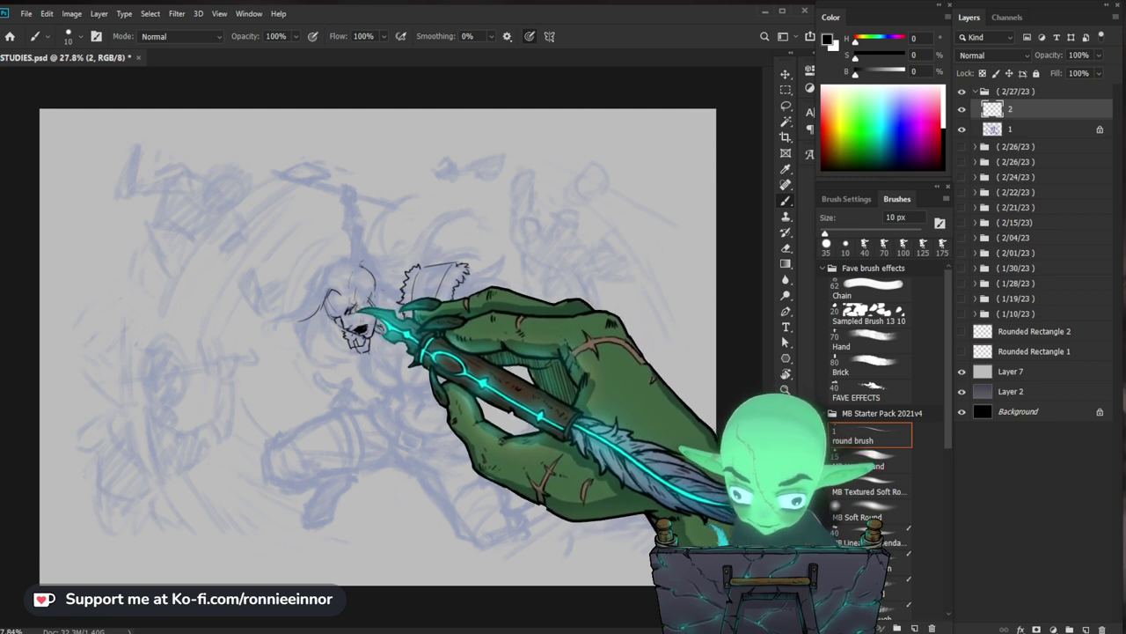
- Darken the face's eye and teeth lines, hook strokes below the jaw, and ink the shoulder armor edge
left_click_drag(359, 312, 340, 320)
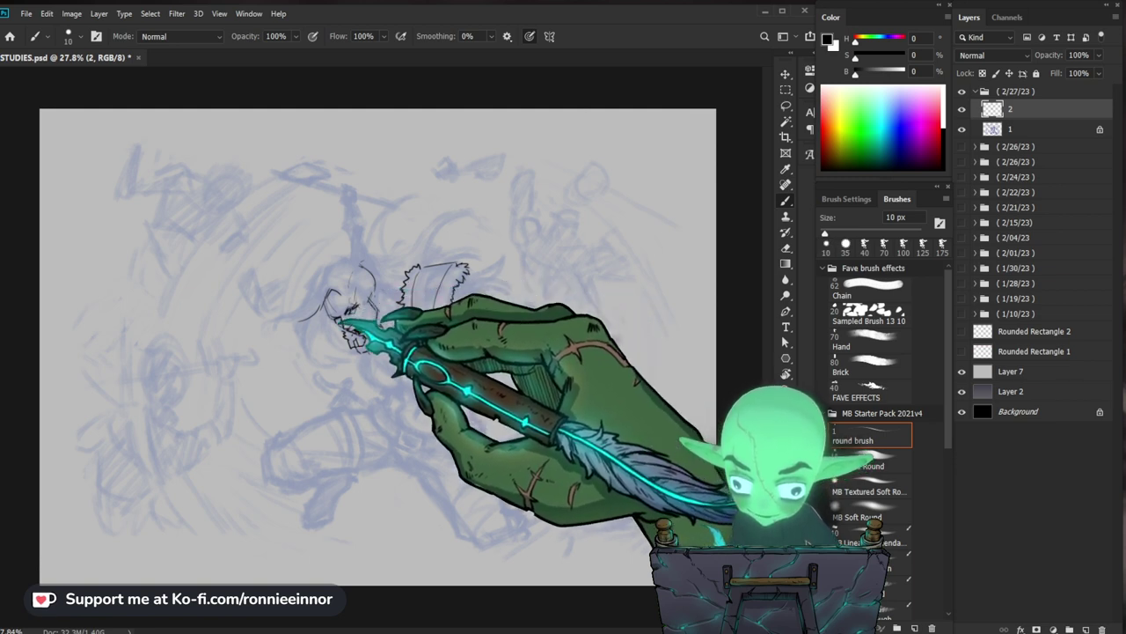
left_click_drag(343, 322, 367, 329)
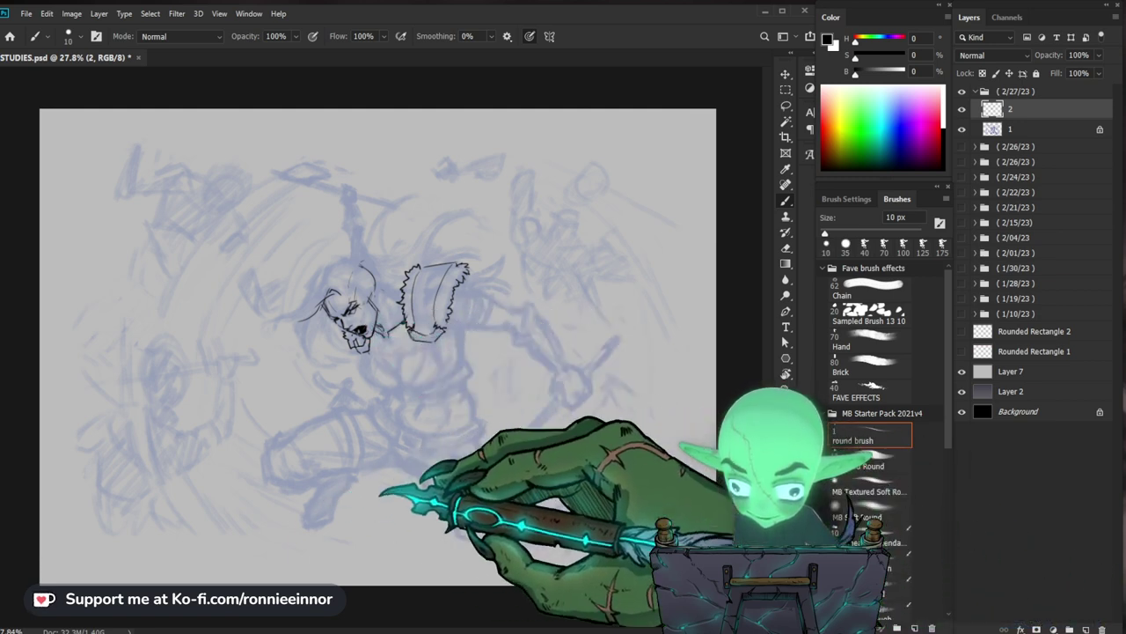
left_click_drag(361, 352, 362, 371)
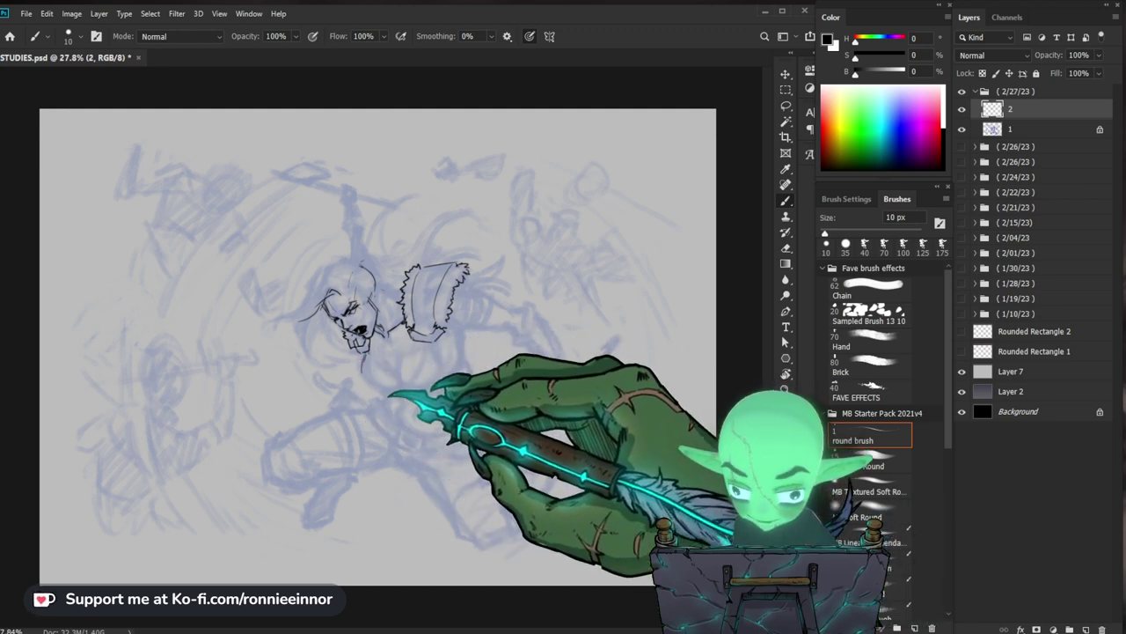
left_click_drag(363, 356, 383, 384)
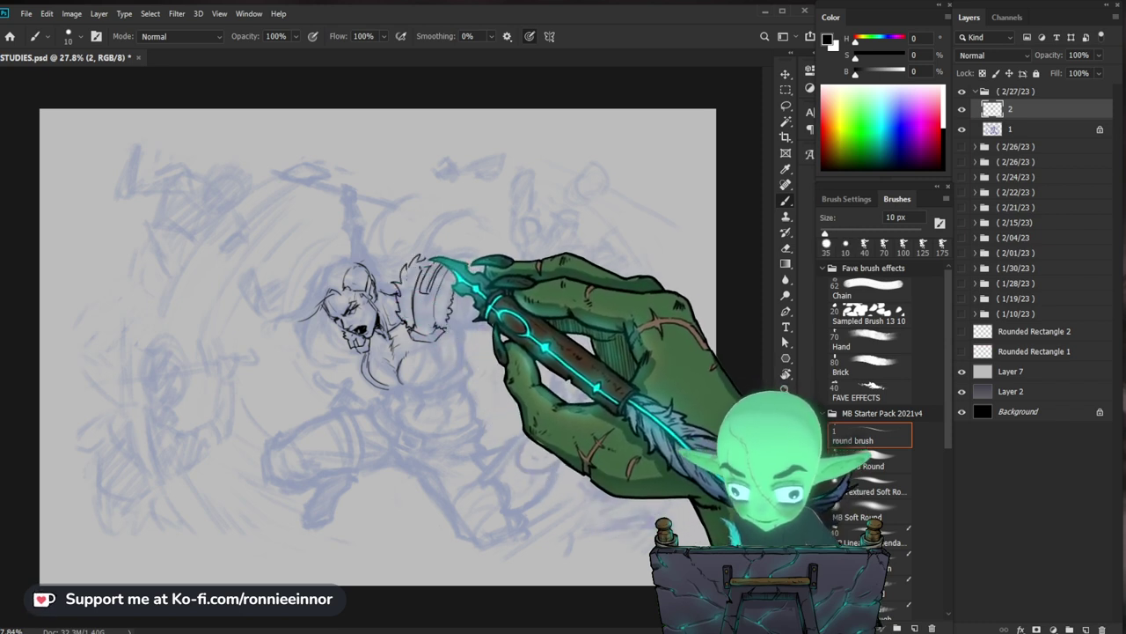
left_click_drag(465, 266, 479, 259)
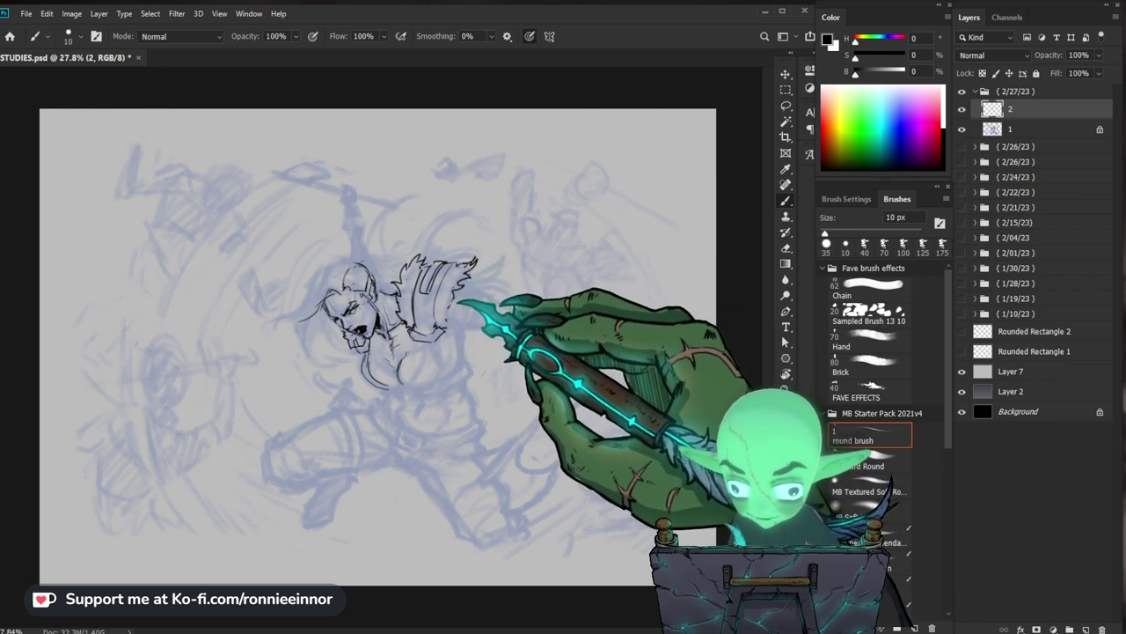
left_click_drag(454, 294, 454, 305)
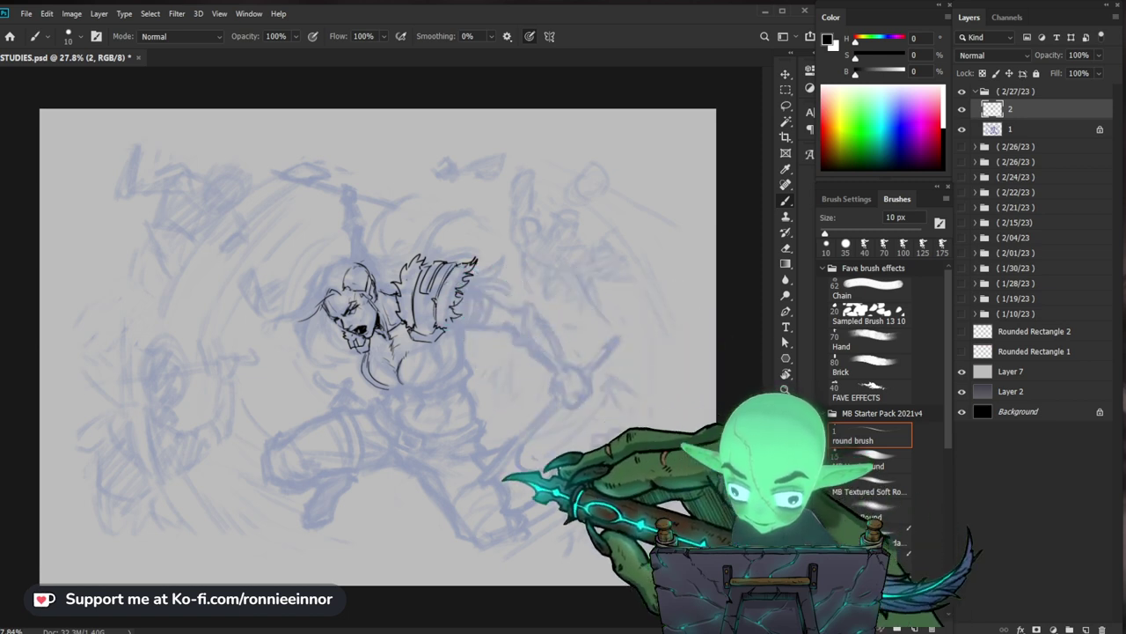
- Ink the fur lines and short strokes beneath the shoulder armor to start the chest
left_click_drag(447, 314, 434, 327)
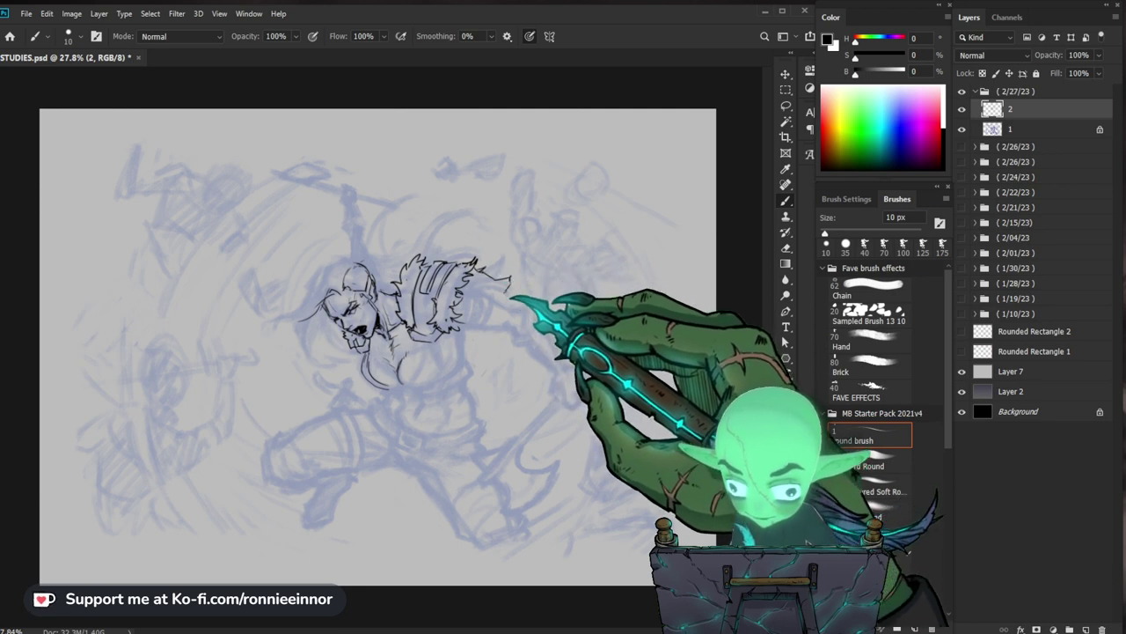
left_click_drag(414, 346, 479, 356)
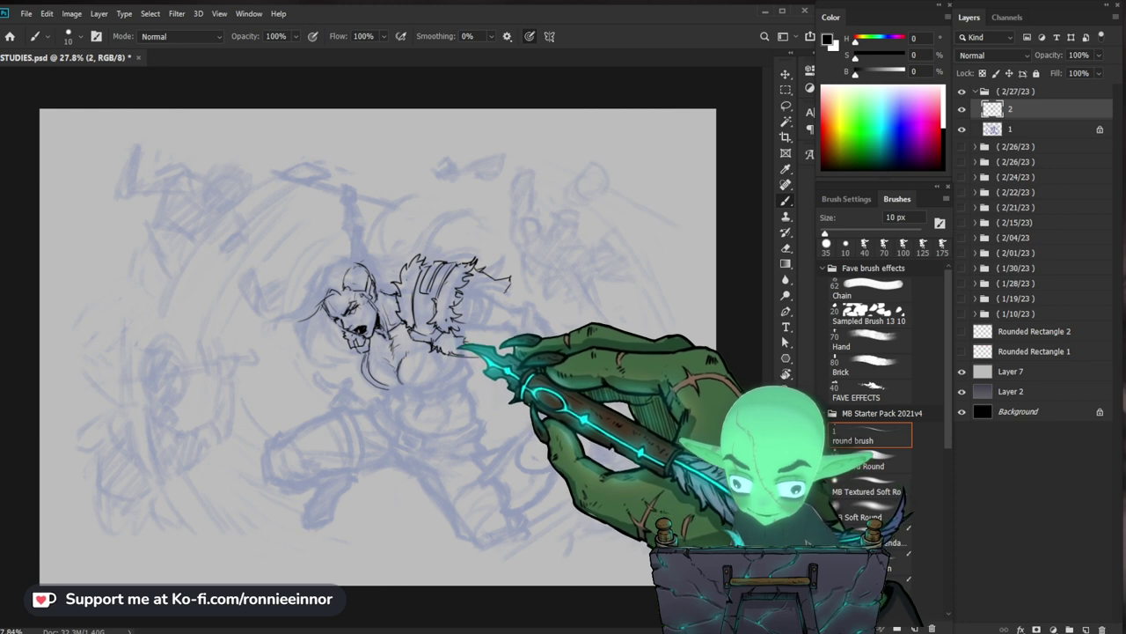
left_click_drag(458, 352, 483, 357)
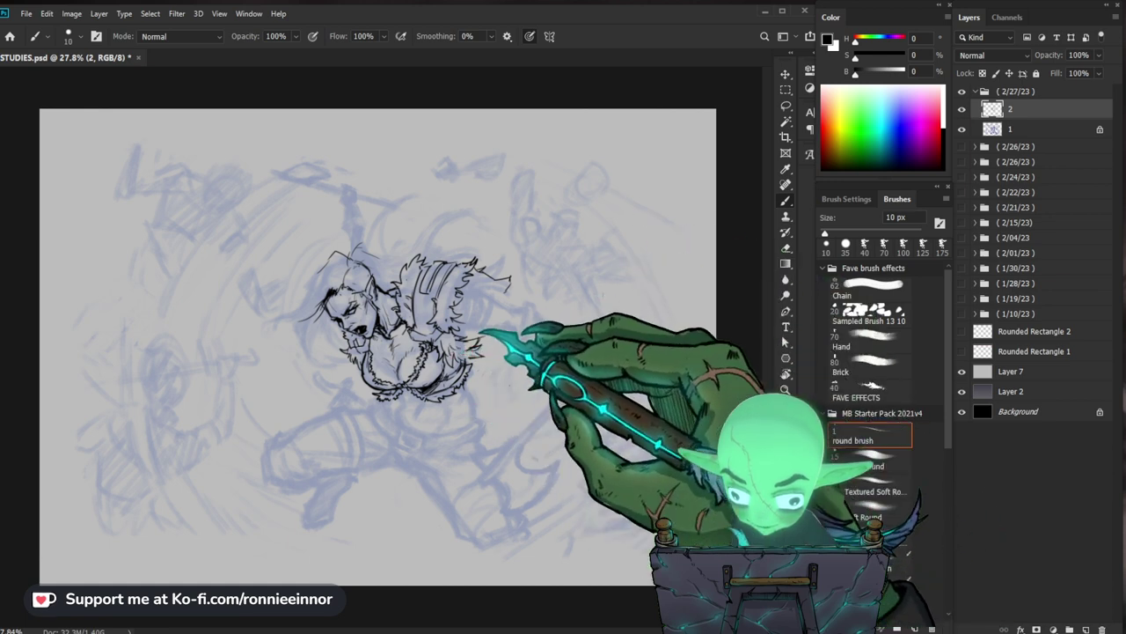
- Add small ink strokes near the shoulder and a curved line lower on the figure
left_click_drag(454, 326, 476, 337)
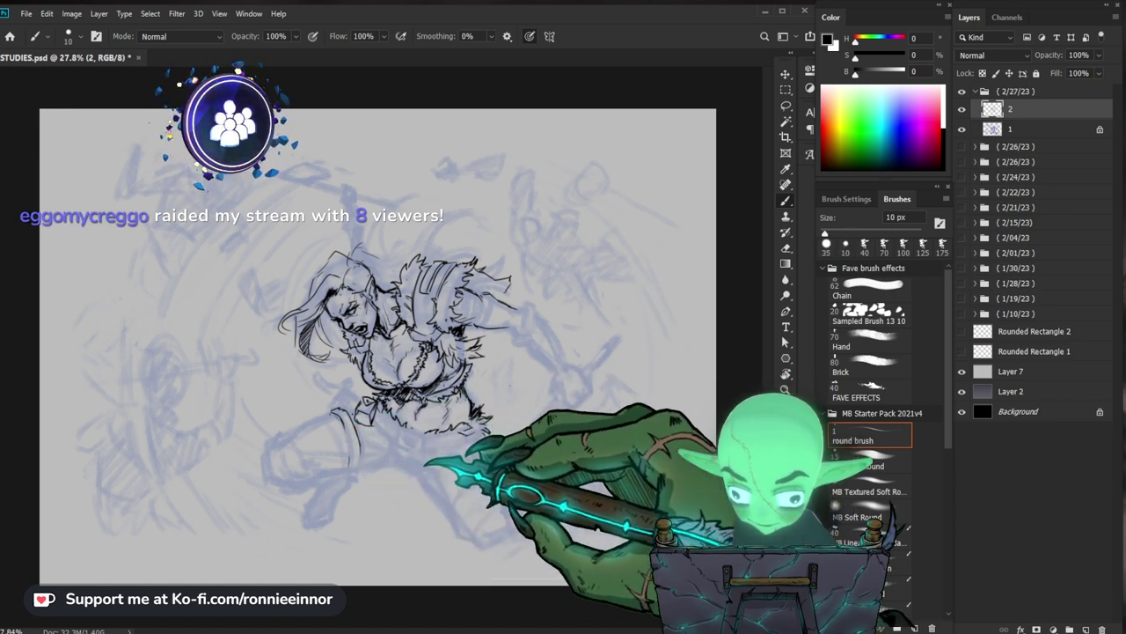
mouse_move(420, 517)
left_mouse_down()
mouse_move(438, 447)
mouse_move(407, 514)
left_mouse_up()
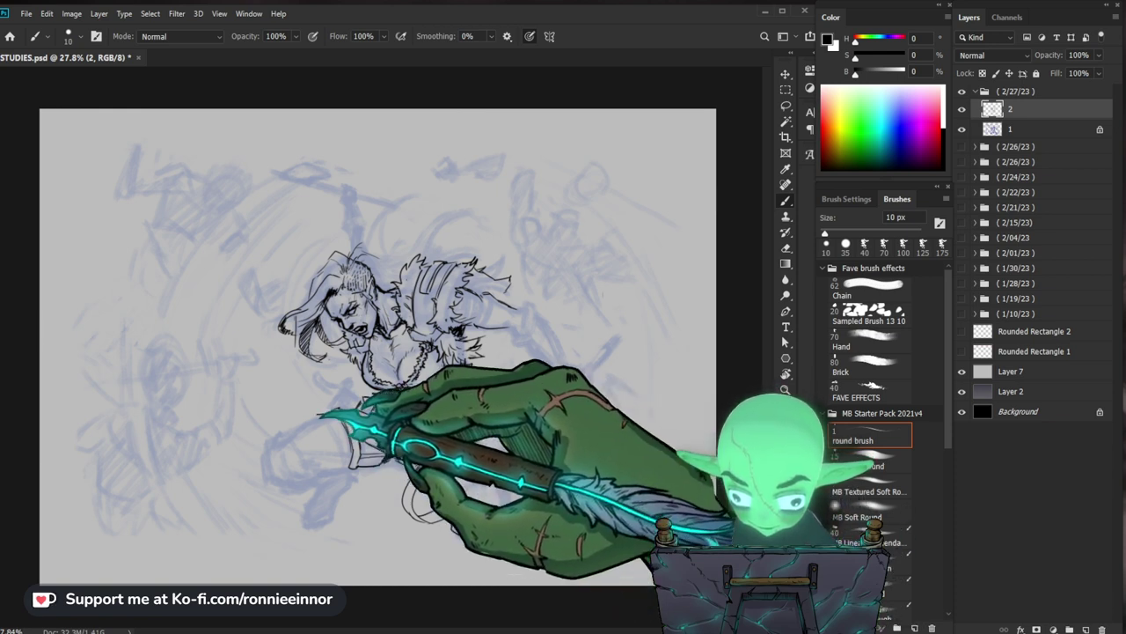
- Extend the left forearm outline outward with one long black stroke
left_click_drag(327, 411, 281, 437)
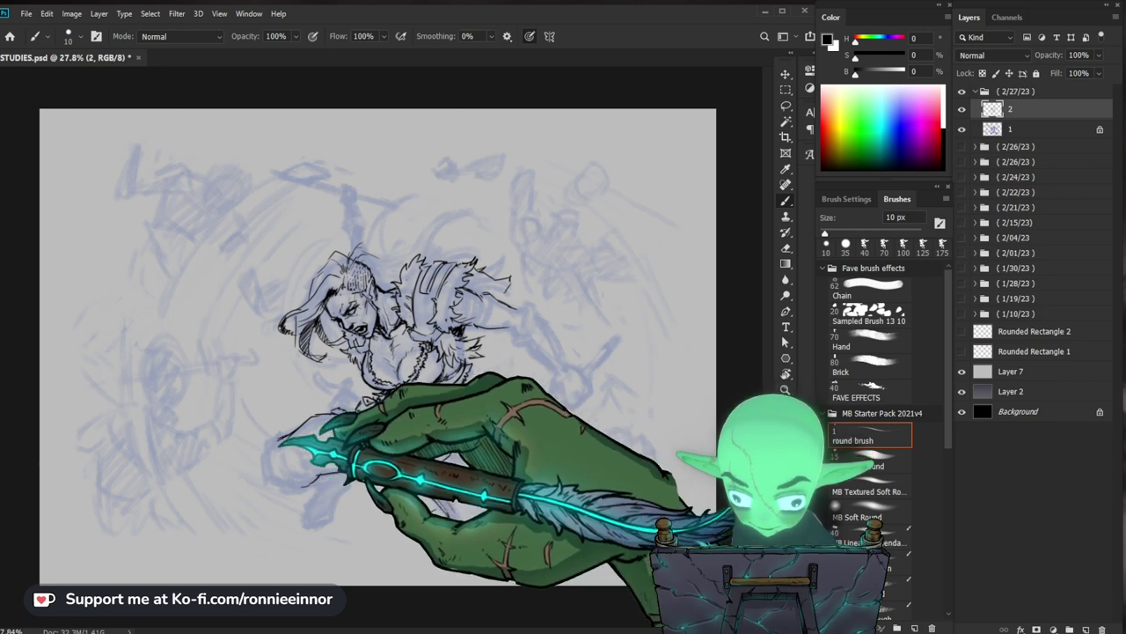
- Continue the line below the arm into the bent leg and ink the straps hanging below the belt
mouse_move(280, 437)
left_mouse_down()
mouse_move(265, 482)
mouse_move(321, 466)
left_mouse_up()
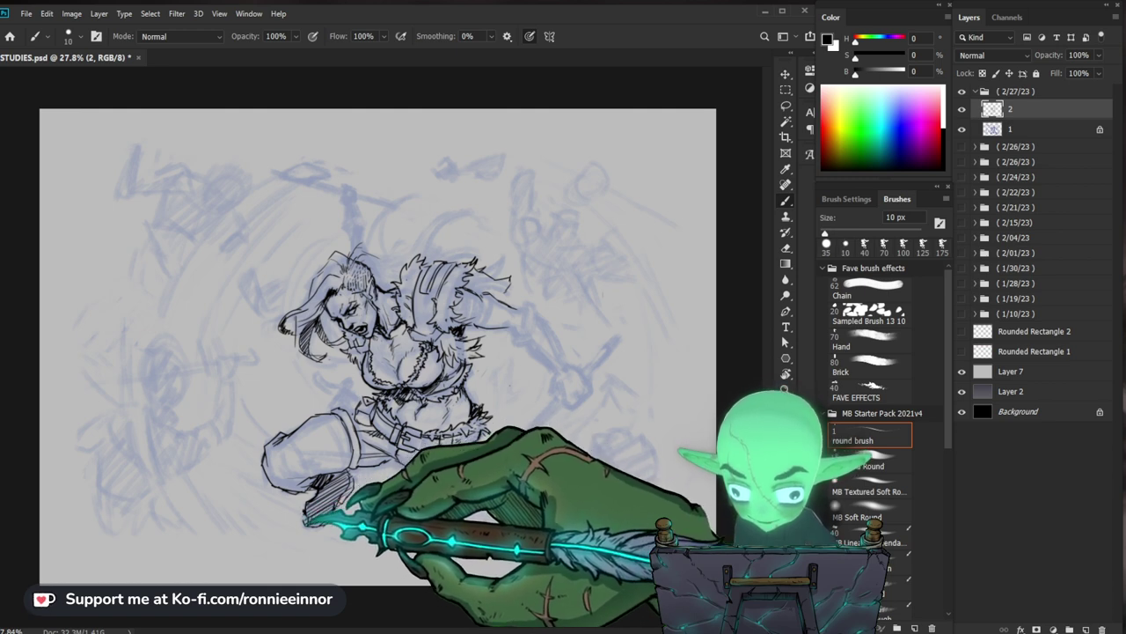
left_click_drag(414, 465, 457, 532)
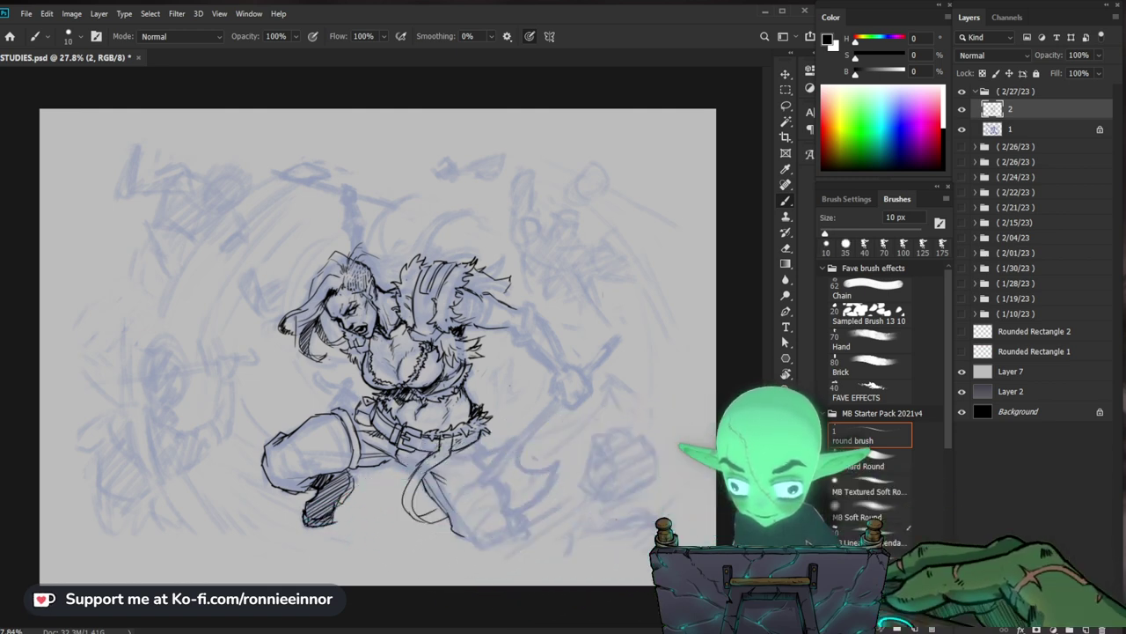
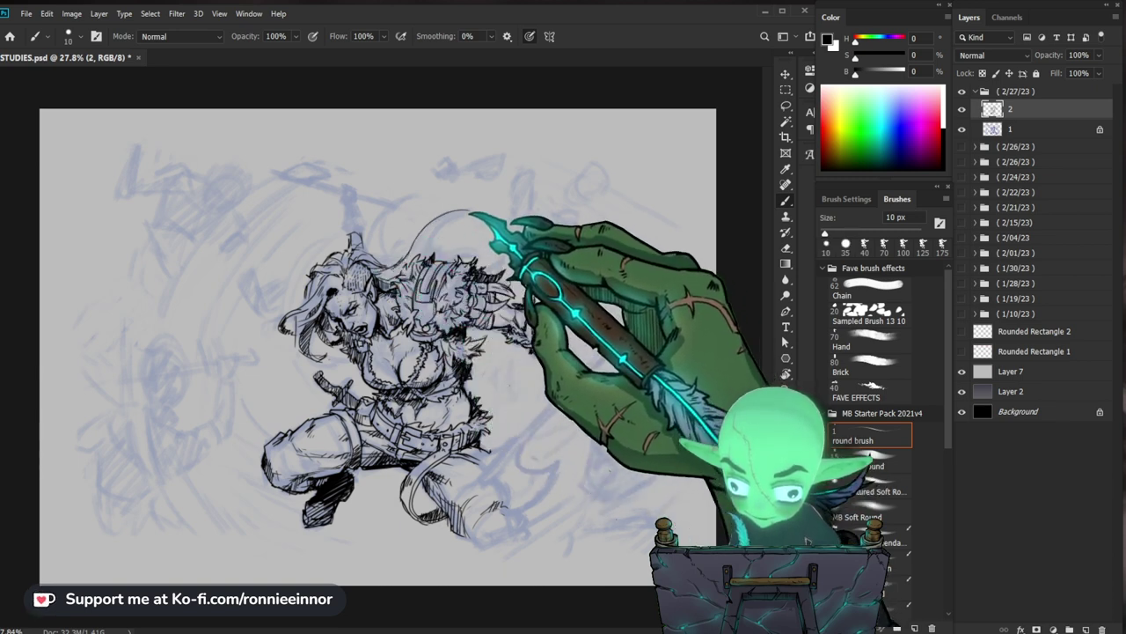
- Ink four curved hair strands sweeping upward above the warrior's head with the 10 px brush
left_click_drag(416, 251, 475, 231)
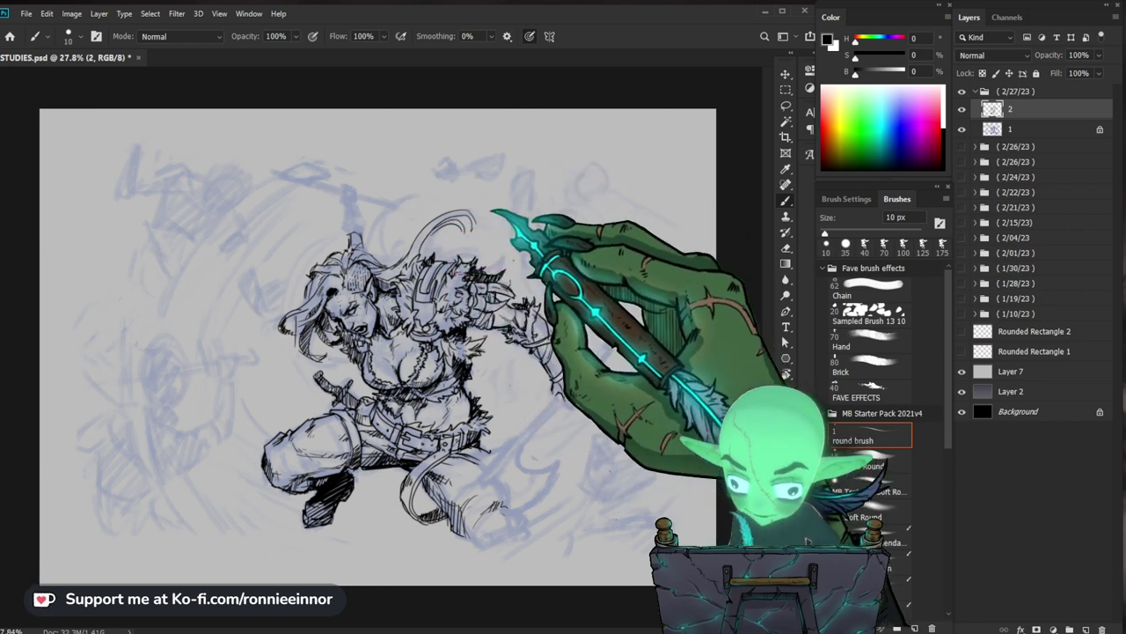
mouse_move(469, 230)
left_mouse_down()
mouse_move(501, 222)
mouse_move(475, 230)
left_mouse_up()
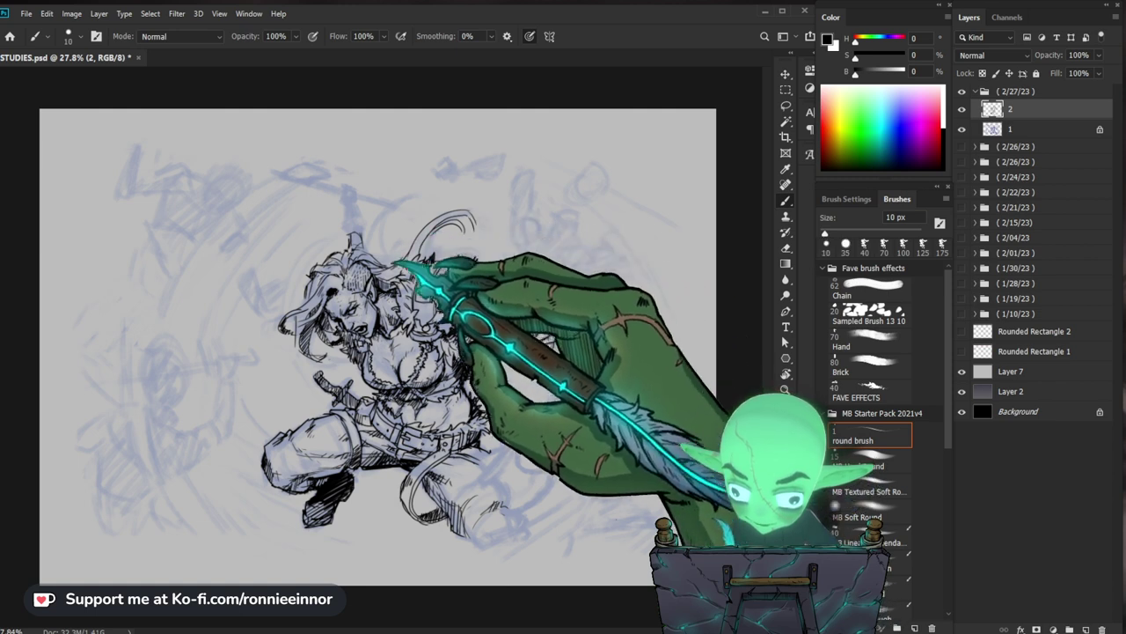
left_click_drag(384, 226, 387, 248)
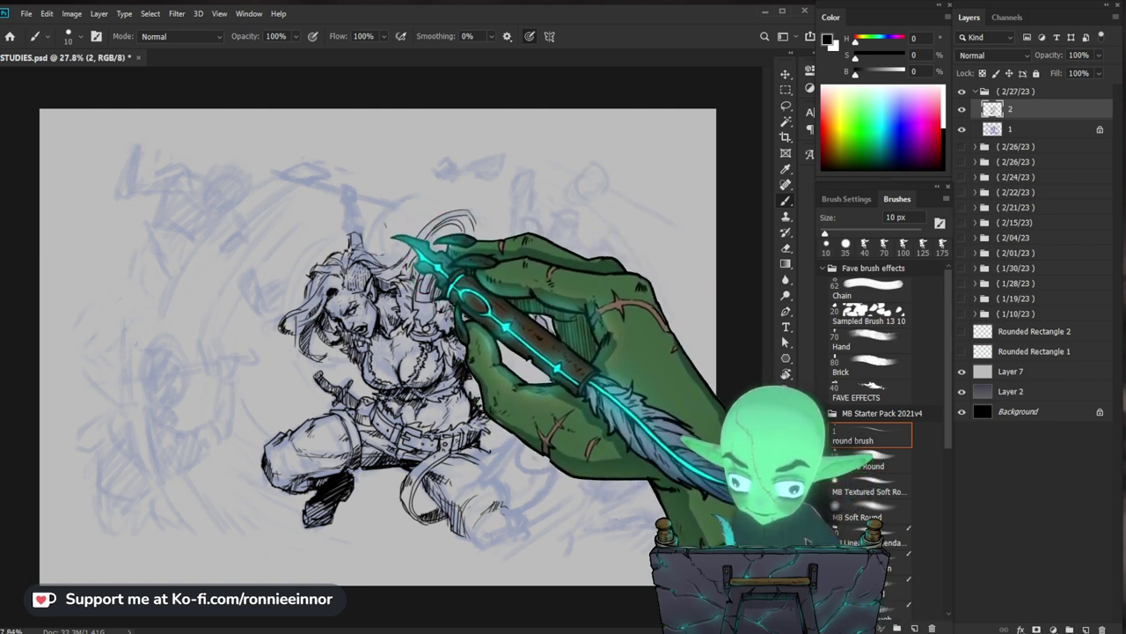
left_click_drag(377, 240, 388, 204)
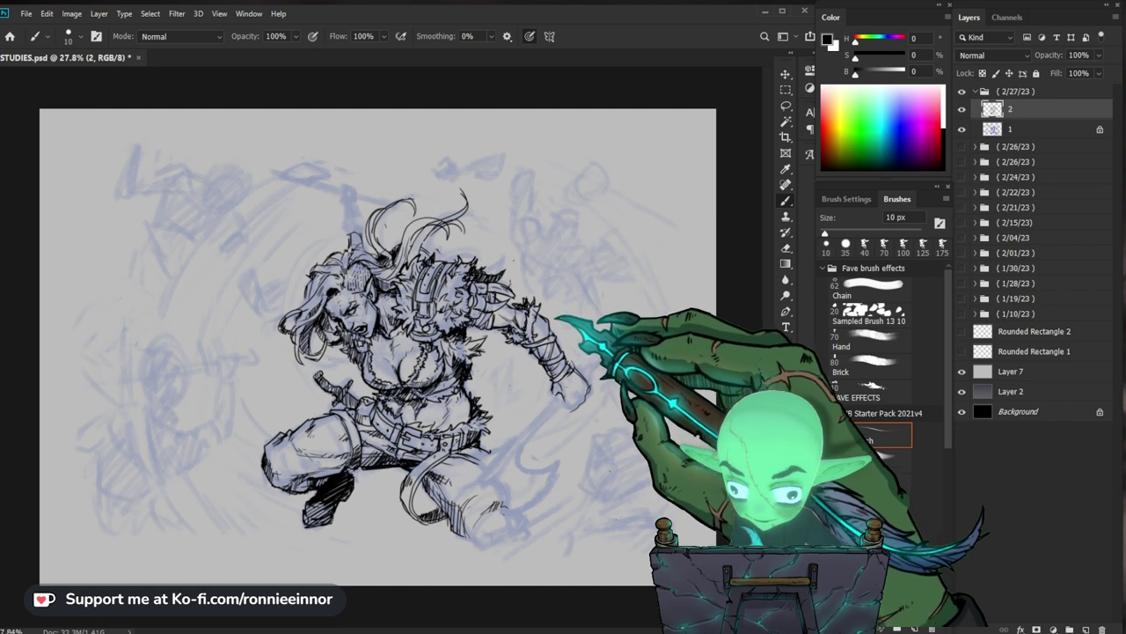
- Switch to the thin 10 px brush preset and extend the axe handle line down-left
left_click(806, 539)
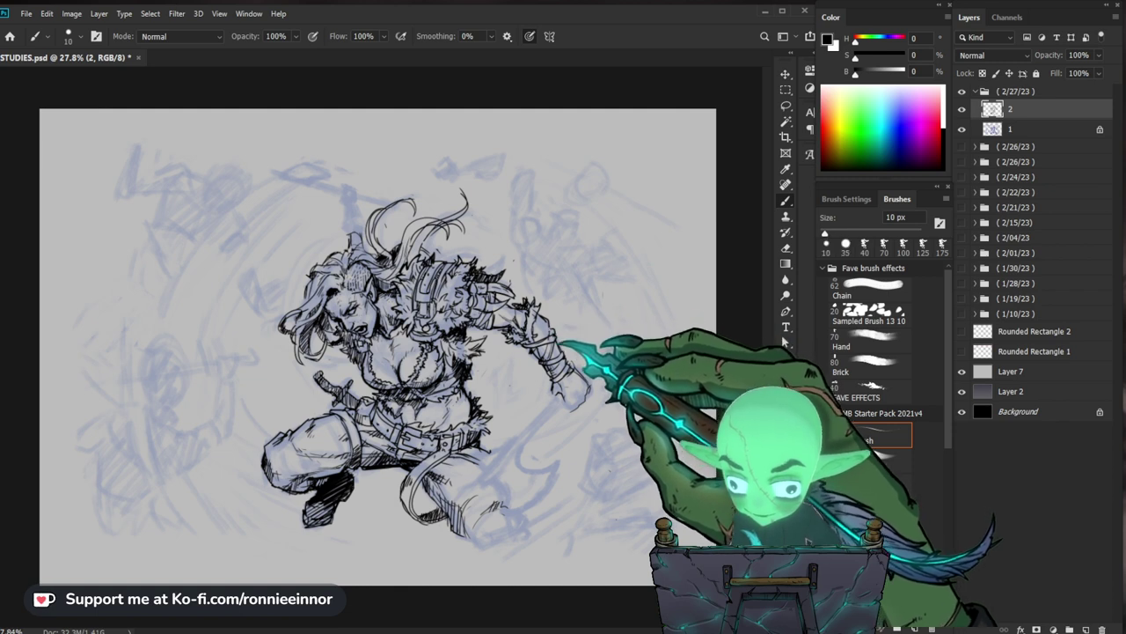
left_click(876, 440)
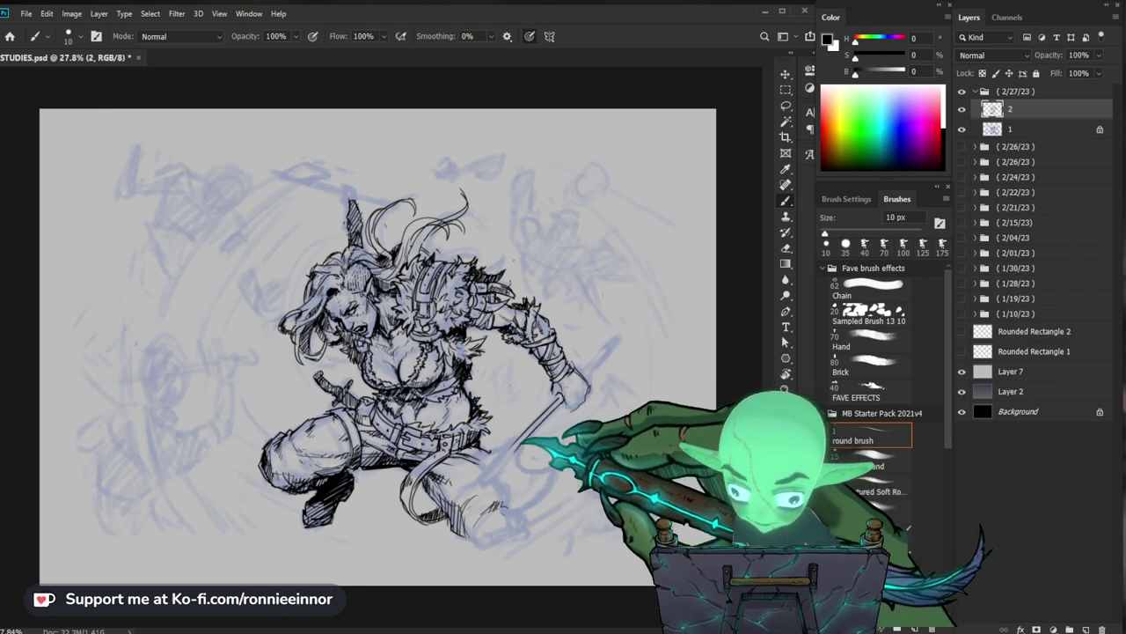
left_click_drag(506, 468, 483, 482)
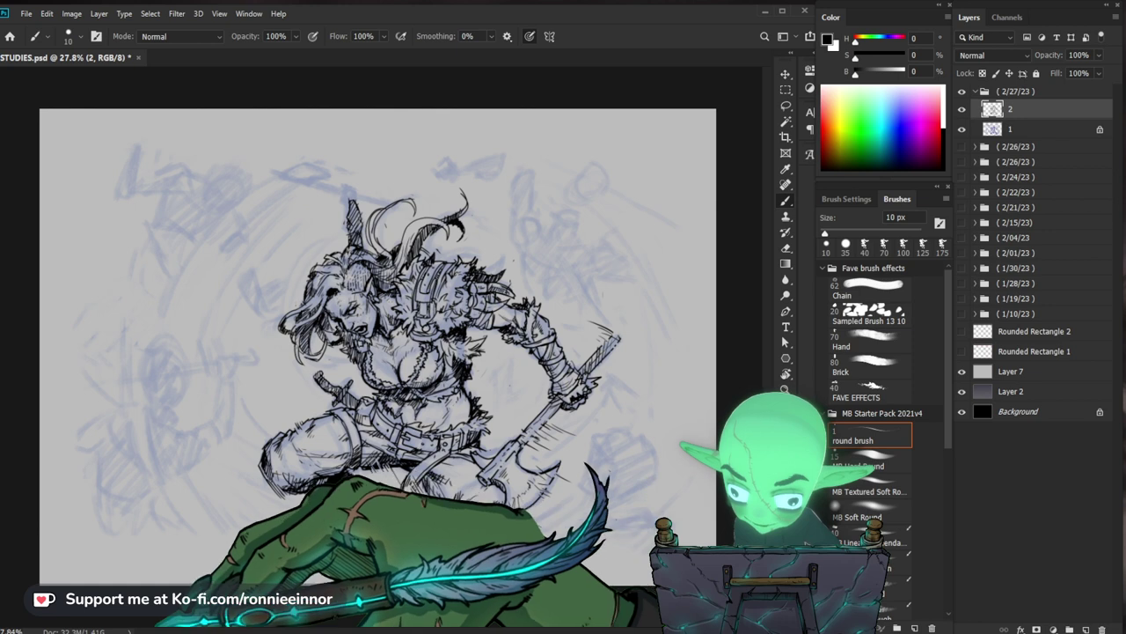
- Add a curved upper-left stroke, a hair detail, and short black hatch strokes left of the figure
left_click_drag(163, 286, 280, 172)
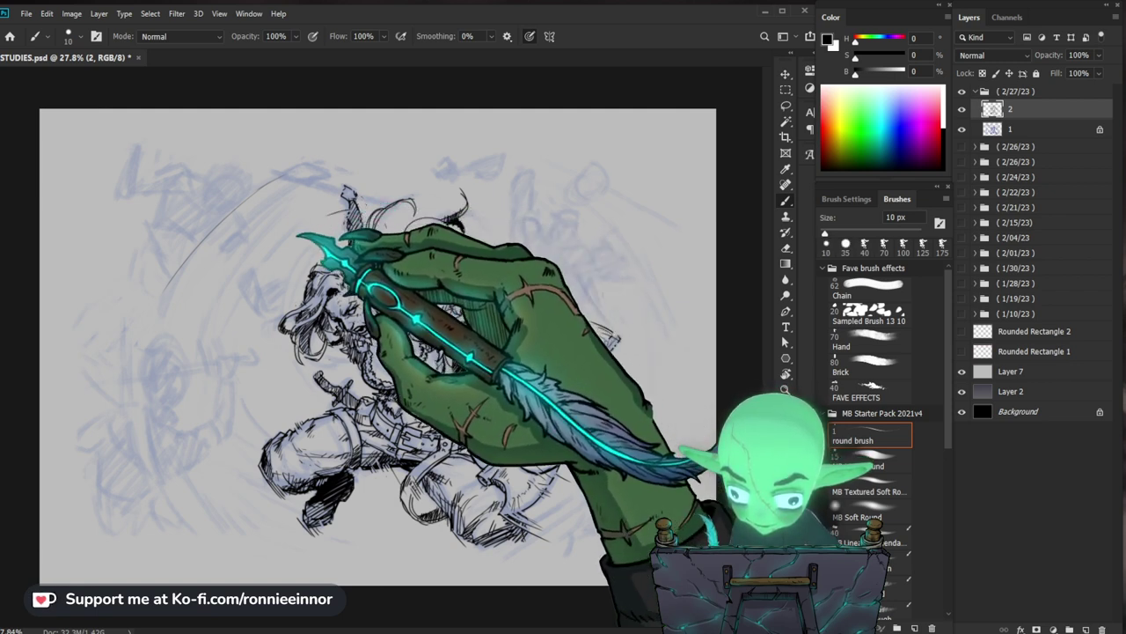
mouse_move(344, 213)
left_mouse_down()
mouse_move(326, 217)
mouse_move(344, 227)
left_mouse_up()
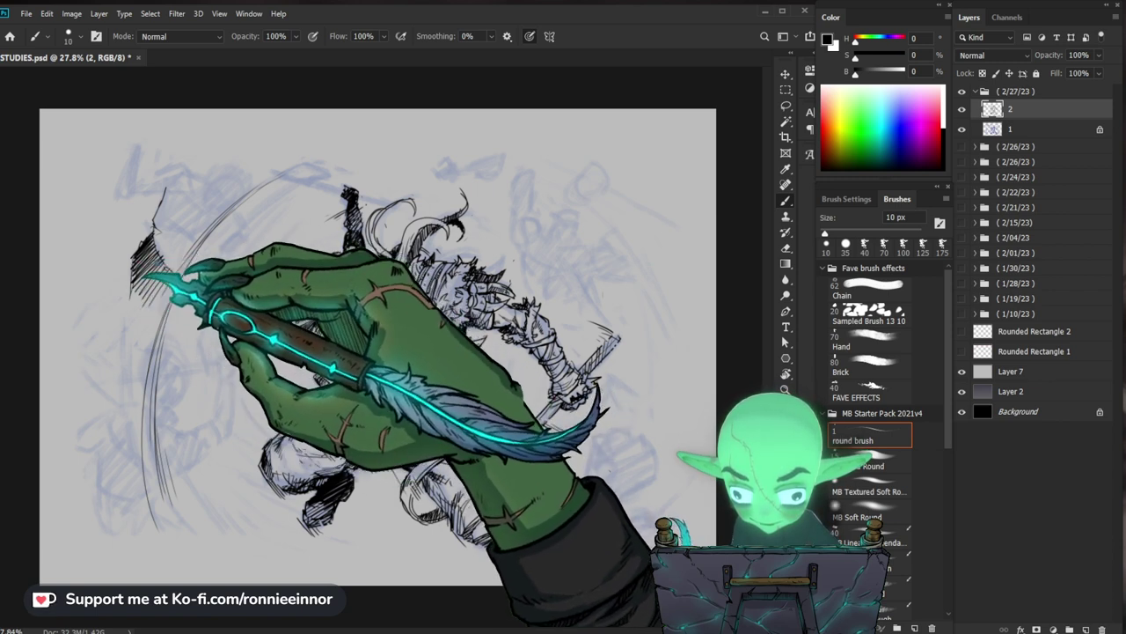
left_click_drag(92, 325, 119, 283)
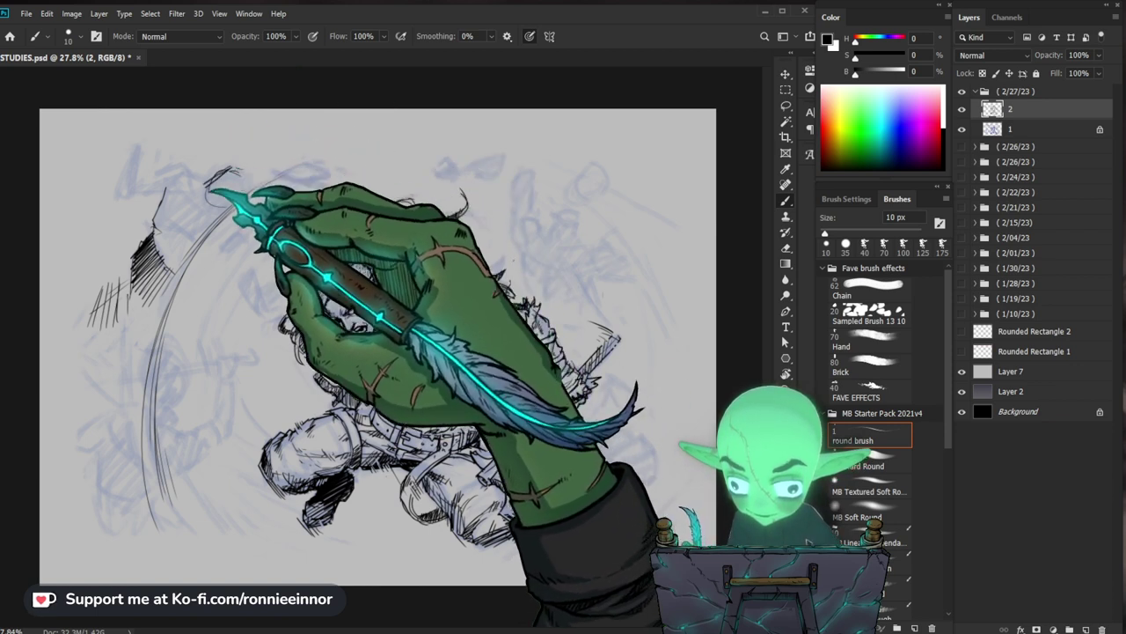
- Build up dark hatching at the upper left and add a thin stroke above the warrior
left_click_drag(211, 199, 227, 181)
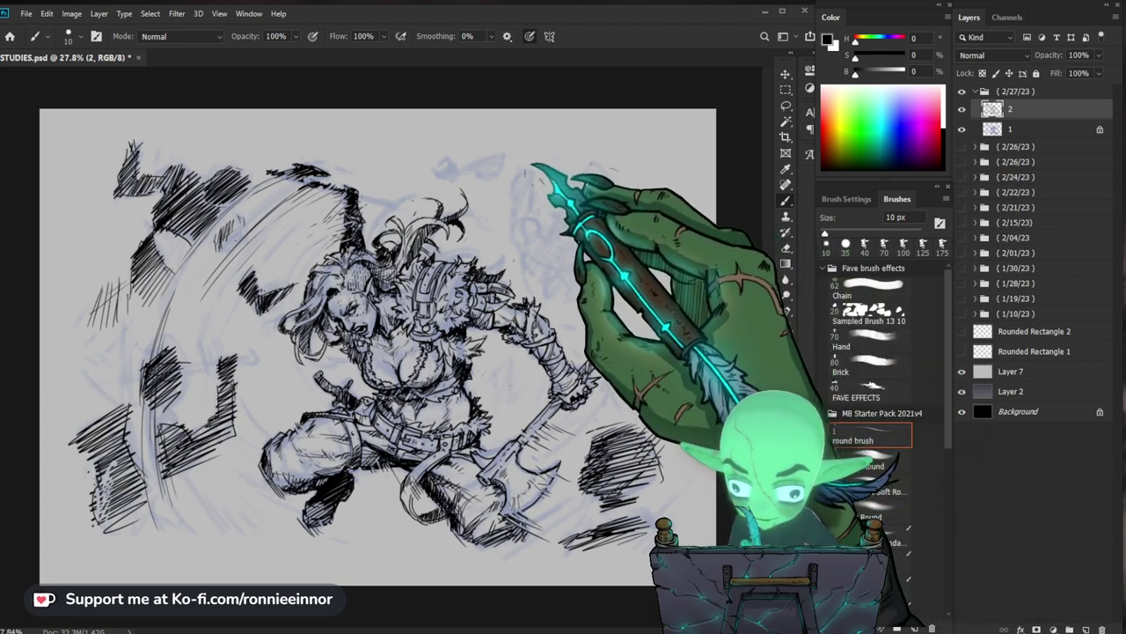
mouse_move(469, 165)
left_mouse_down()
mouse_move(500, 157)
mouse_move(433, 162)
mouse_move(497, 160)
left_mouse_up()
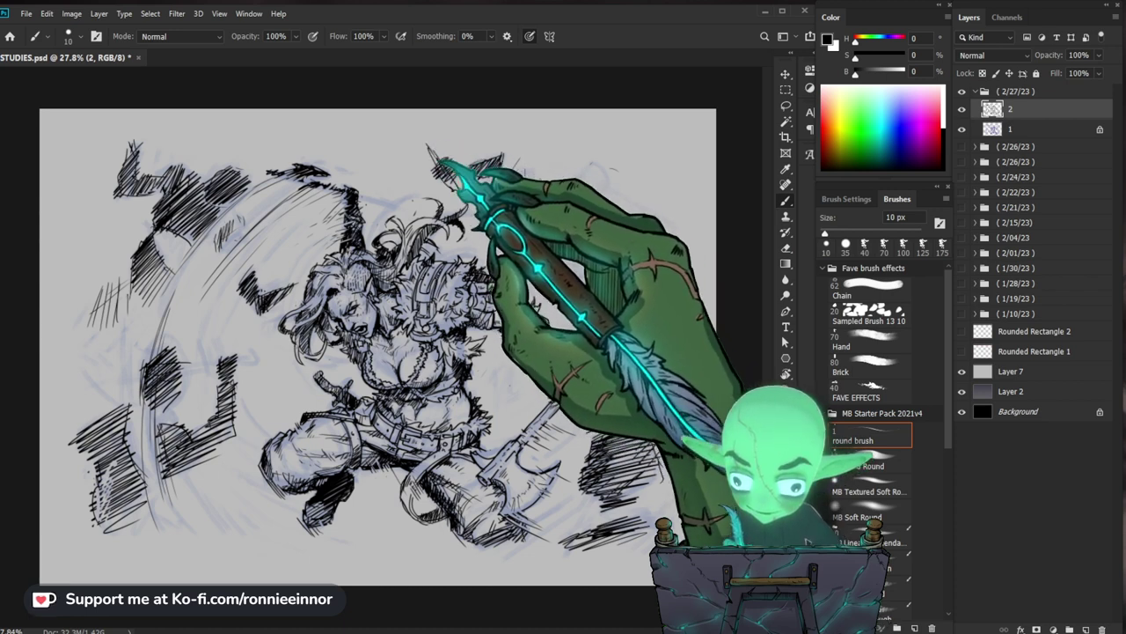
- Add cross-hatching above the warrior's raised arm
mouse_move(439, 158)
left_mouse_down()
mouse_move(462, 140)
mouse_move(493, 167)
left_mouse_up()
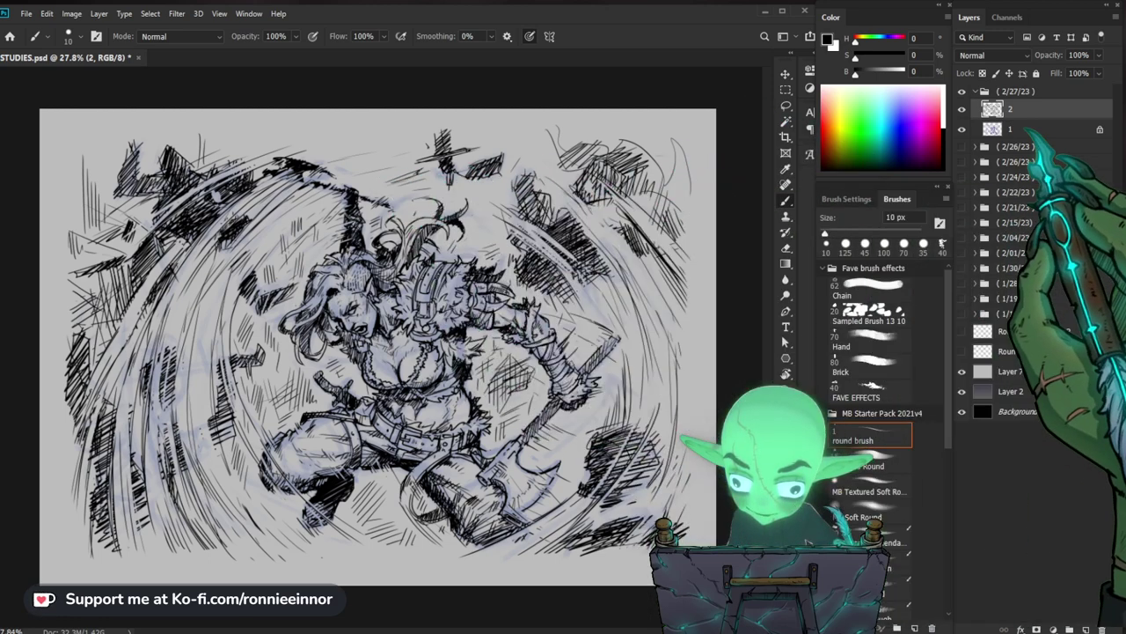
- Hide the blue sketch layer '1' so only the black ink line art remains visible
left_click(962, 129)
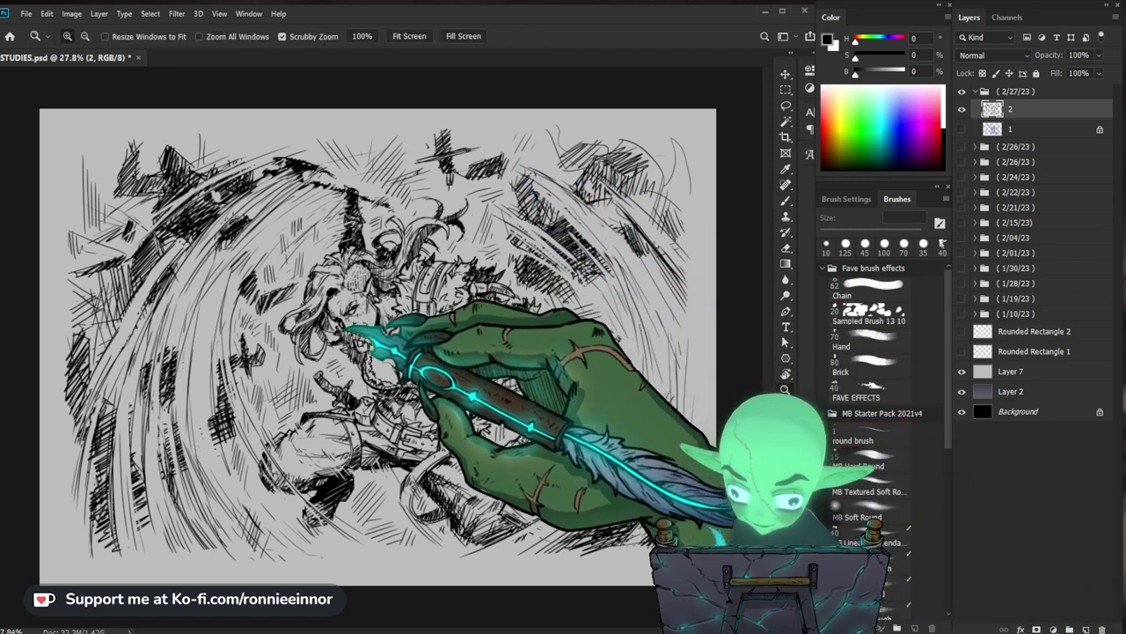
scroll(330, 343, "up", 5)
left_click(893, 217)
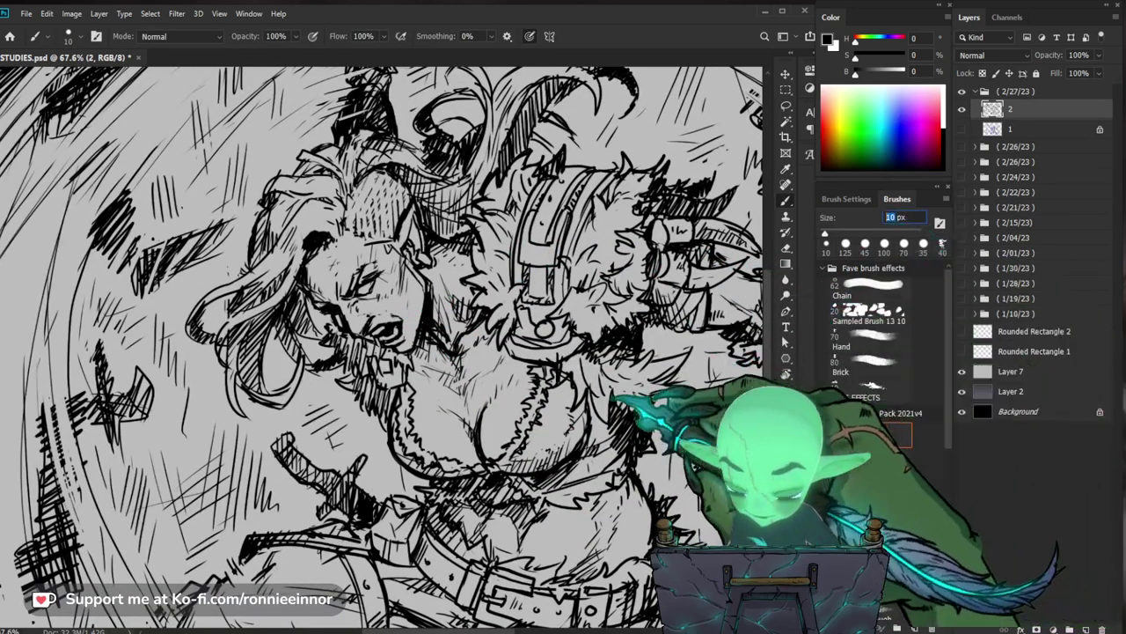
- Set the brush size to 5 px and choose the 5 px preset for fine face detail
type("5")
key("Return")
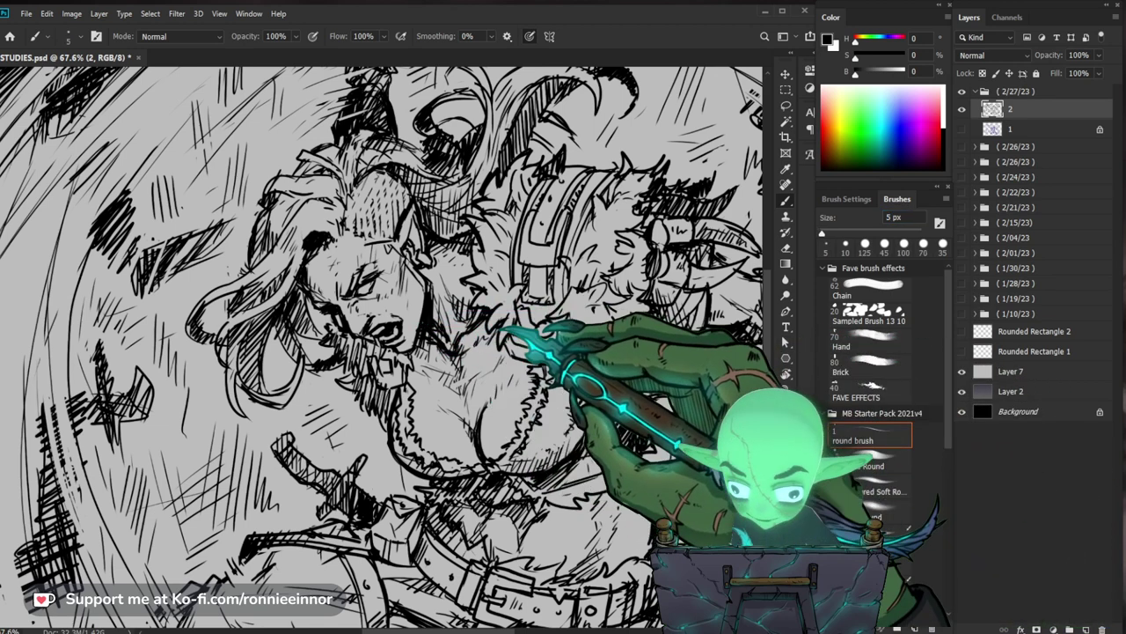
scroll(352, 370, "down", 2)
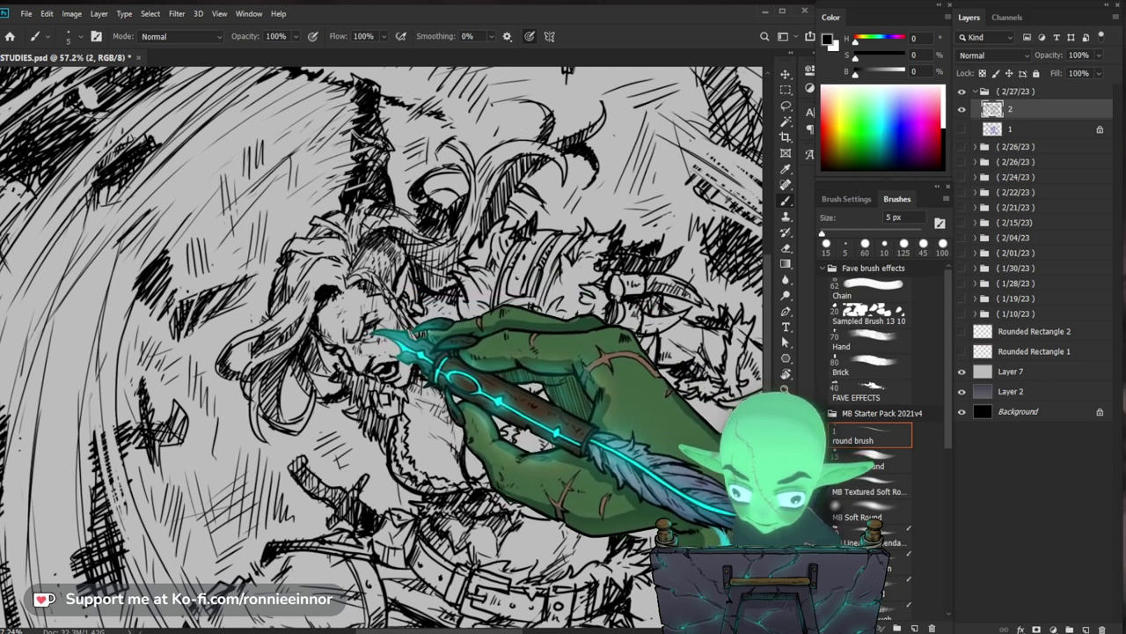
left_click(867, 438)
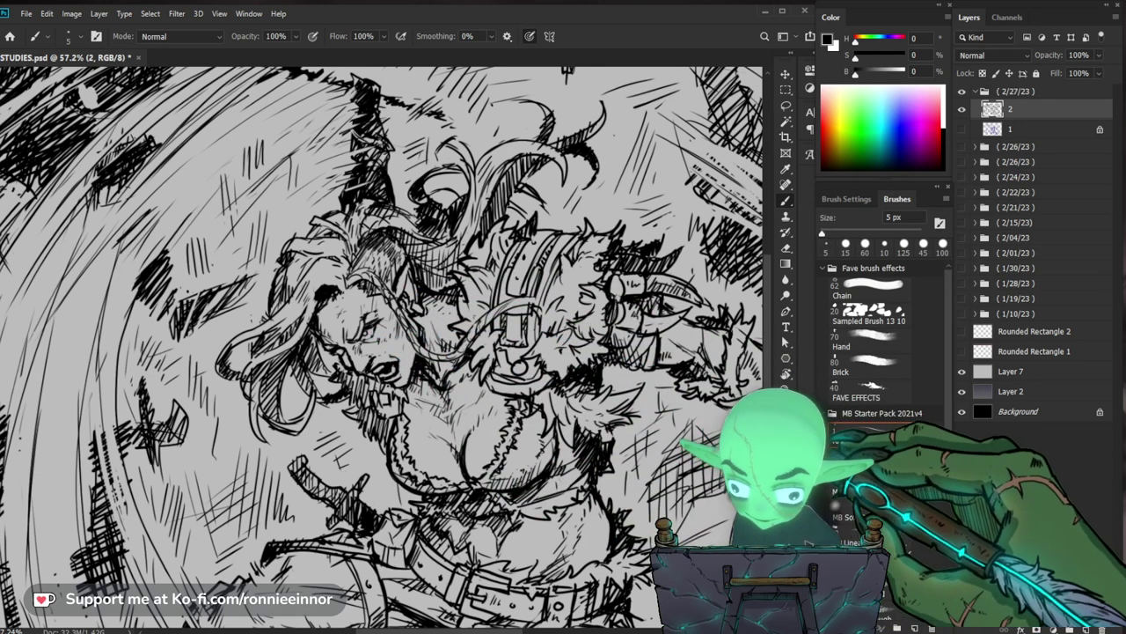
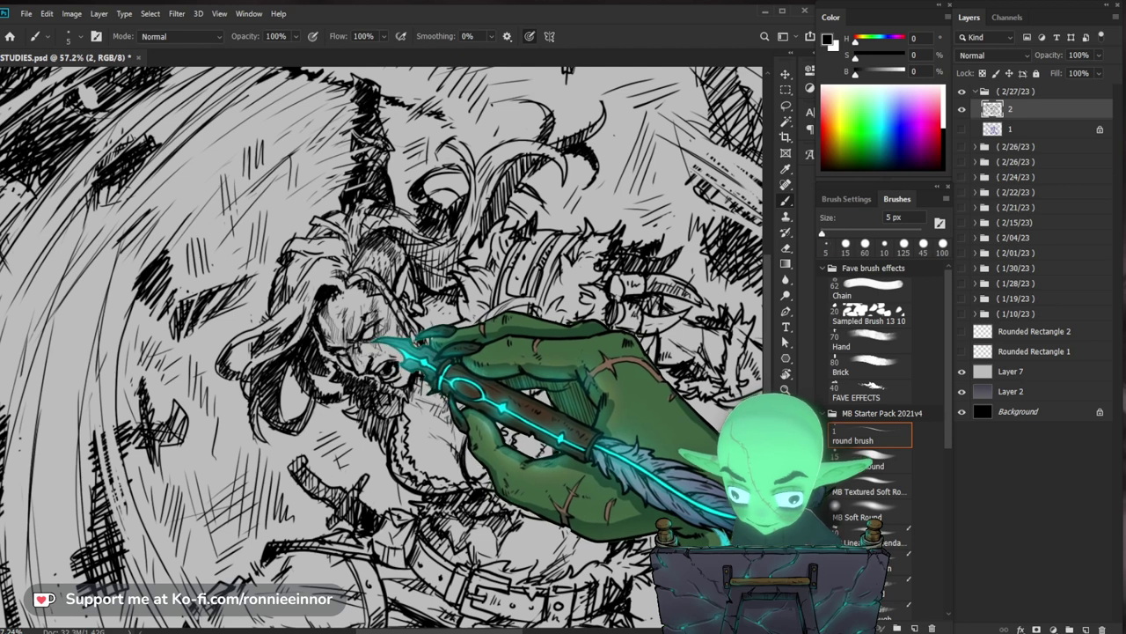
- Add a fine ink stroke near the woman's face, then view the whole drawing at 30.7%
left_click_drag(550, 290, 563, 277)
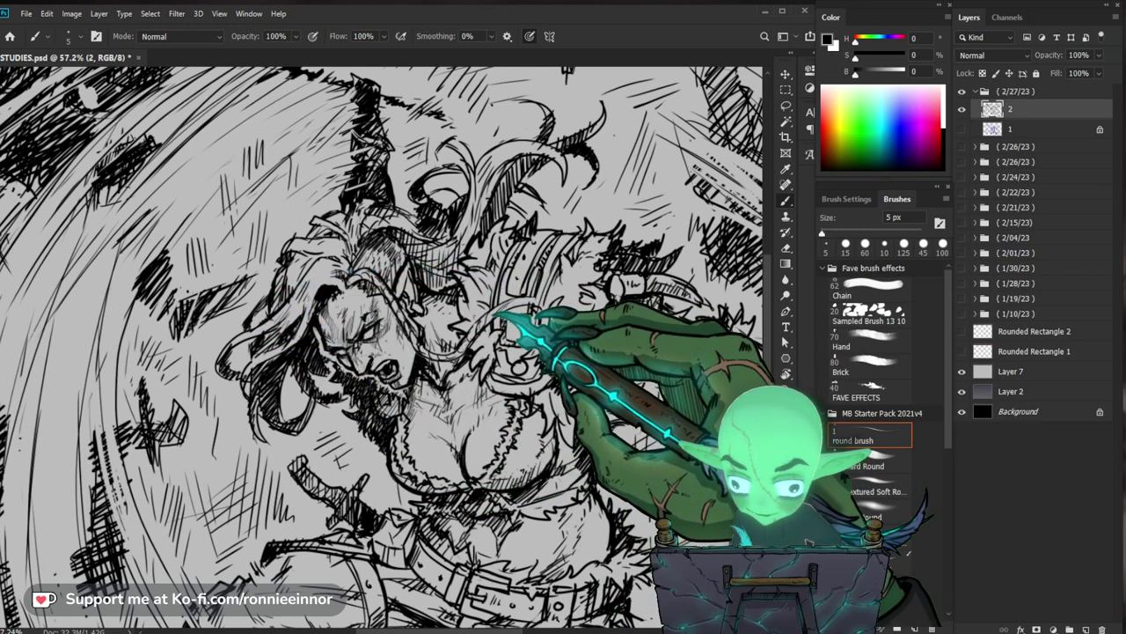
key("z")
key("ctrl+0")
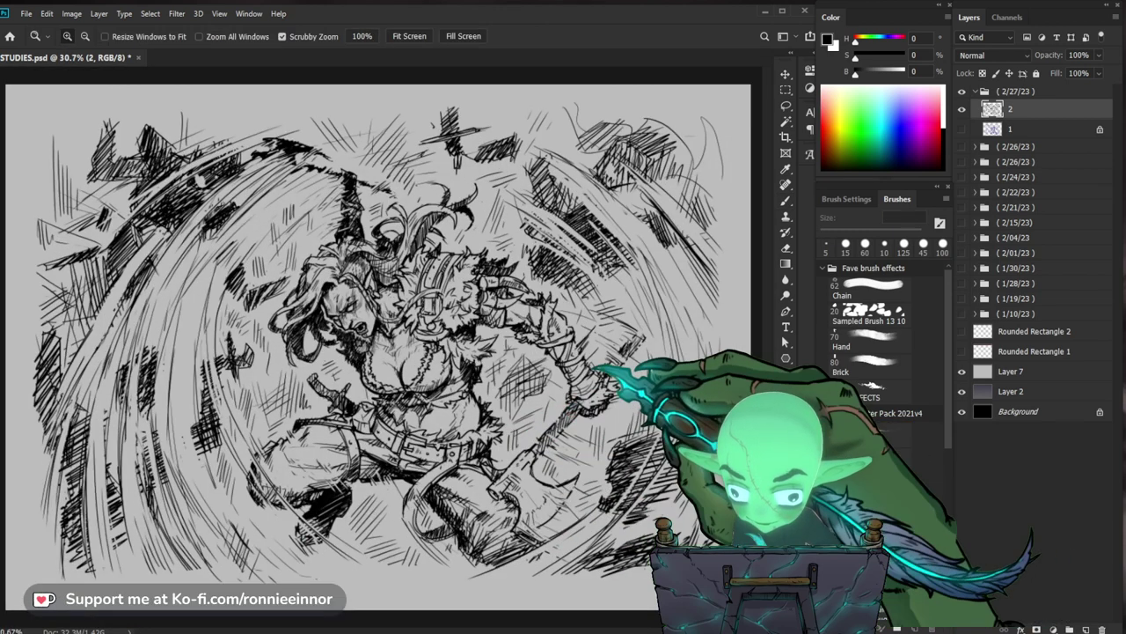
- At 48.5% zoom, redraw the face linework, alternating the 5 px brush and 15 px eraser
key("b")
mouse_move(321, 375)
left_mouse_down()
mouse_move(369, 375)
mouse_move(383, 431)
left_mouse_up()
key("e")
key("b")
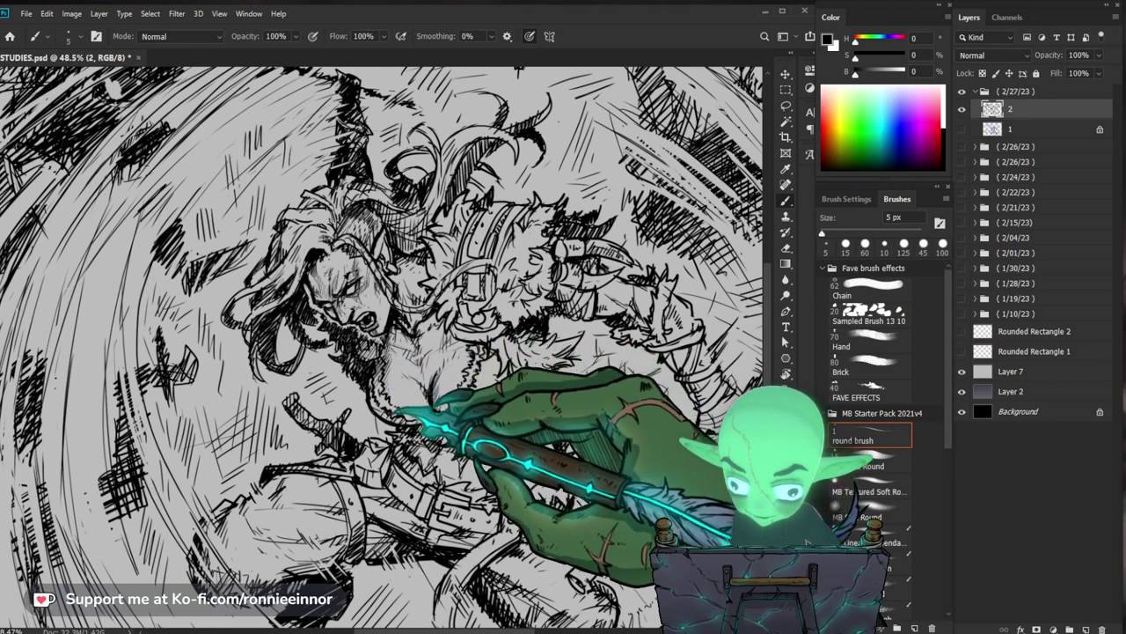
key("z")
key("b")
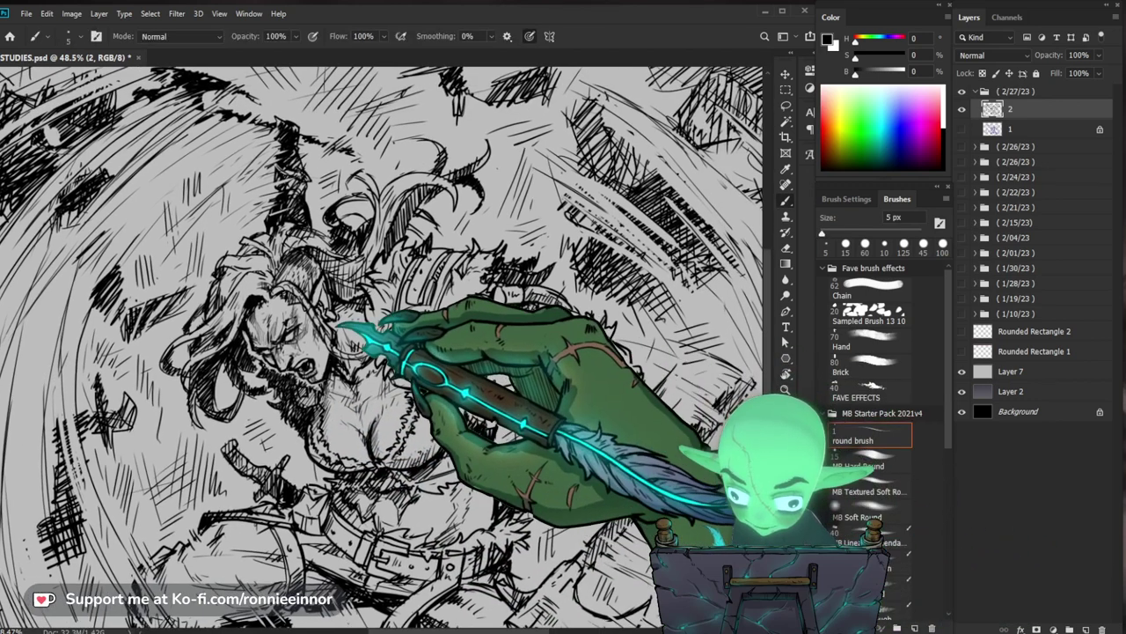
key("e")
key("b")
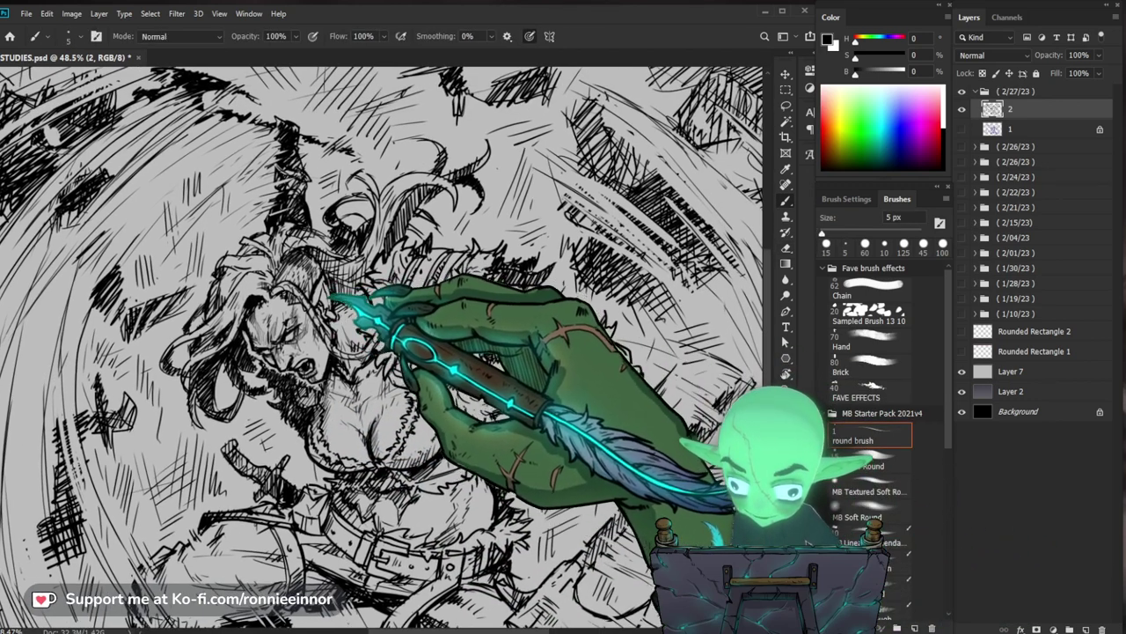
key("e")
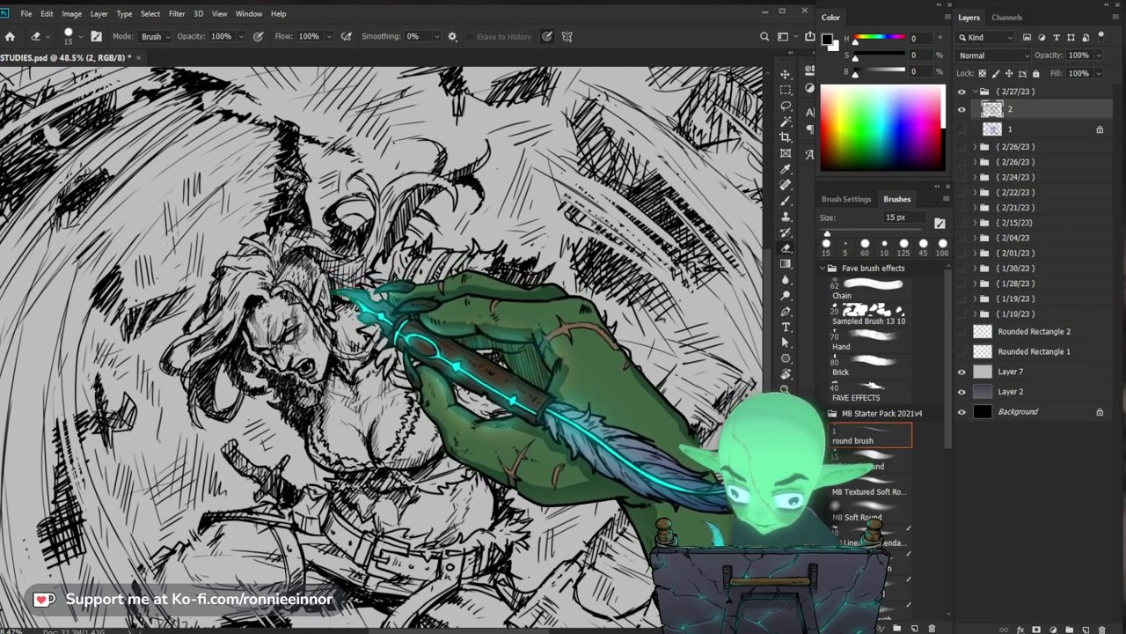
key("b")
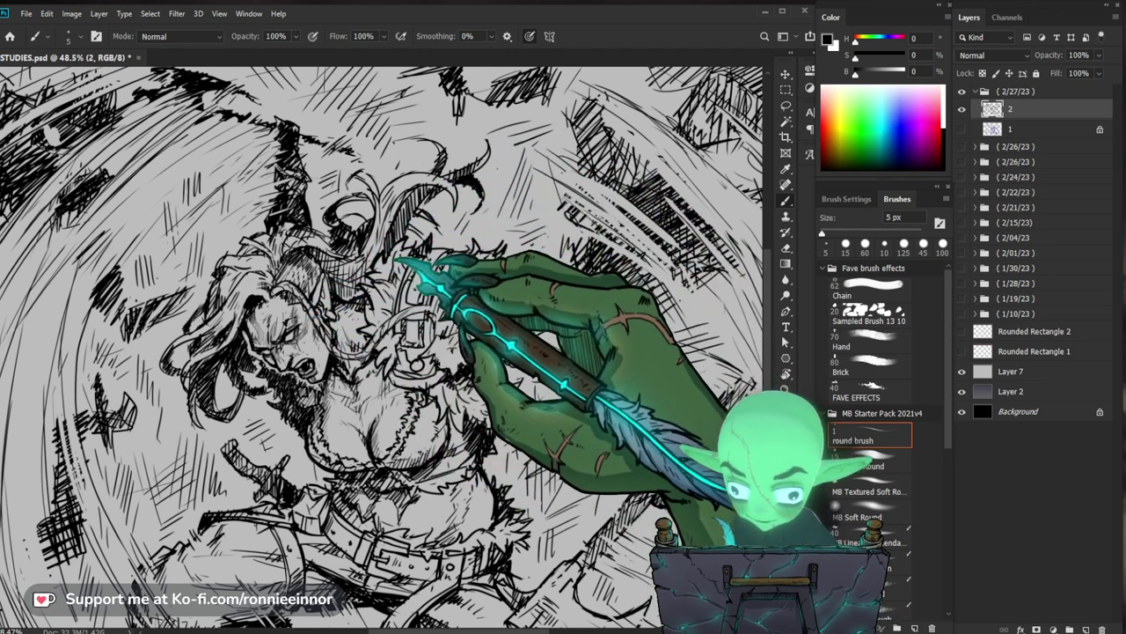
key("e")
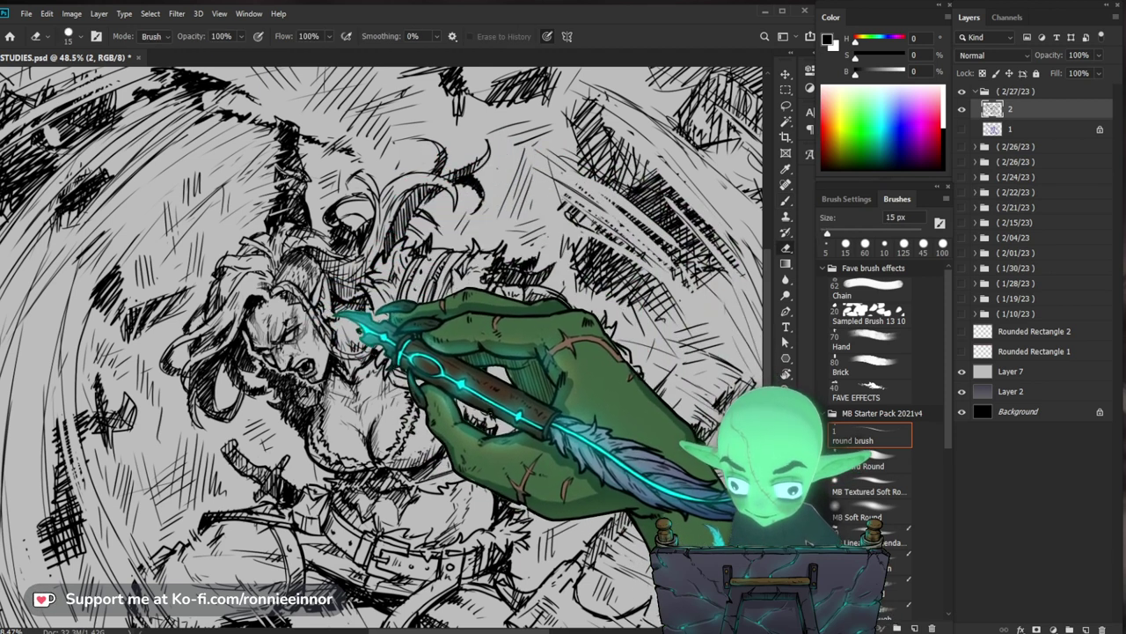
key("b")
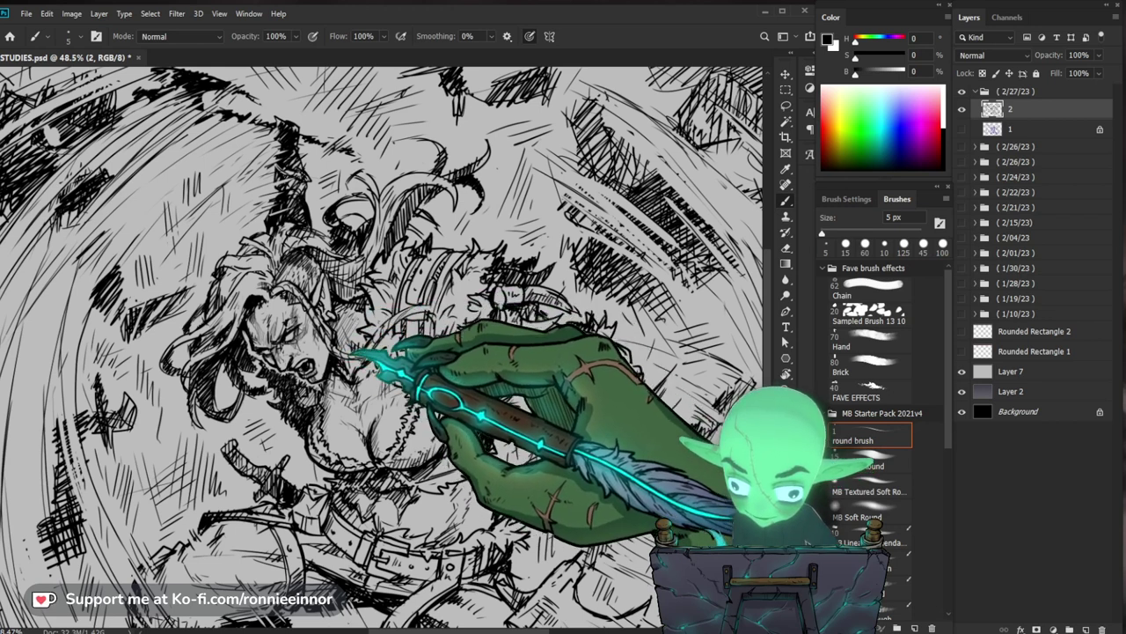
- Zoom in close on the face and clean up the screaming mouth's ink lines
key("e")
key("b")
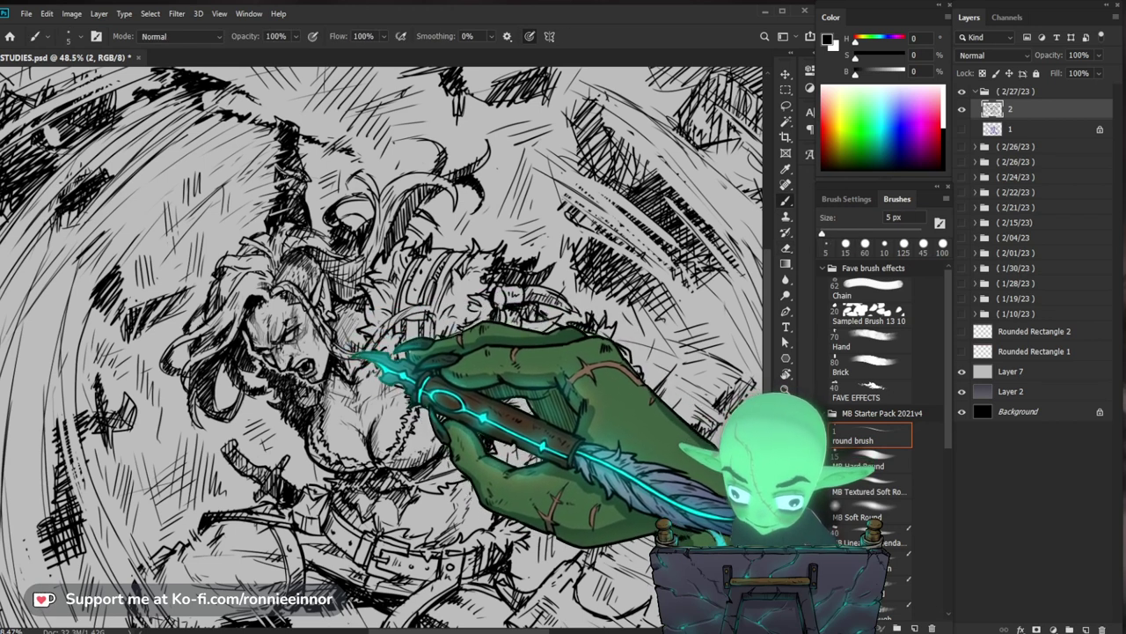
key("e")
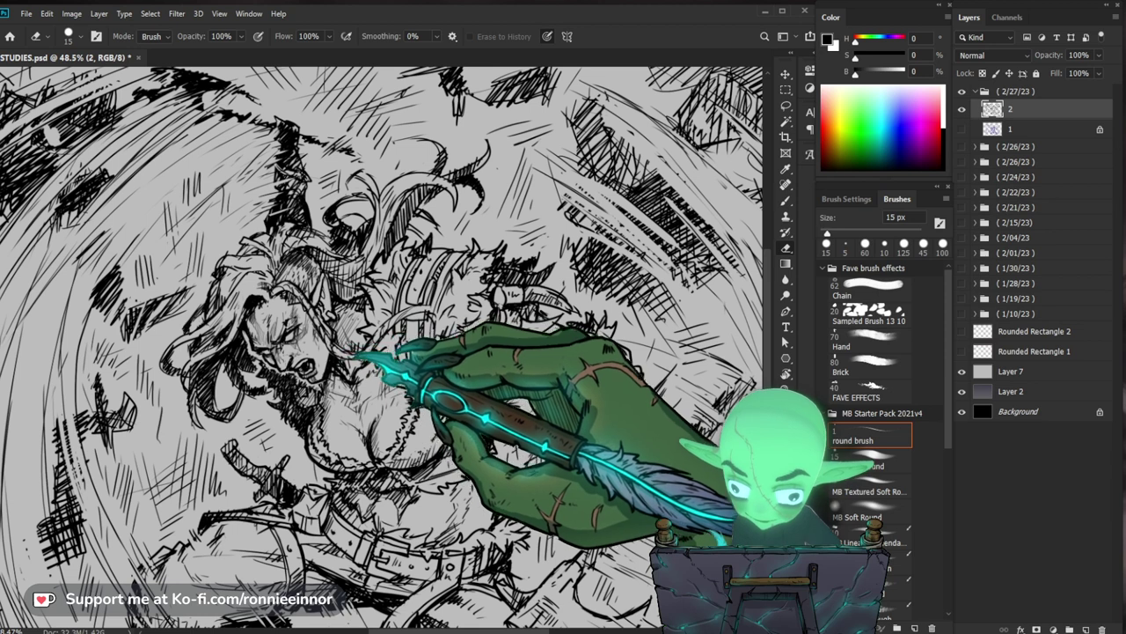
key("b")
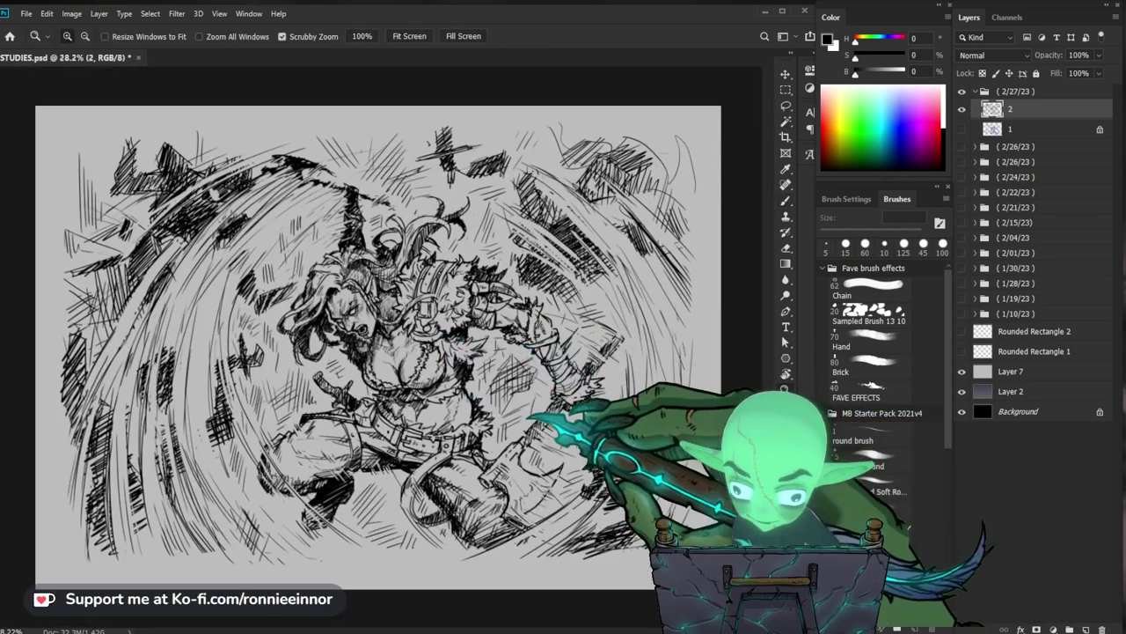
left_click_drag(322, 406, 378, 406)
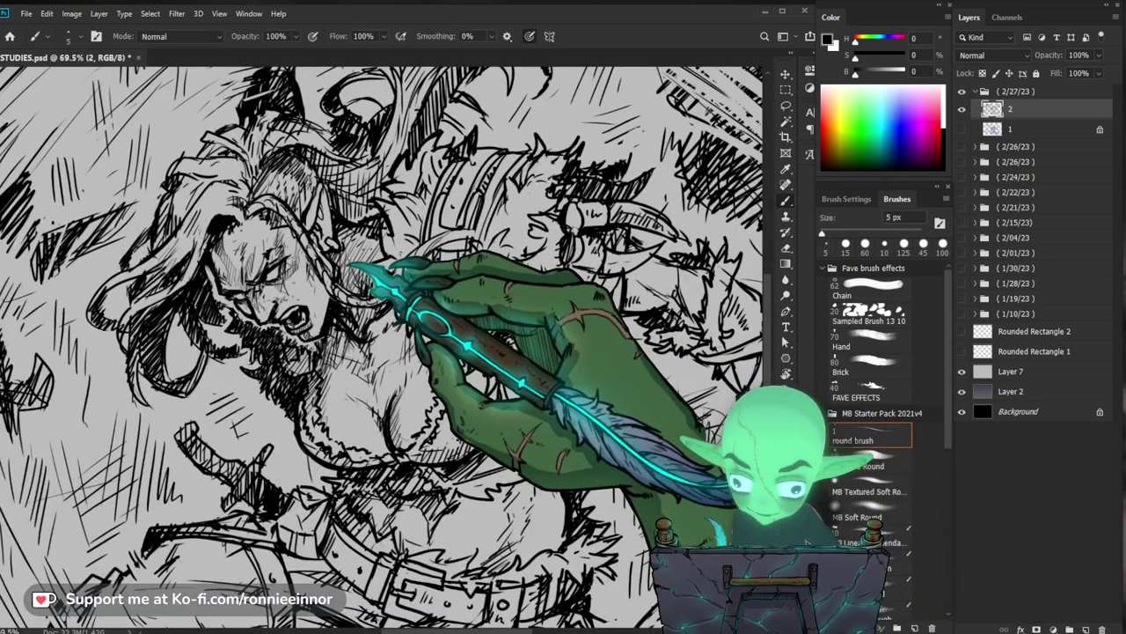
key("e")
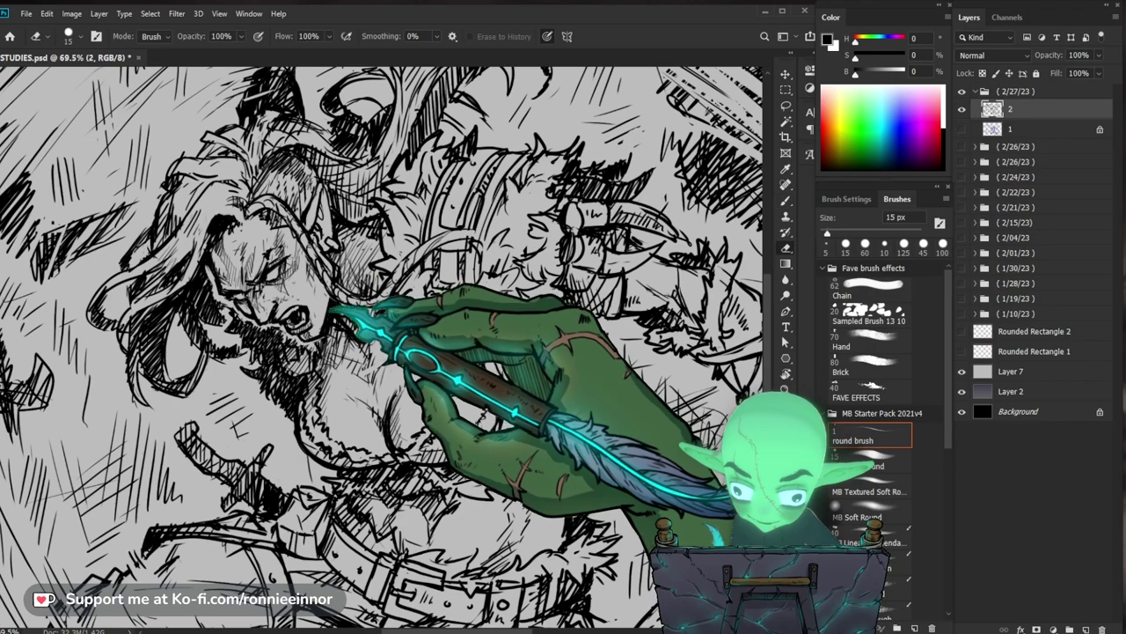
left_click_drag(325, 334, 361, 368)
key("b")
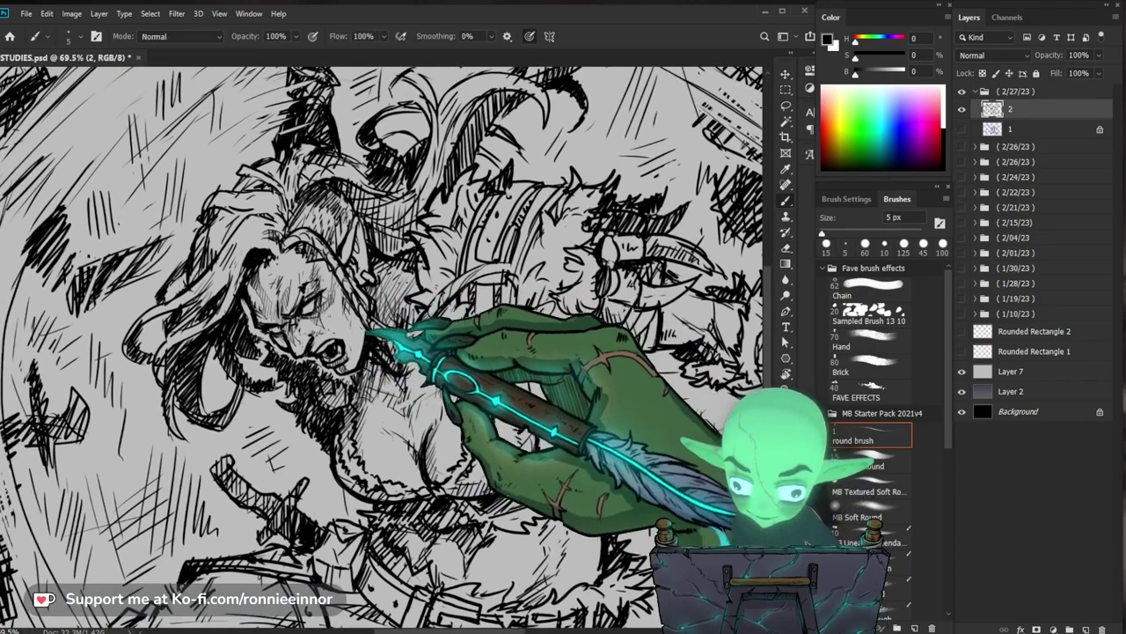
scroll(410, 327, "down", 3)
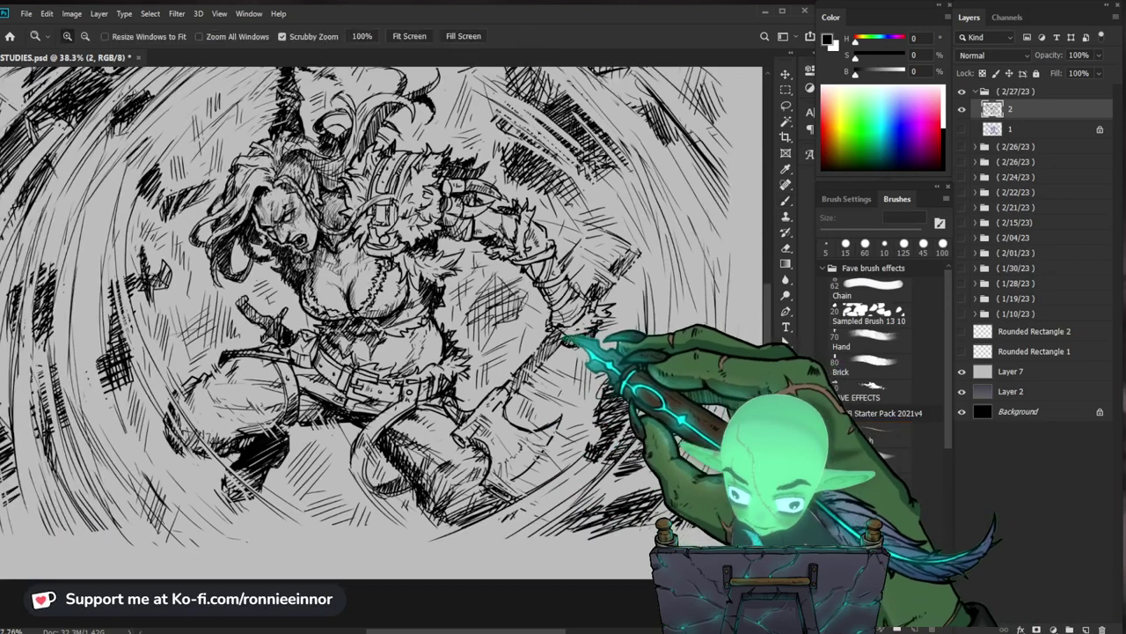
- At 69.5% zoom, ink fur collar and chest details, toggling brush and eraser
left_click_drag(334, 326, 380, 330)
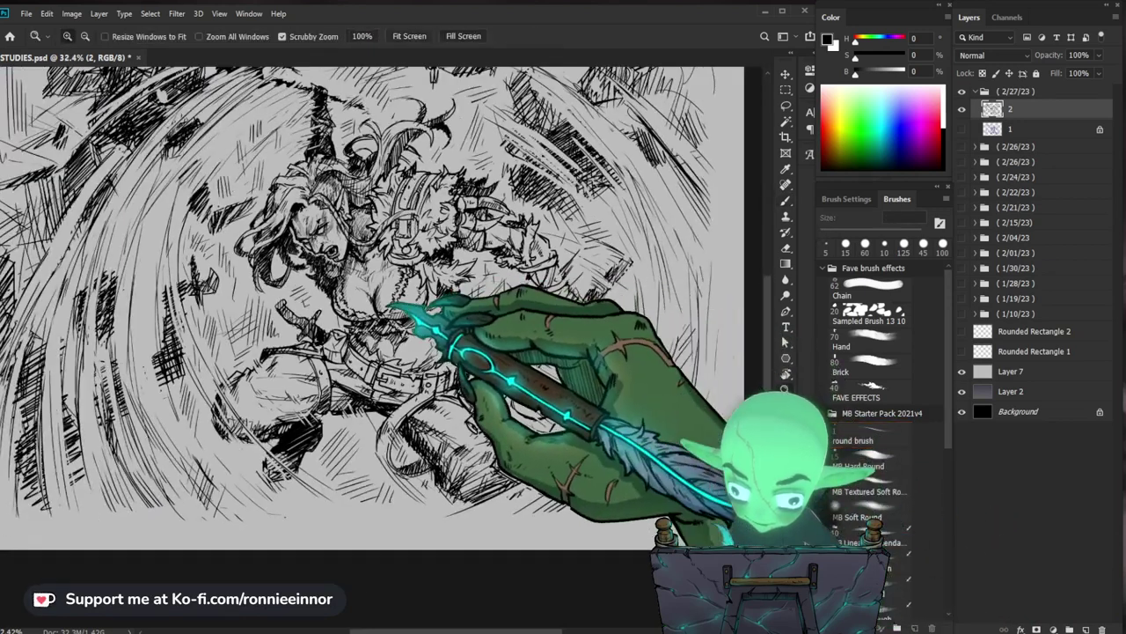
key("e")
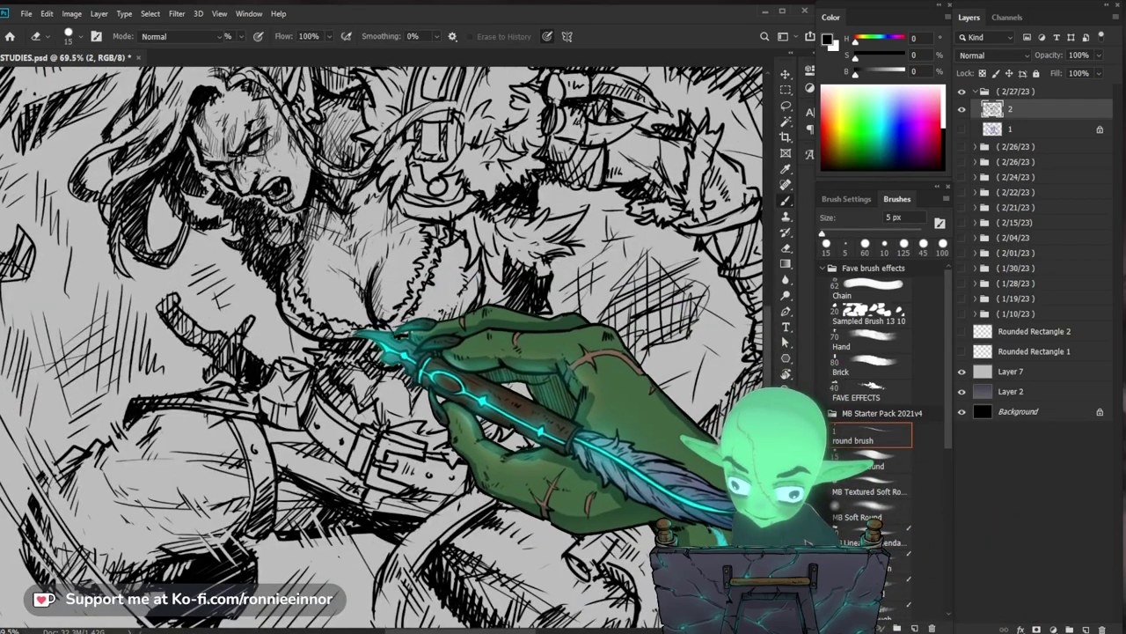
key("b")
left_click_drag(352, 326, 410, 413)
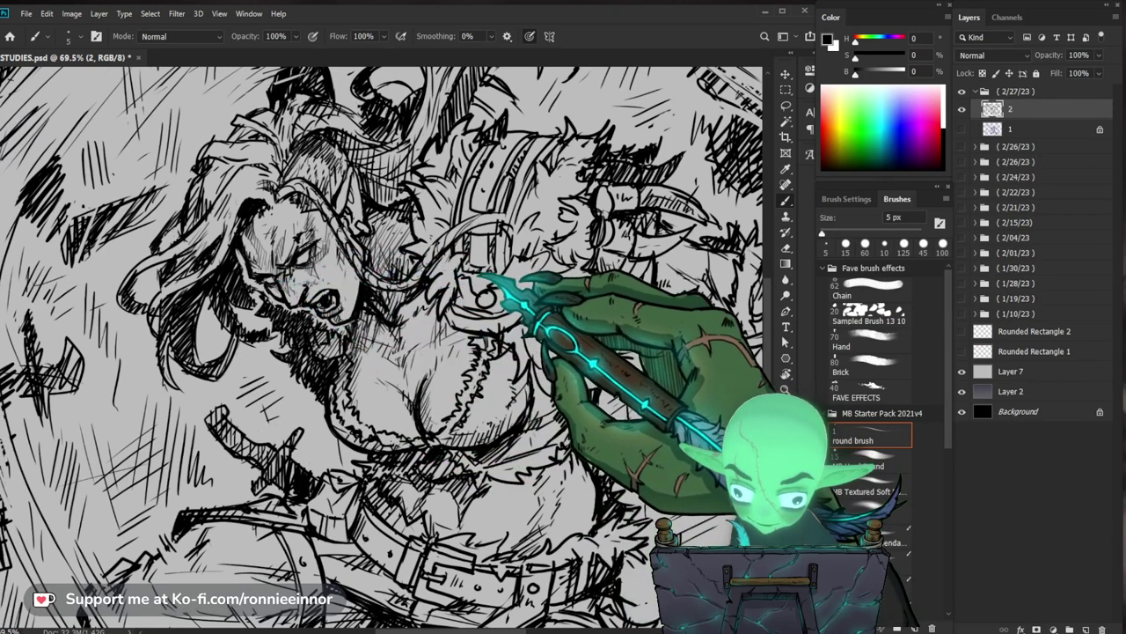
left_click_drag(388, 352, 352, 348)
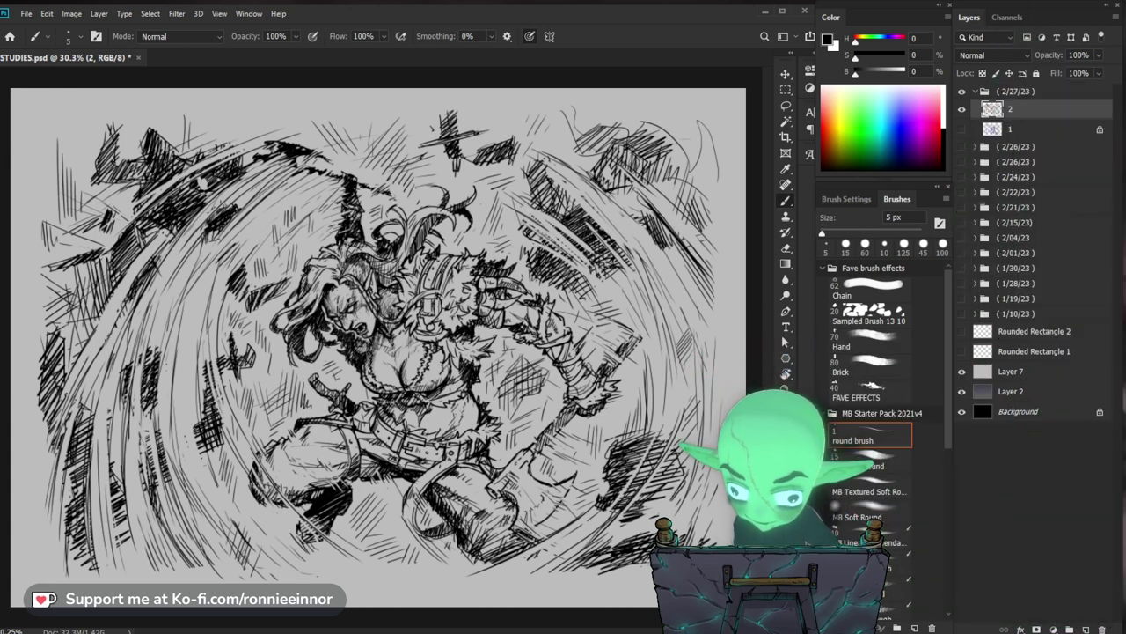
- Raise the inking brush size from 5 px to 10 px with the ] key
key("bracketright")
key("bracketright")
key("bracketright")
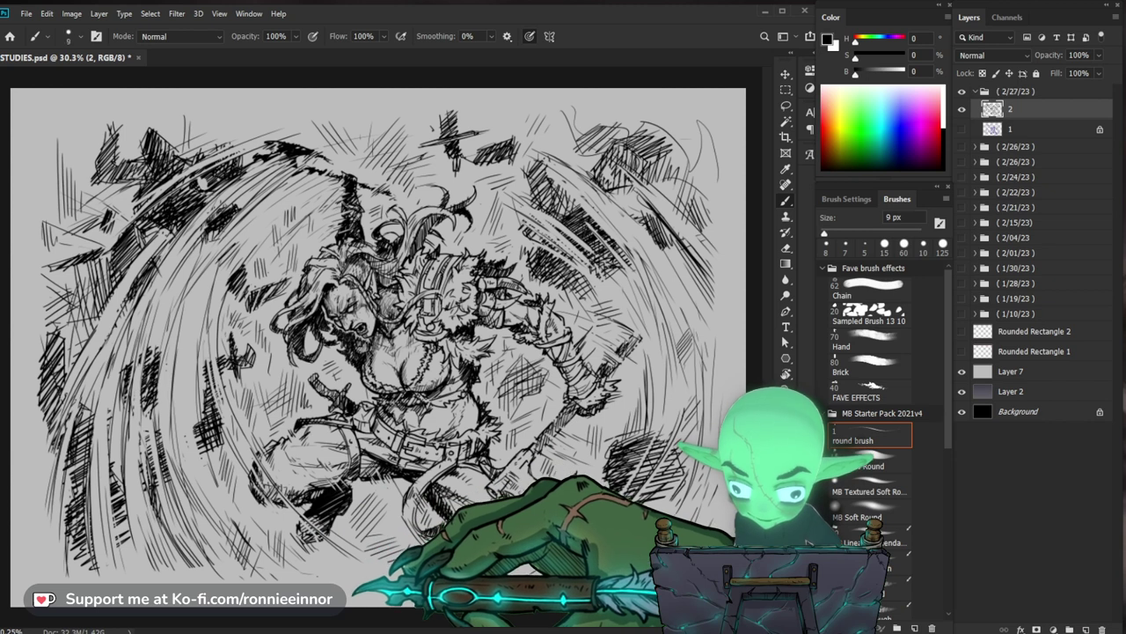
key("bracketright")
key("bracketright")
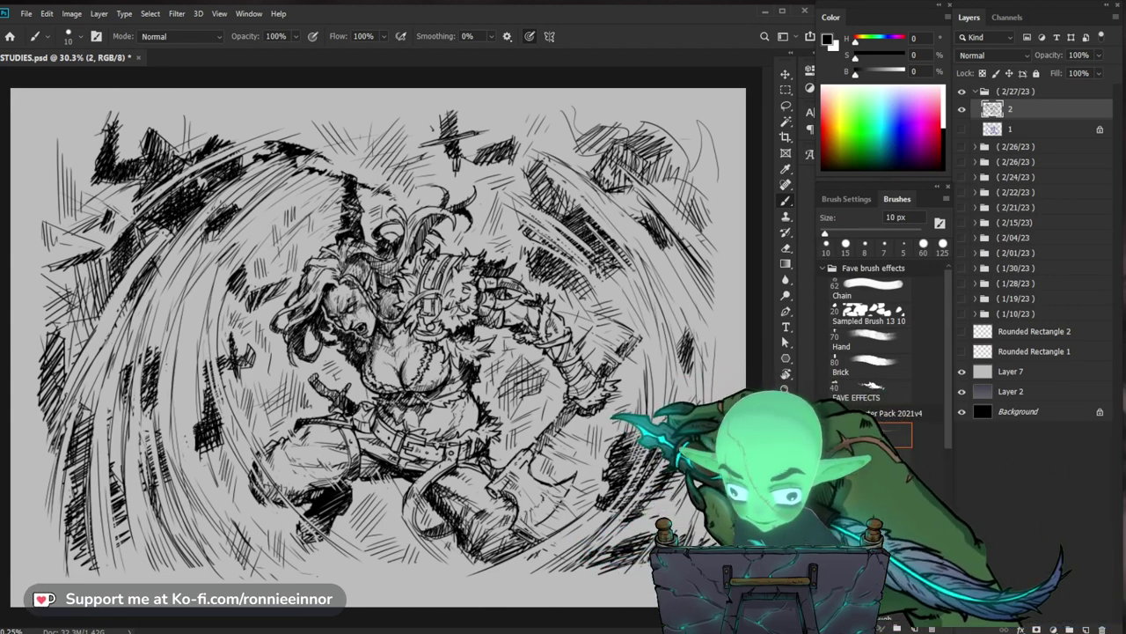
- View the drawing at 15% and touch up lines with a 45–50 px eraser and 10 px brush
key("z")
scroll(378, 347, "up", 1)
key("e")
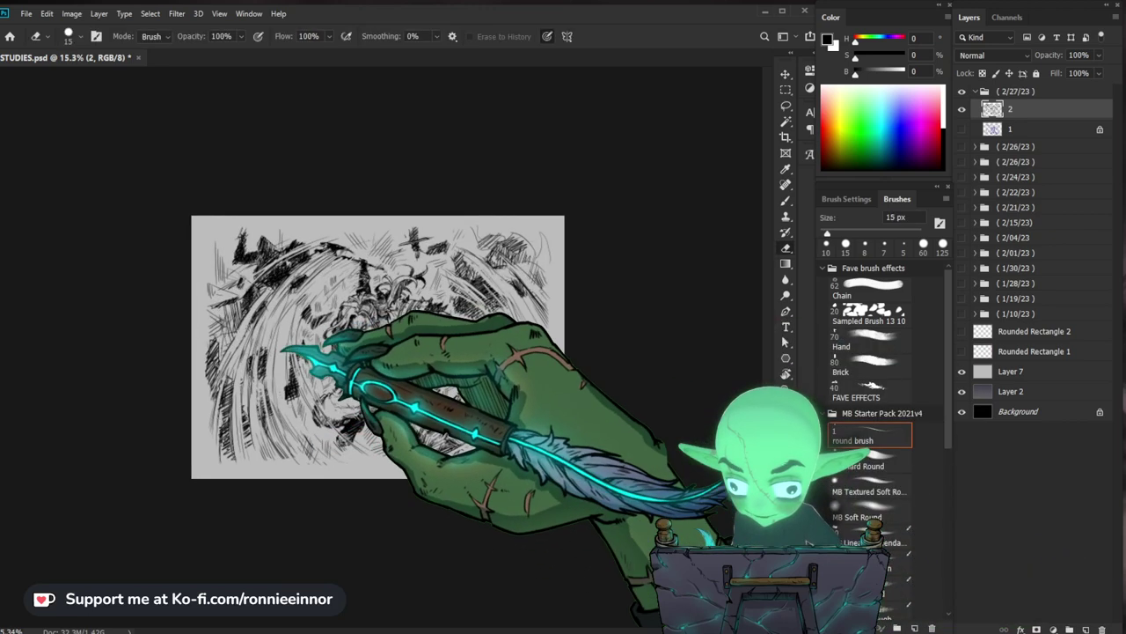
key("bracketright")
key("bracketright")
key("bracketright")
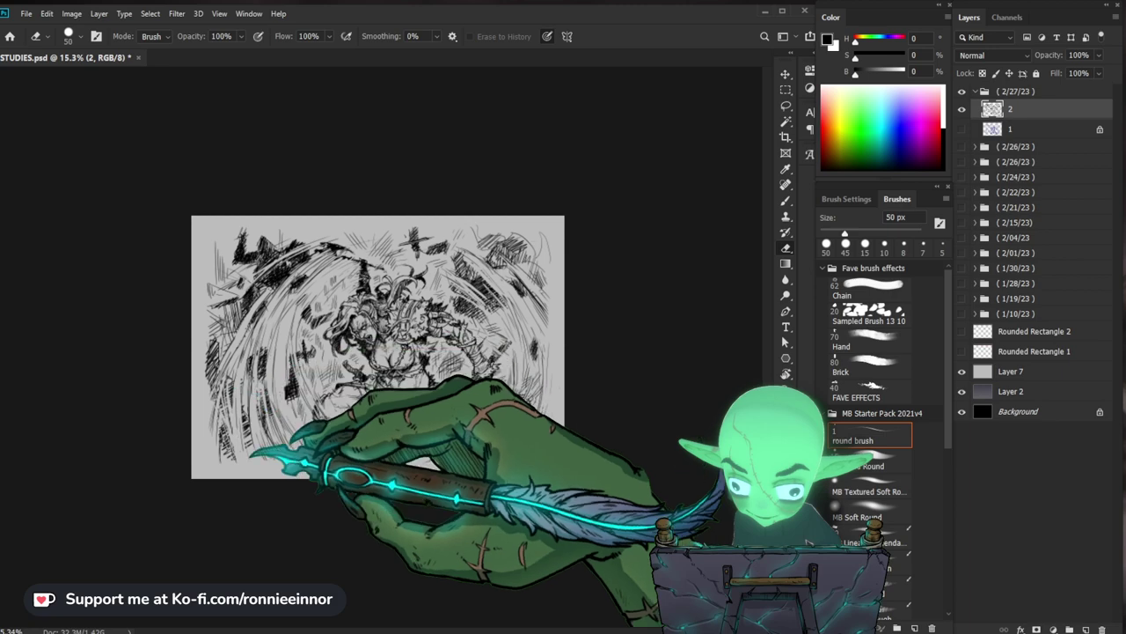
key("b")
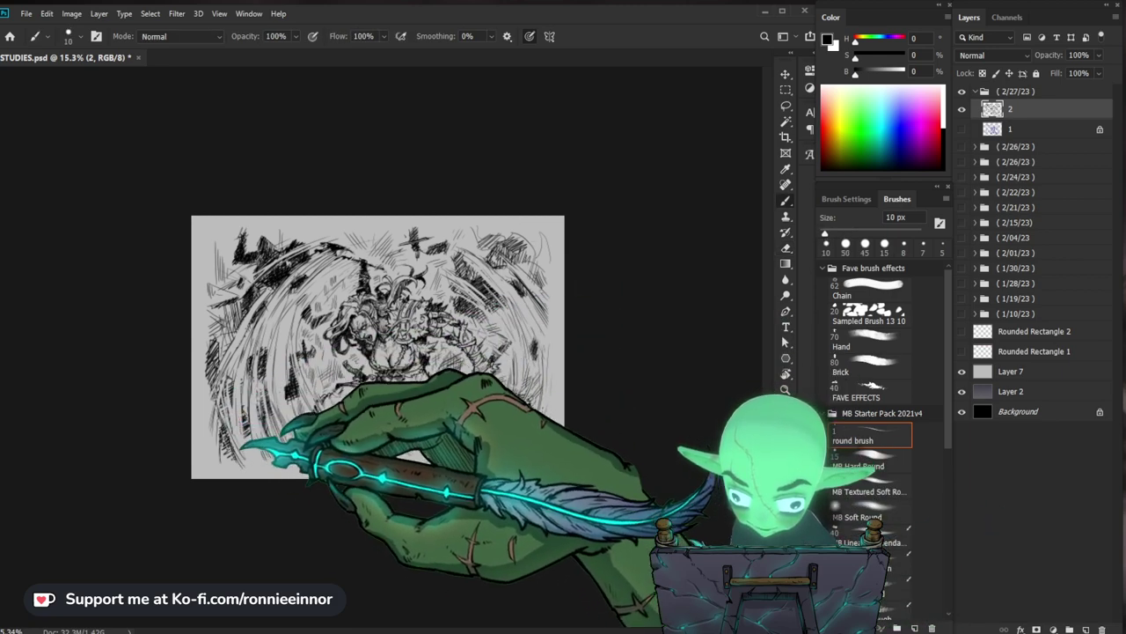
key("z")
scroll(378, 346, "up", 2)
key("e")
key("b")
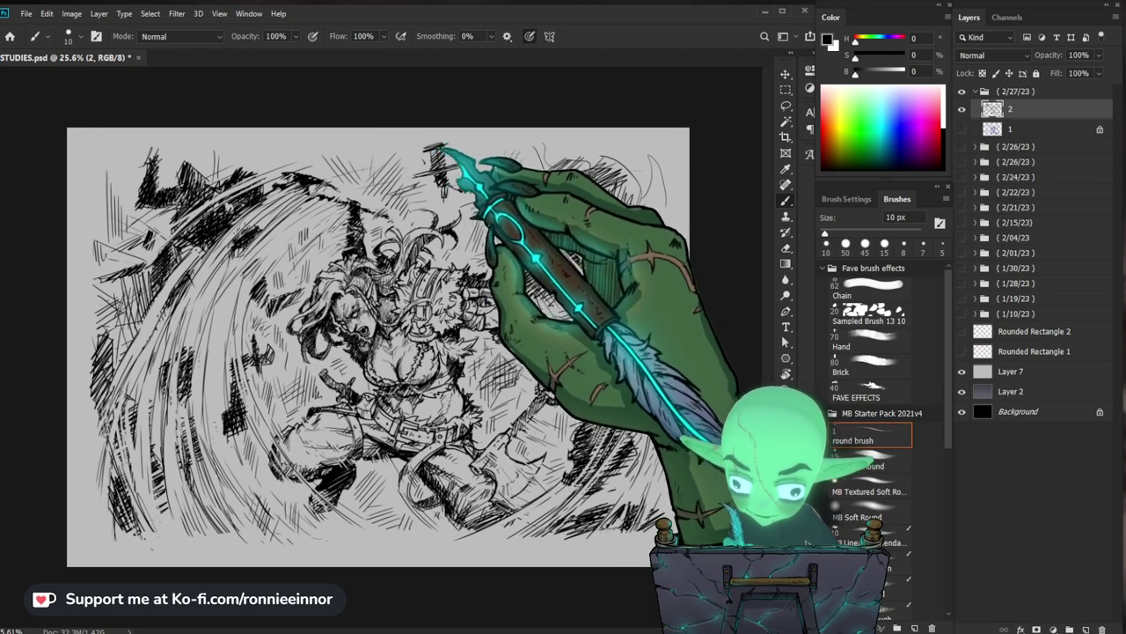
key("z")
left_click_drag(370, 343, 396, 343)
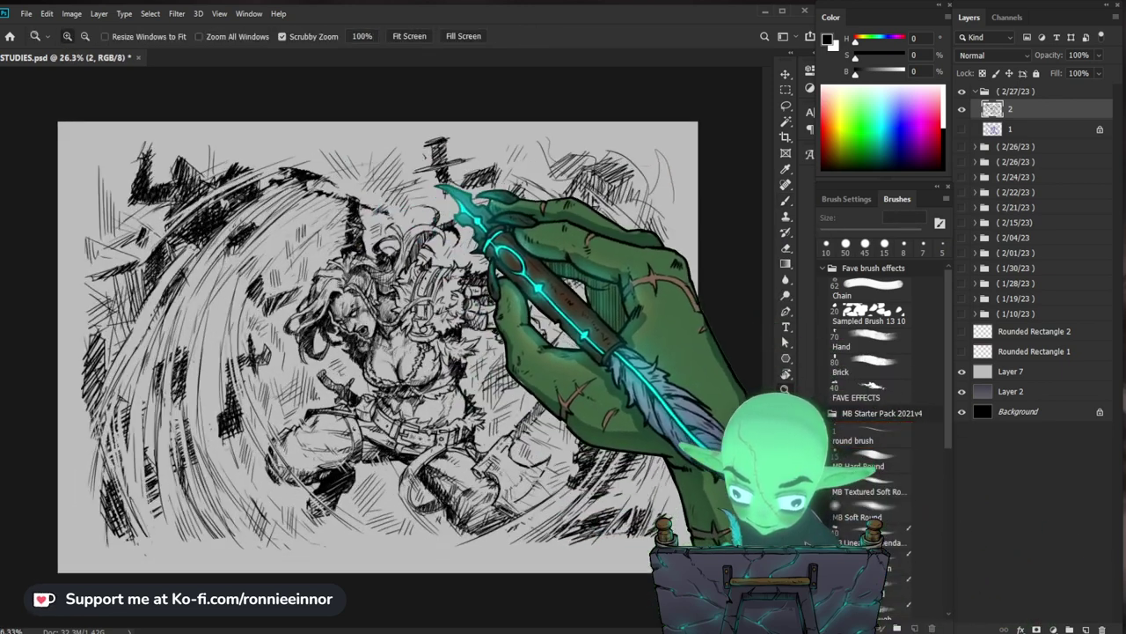
- Clean up the upper face linework, alternating brush and eraser while zooming in and out
key("b")
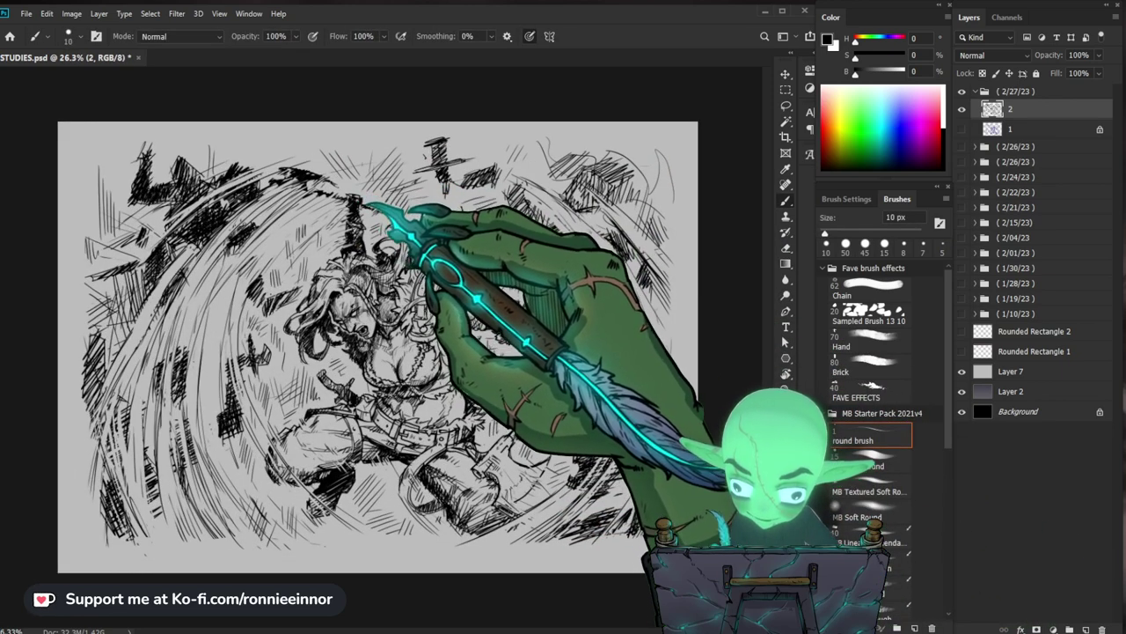
left_click_drag(359, 197, 396, 197)
key("e")
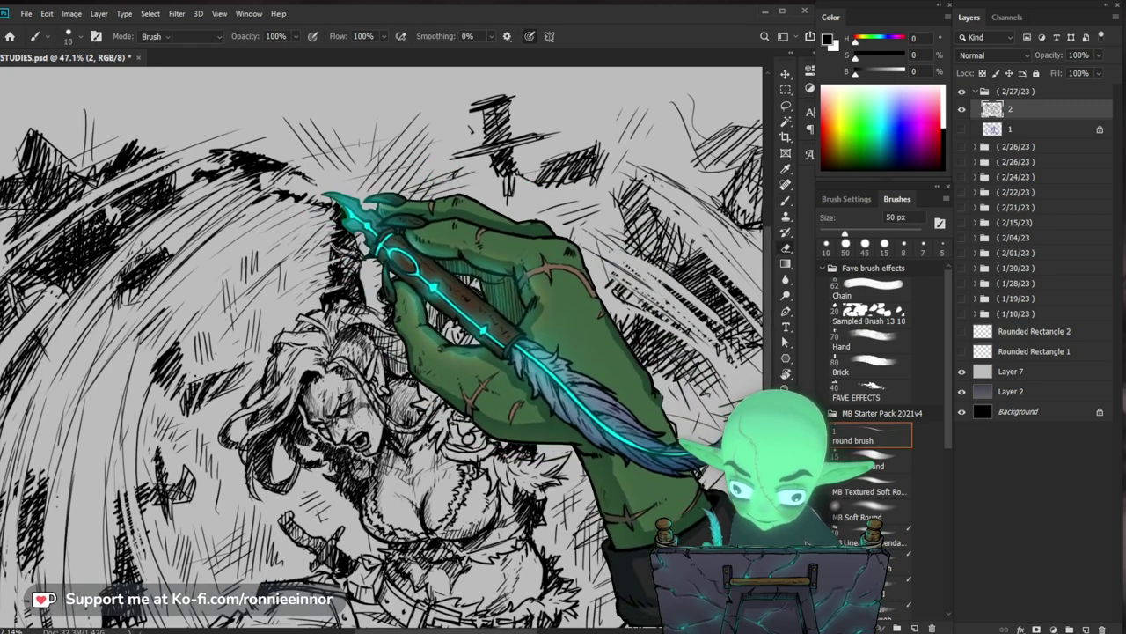
key("b")
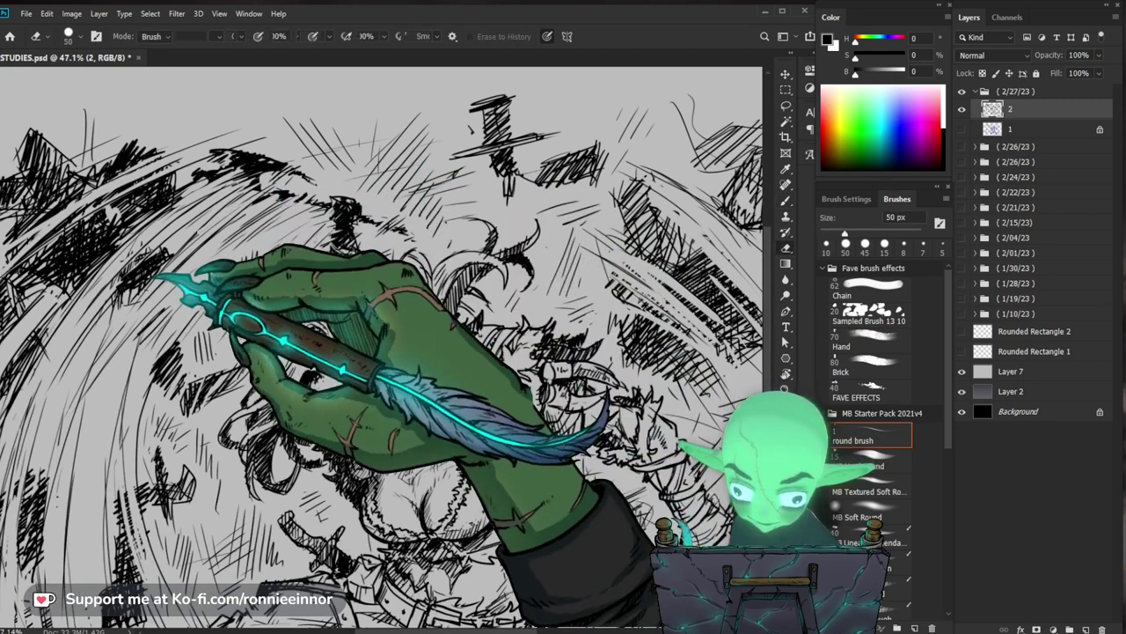
key("z")
left_click(440, 238, "alt")
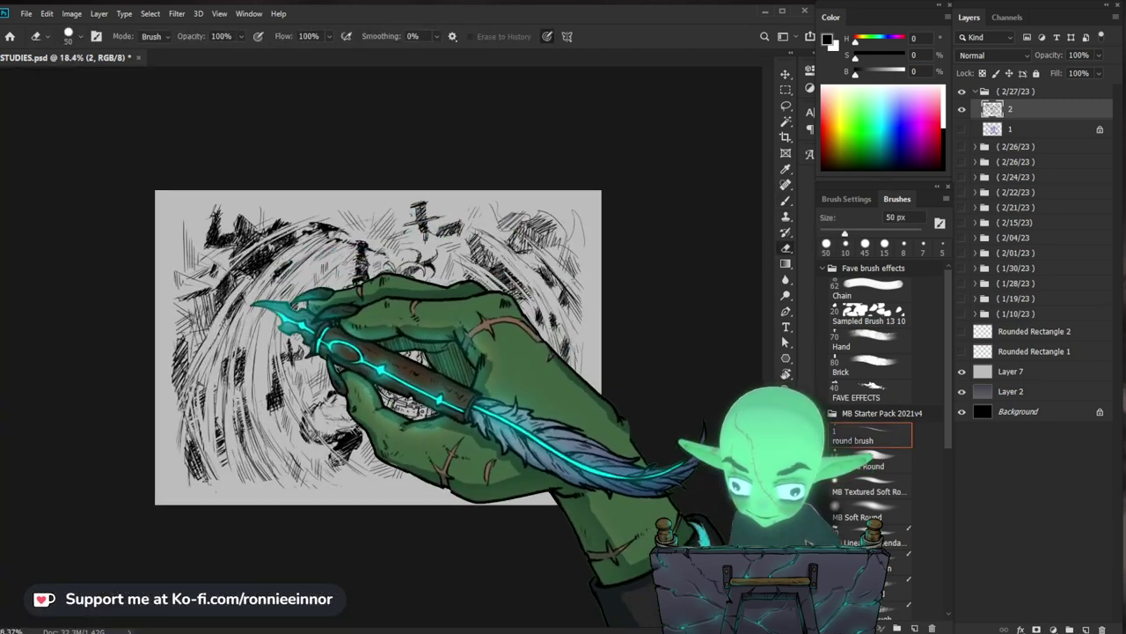
left_click_drag(382, 350, 414, 350)
key("e")
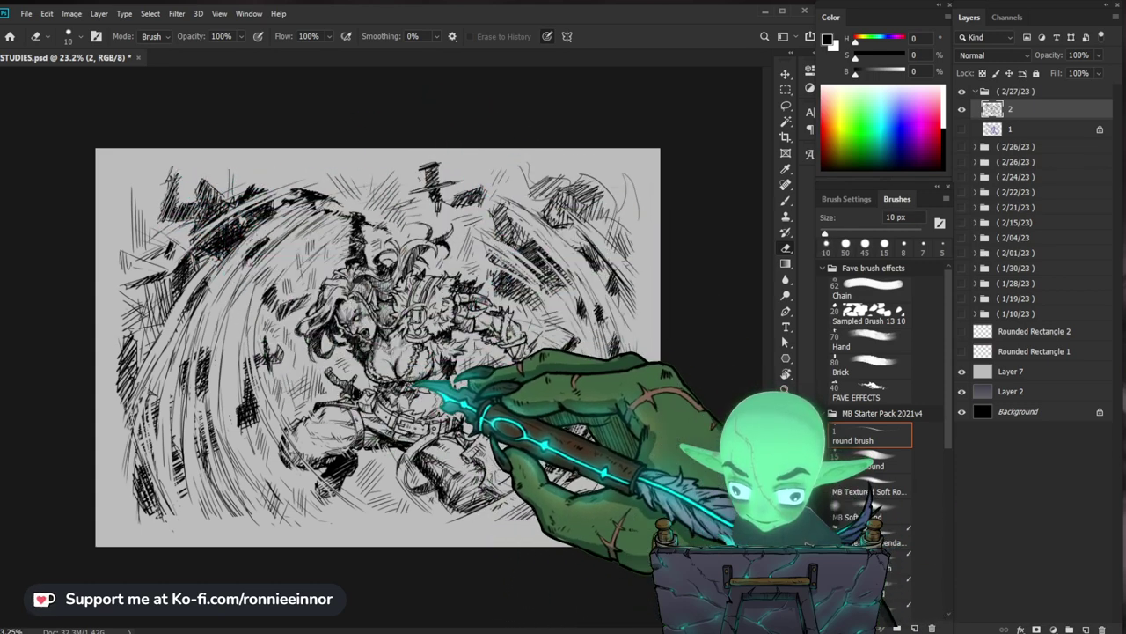
- Erase and re-ink body details, fitting the whole drawing in view to check them
scroll(400, 312, "up", 3)
scroll(401, 312, "up", 2)
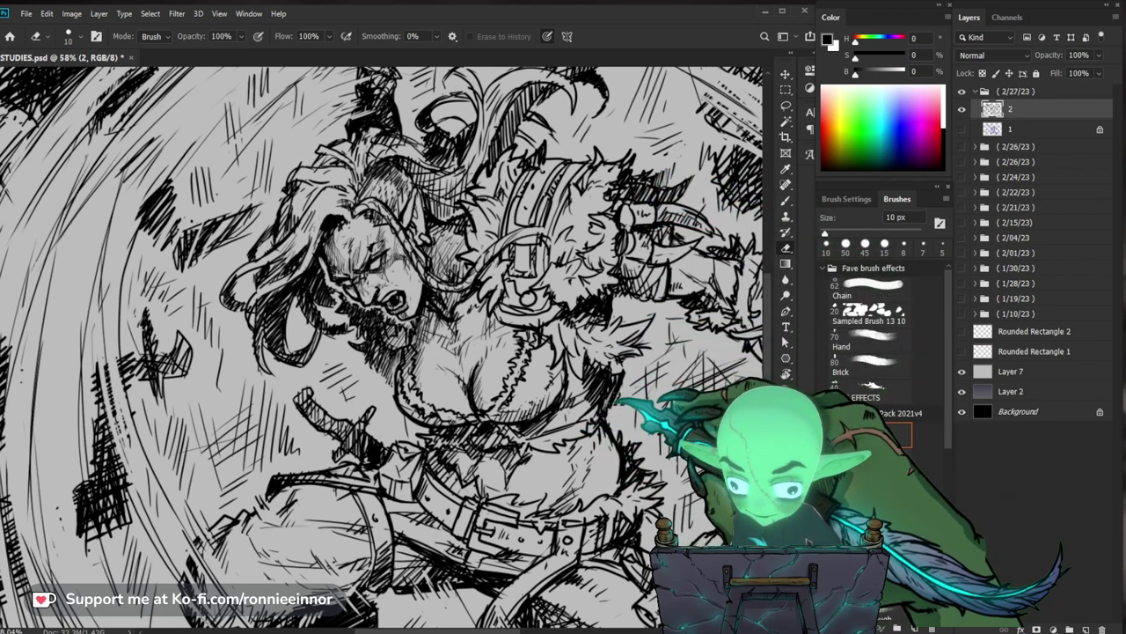
key("b")
key("ctrl+0")
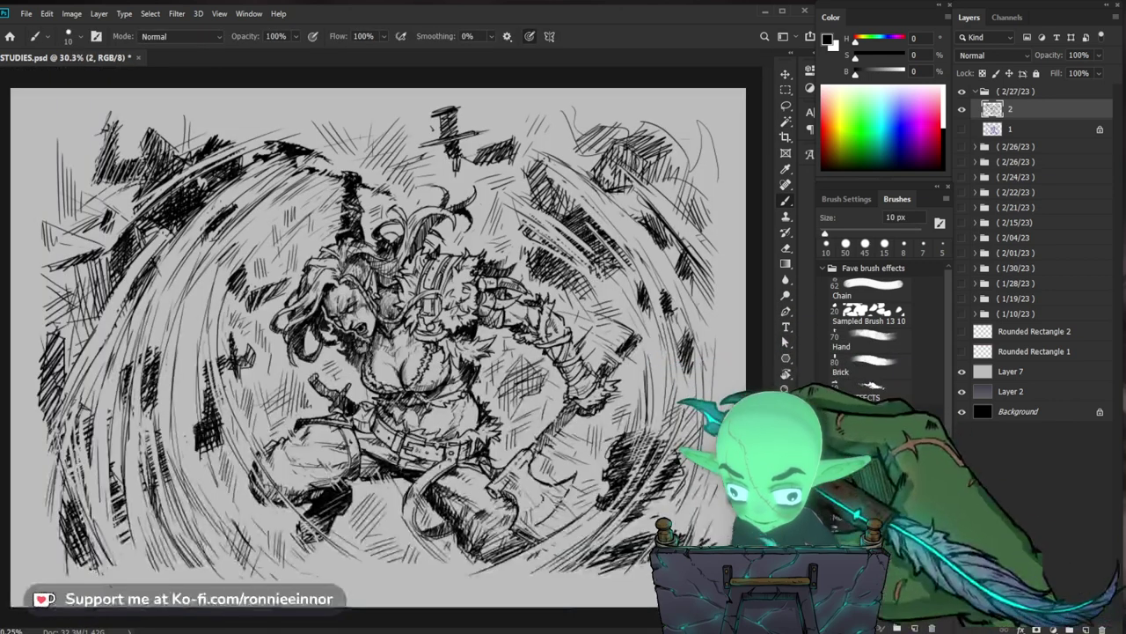
scroll(378, 334, "up", 2)
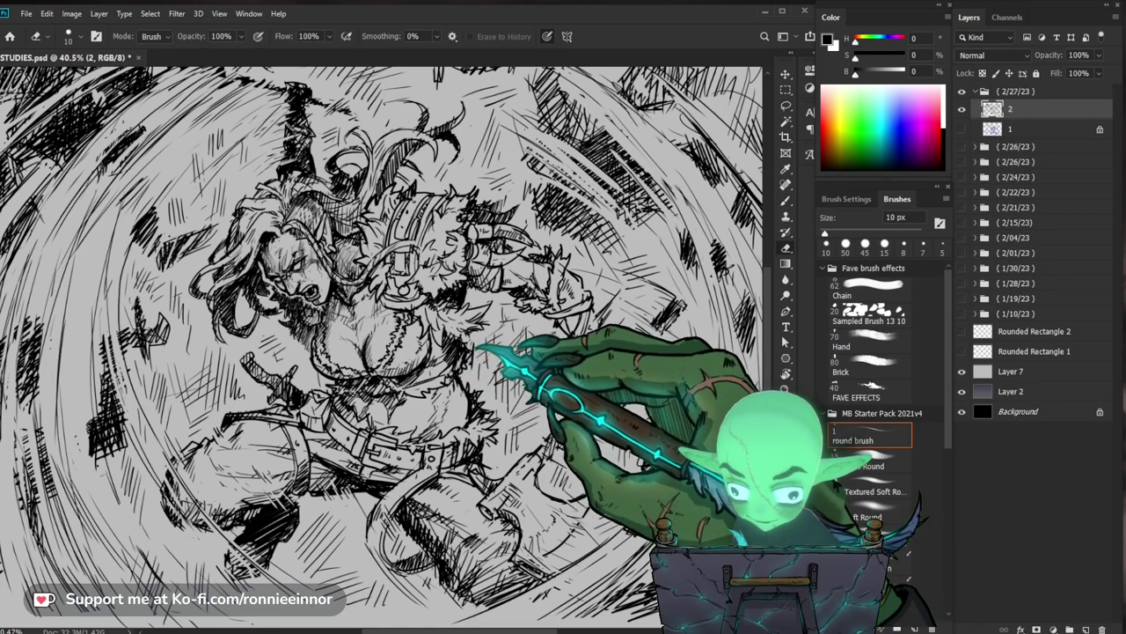
left_click_drag(467, 392, 497, 308)
key("b")
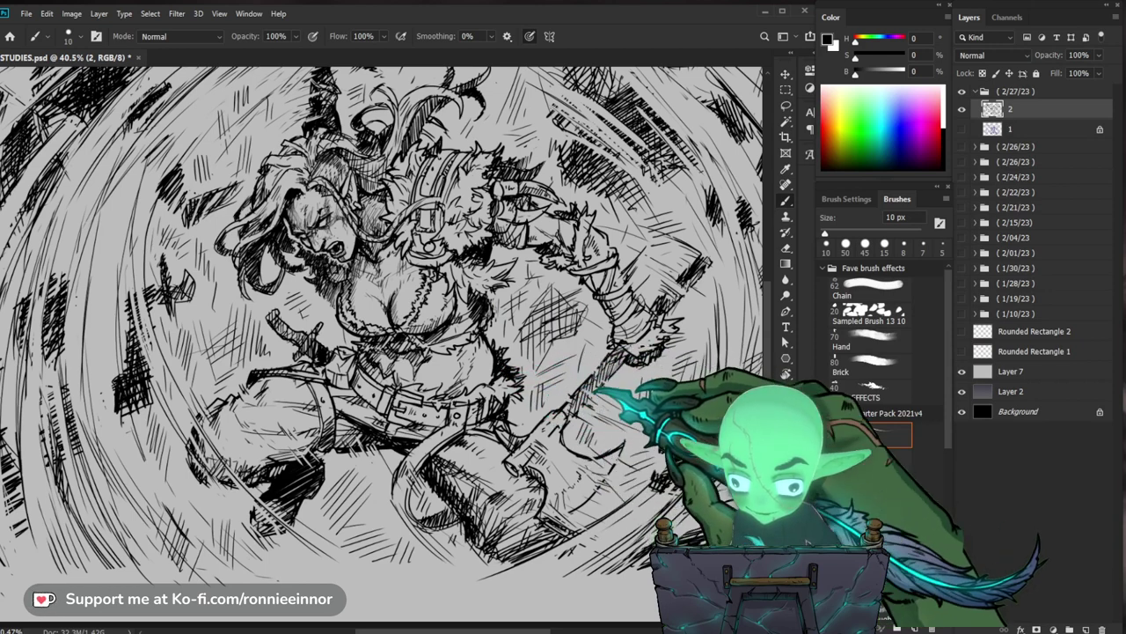
scroll(334, 344, "down", 1)
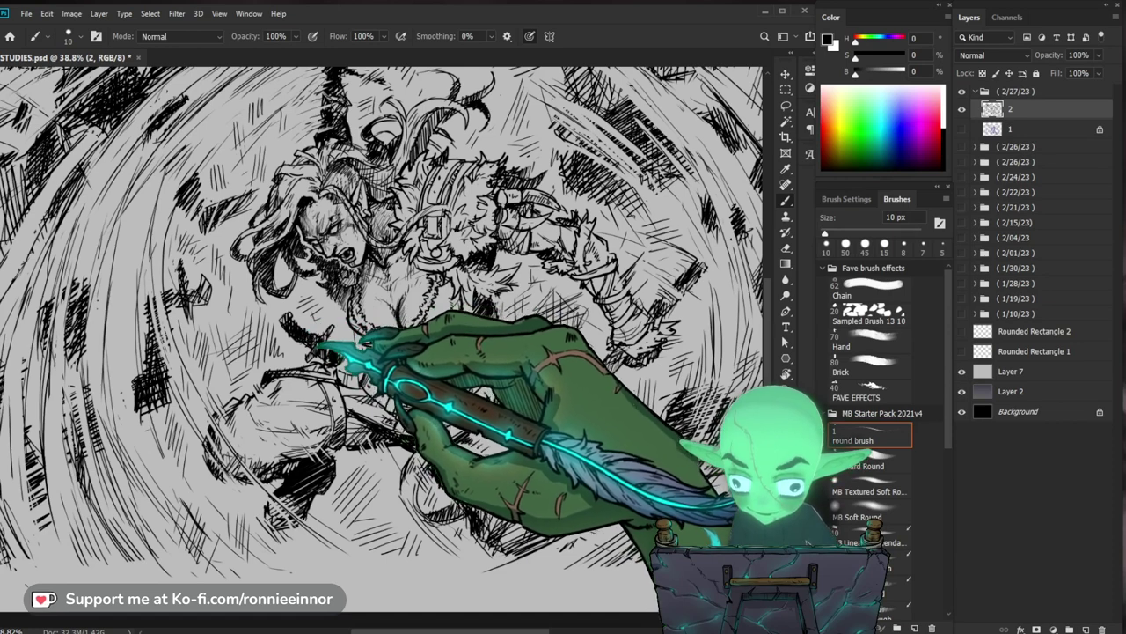
scroll(334, 246, "up", 3, "alt")
- Tidy the lower figure linework and ink bold 70 px black strokes among the lower-left speed lines
key("e")
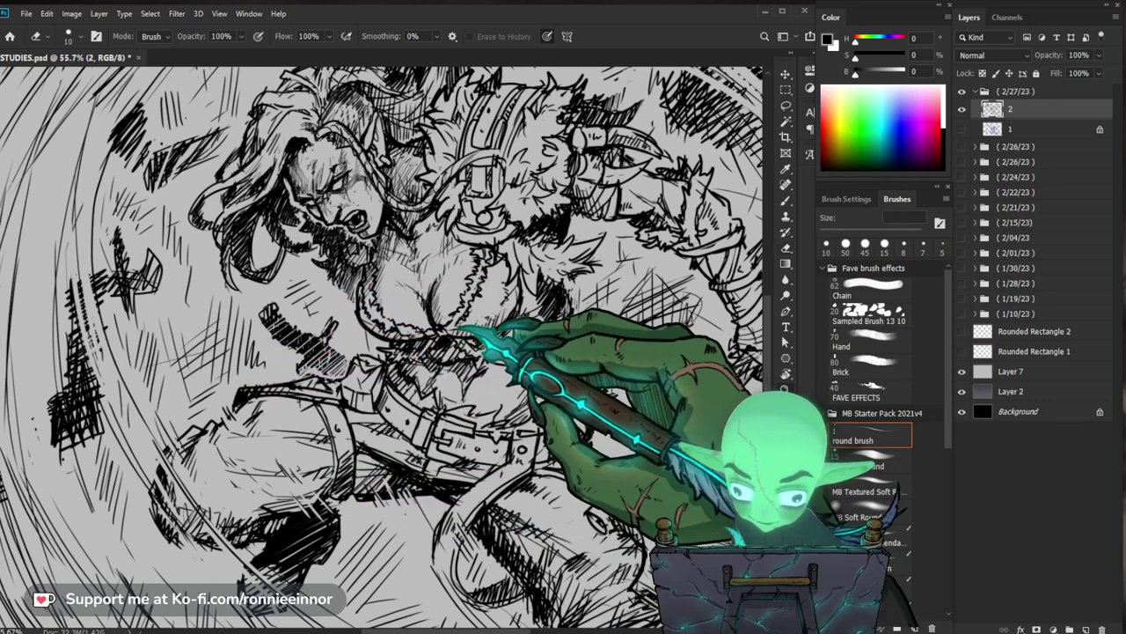
scroll(387, 326, "down", 3, "alt")
key("z")
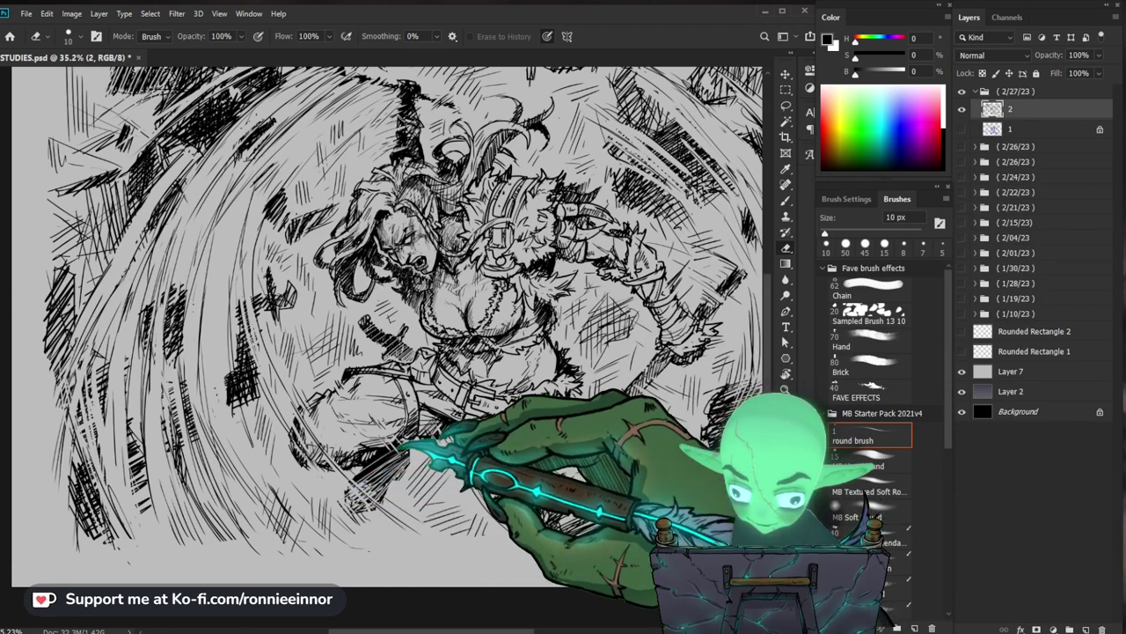
key("b")
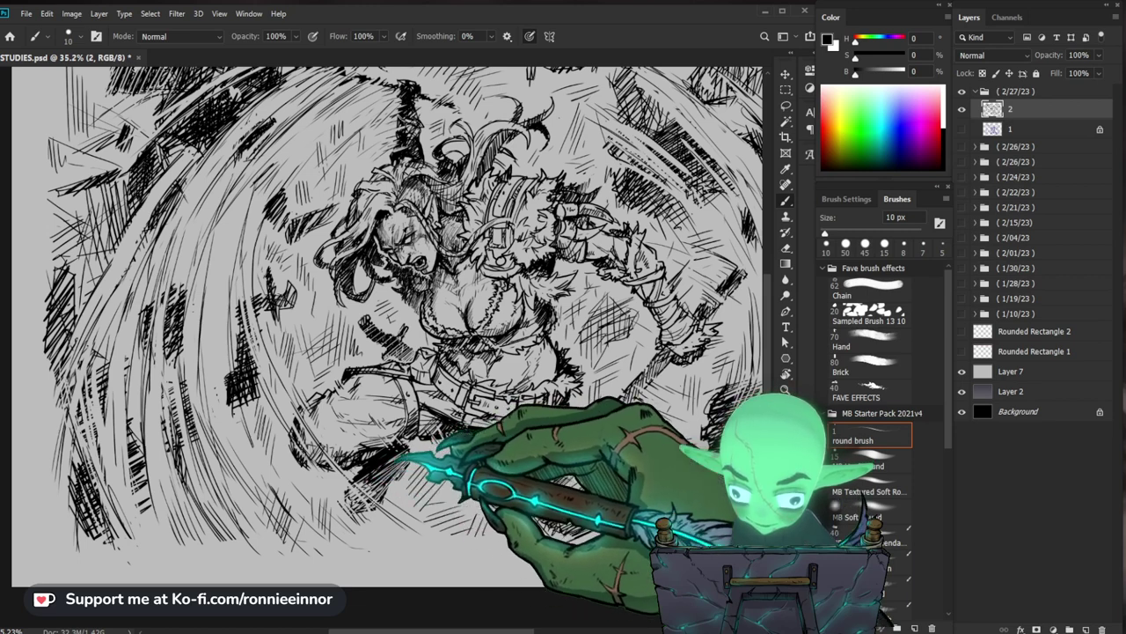
mouse_move(396, 308)
left_mouse_down()
mouse_move(415, 273)
mouse_move(418, 338)
left_mouse_up()
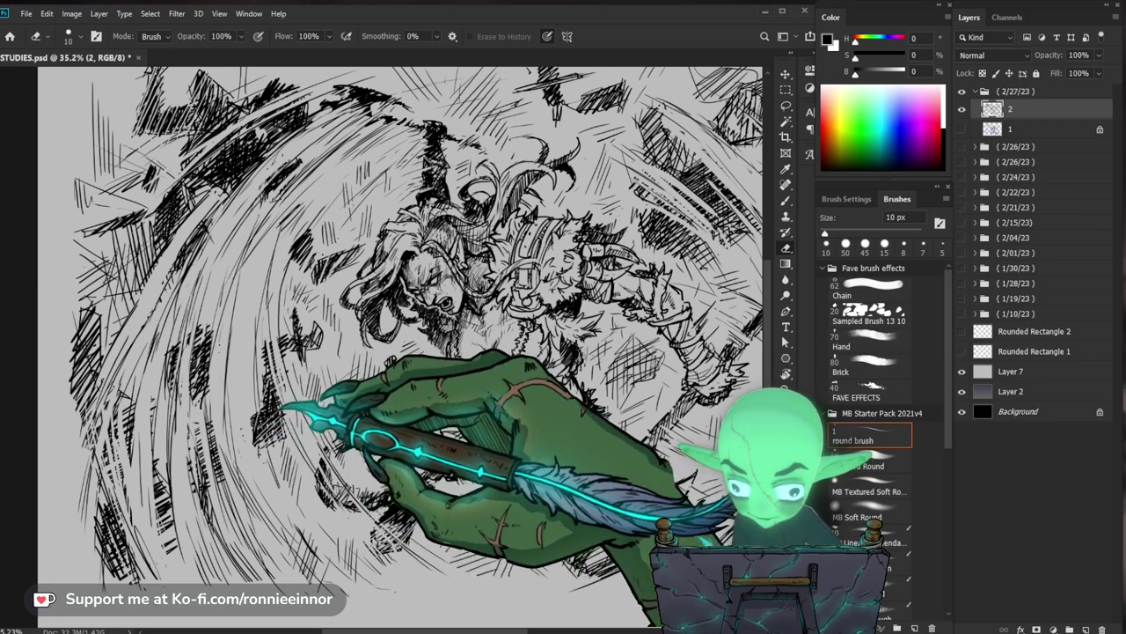
key("b")
key("bracketright")
key("bracketright")
key("bracketright")
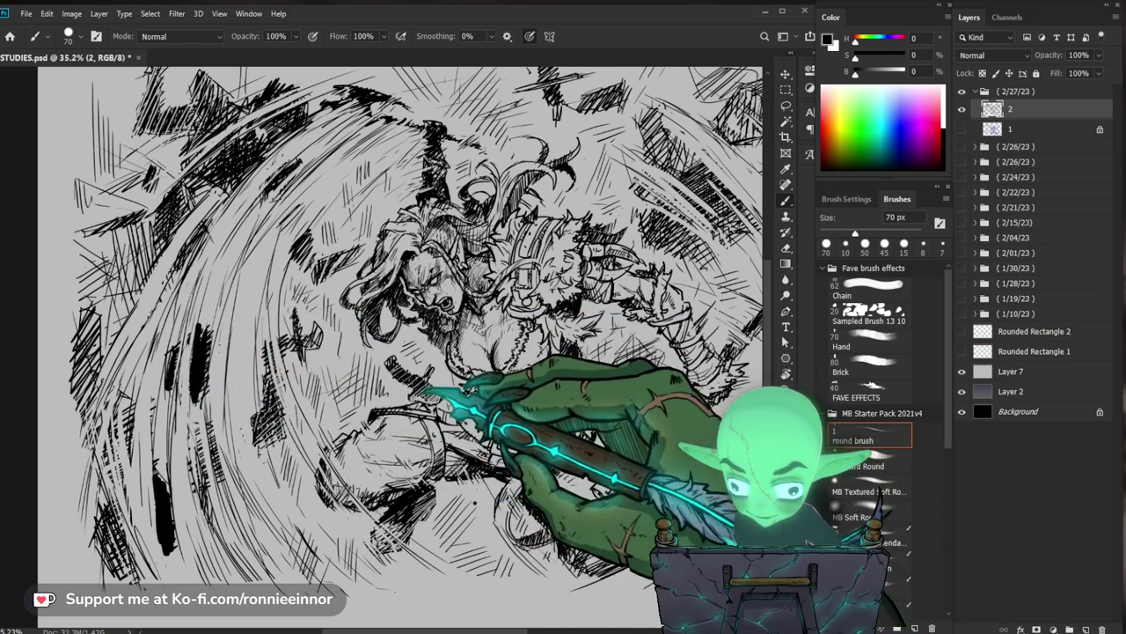
- Paint large solid black shapes between the speed lines around the warrior's right arm with the 70 px brush
key("z")
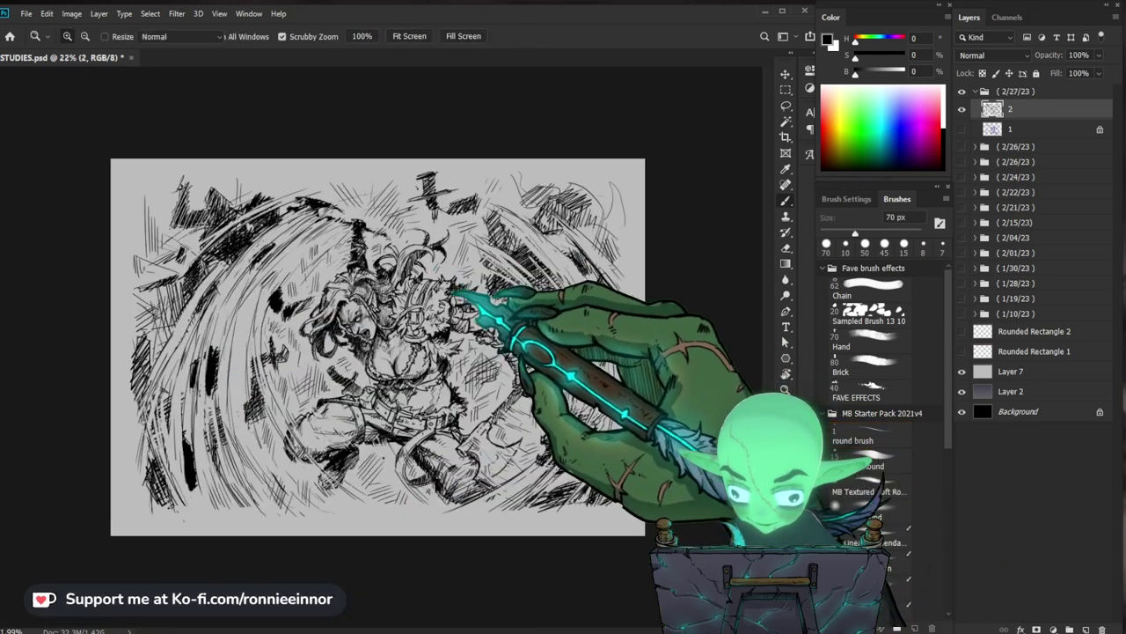
left_click_drag(380, 350, 414, 349)
key("b")
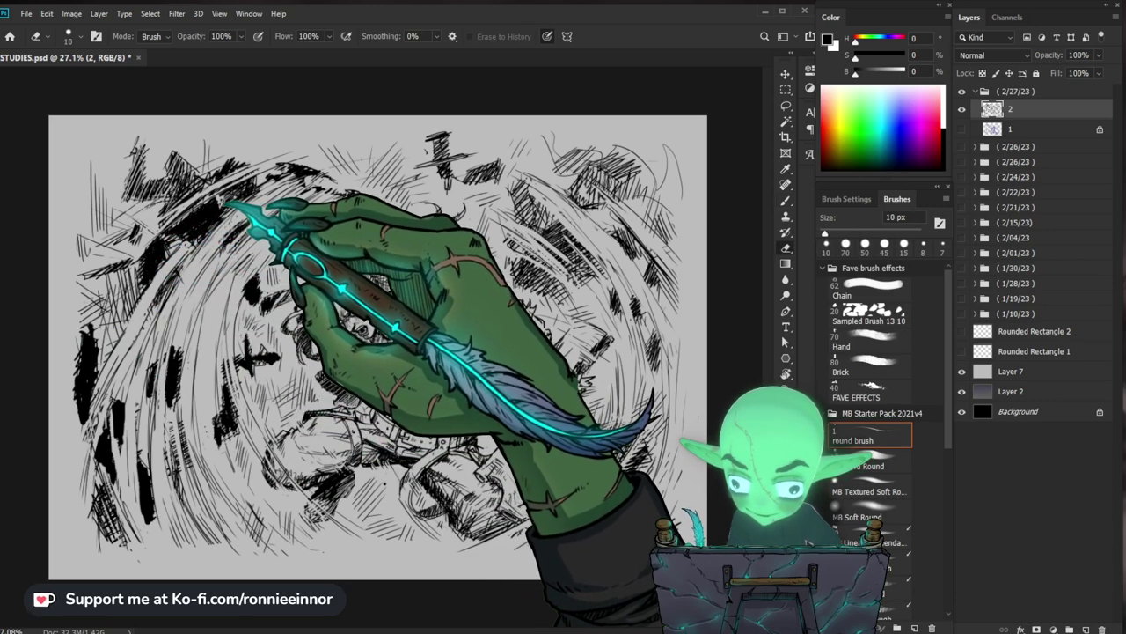
key("b")
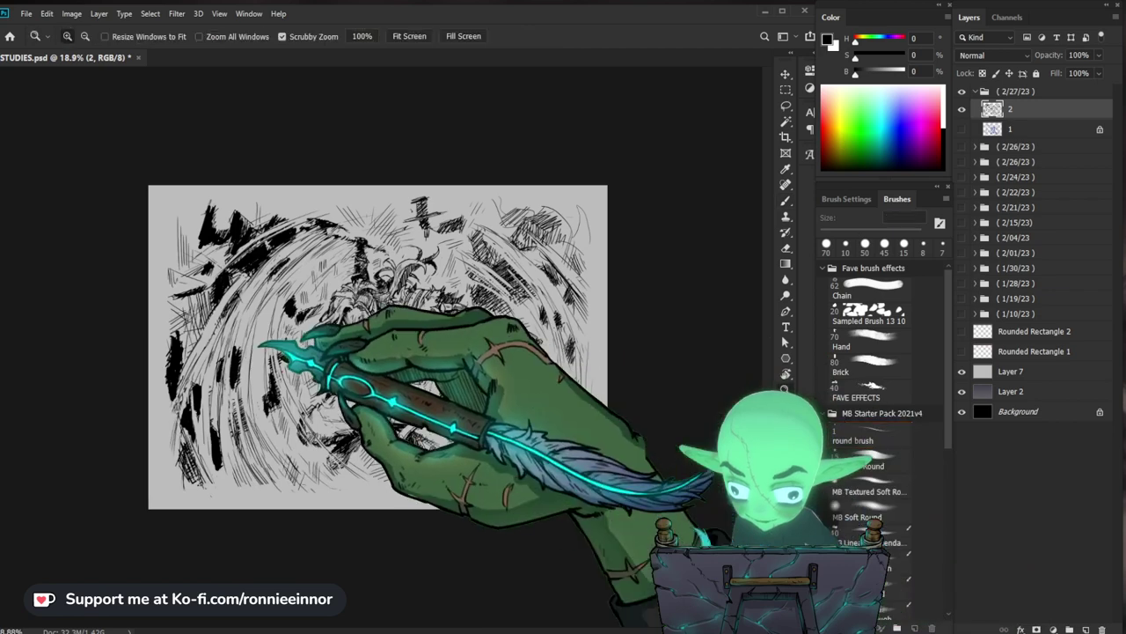
left_click_drag(196, 485, 181, 309)
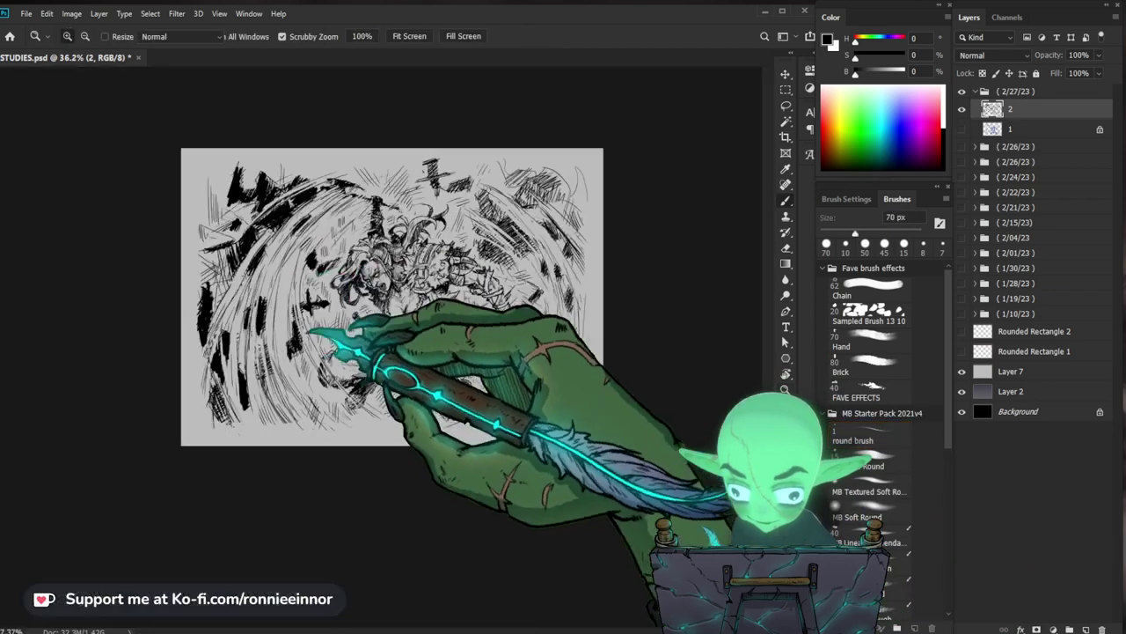
left_click_drag(291, 286, 211, 285)
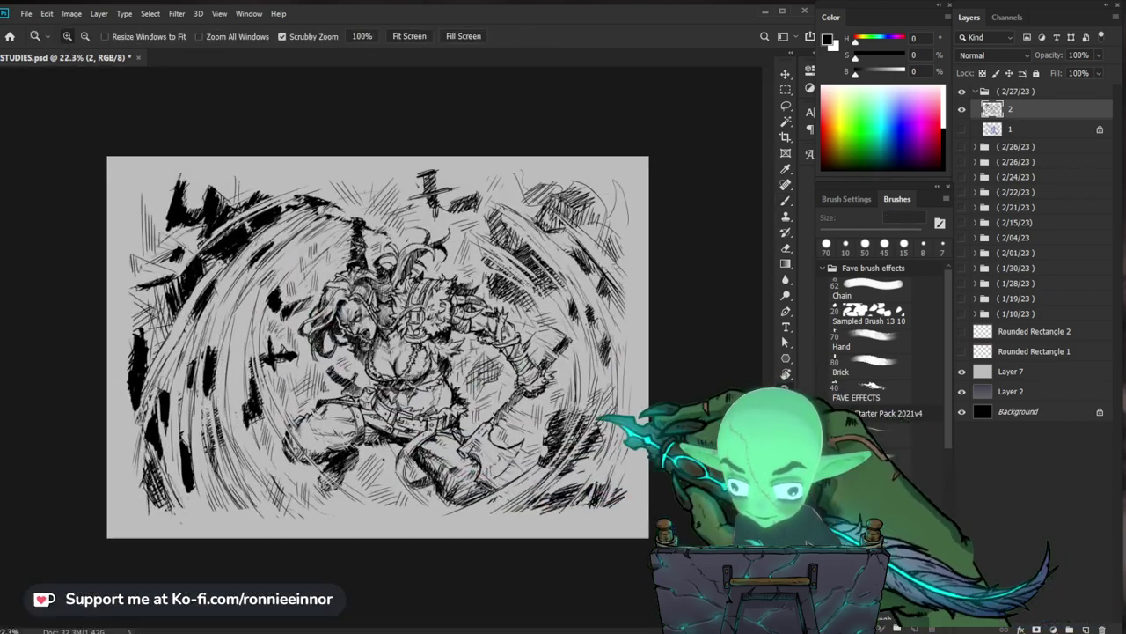
key("b")
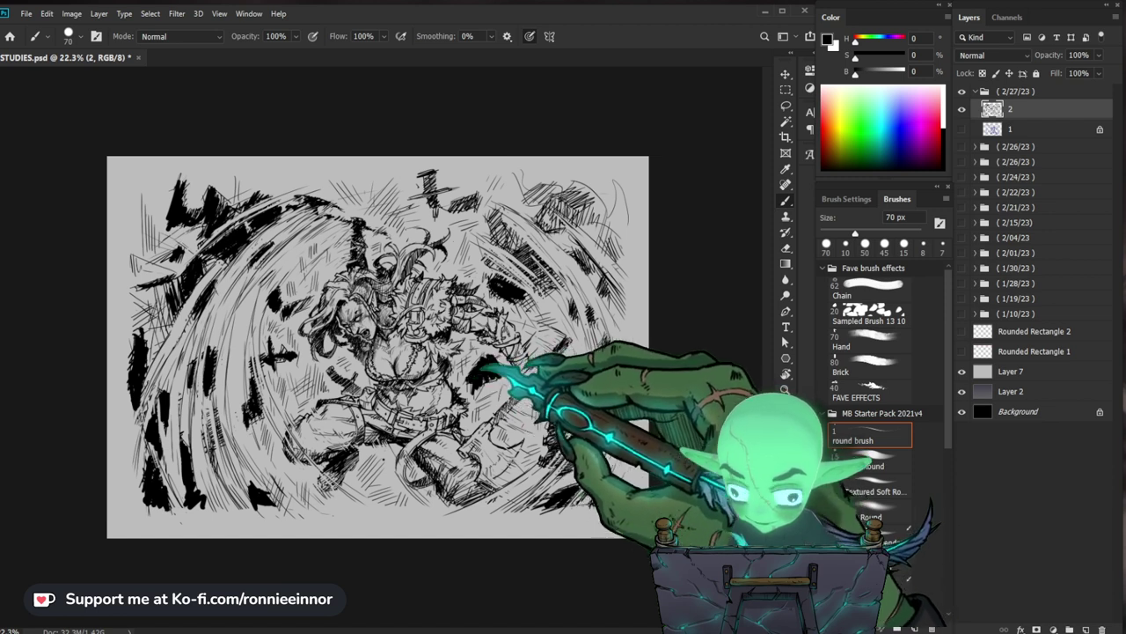
key("bracketleft")
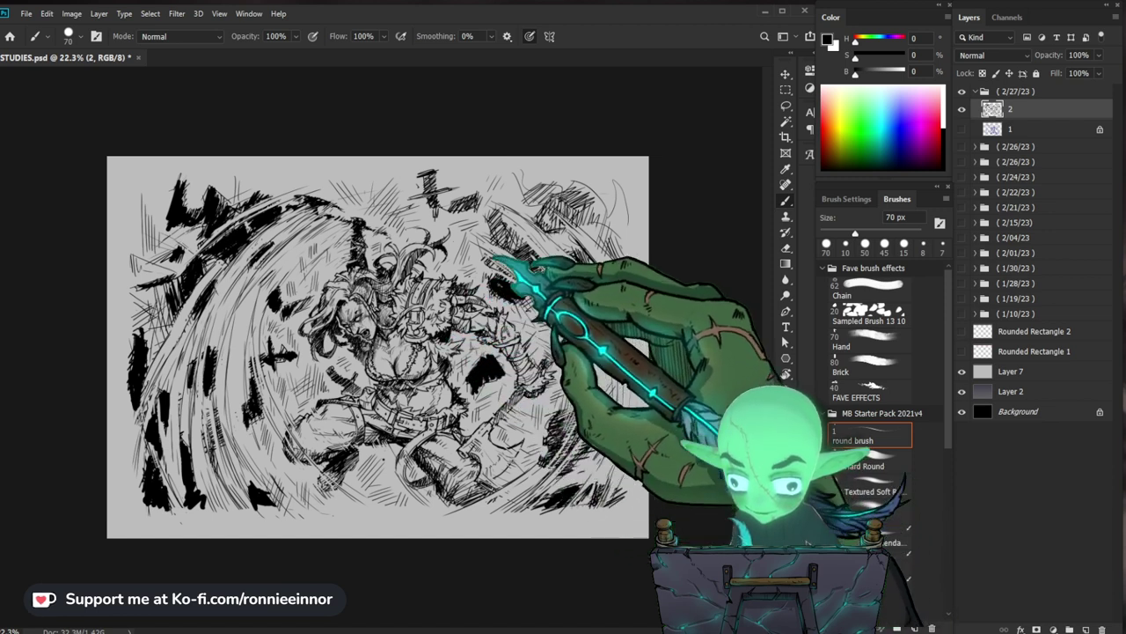
- Paint solid black blobs in the upper-right background with a 50 px brush
key("bracketleft")
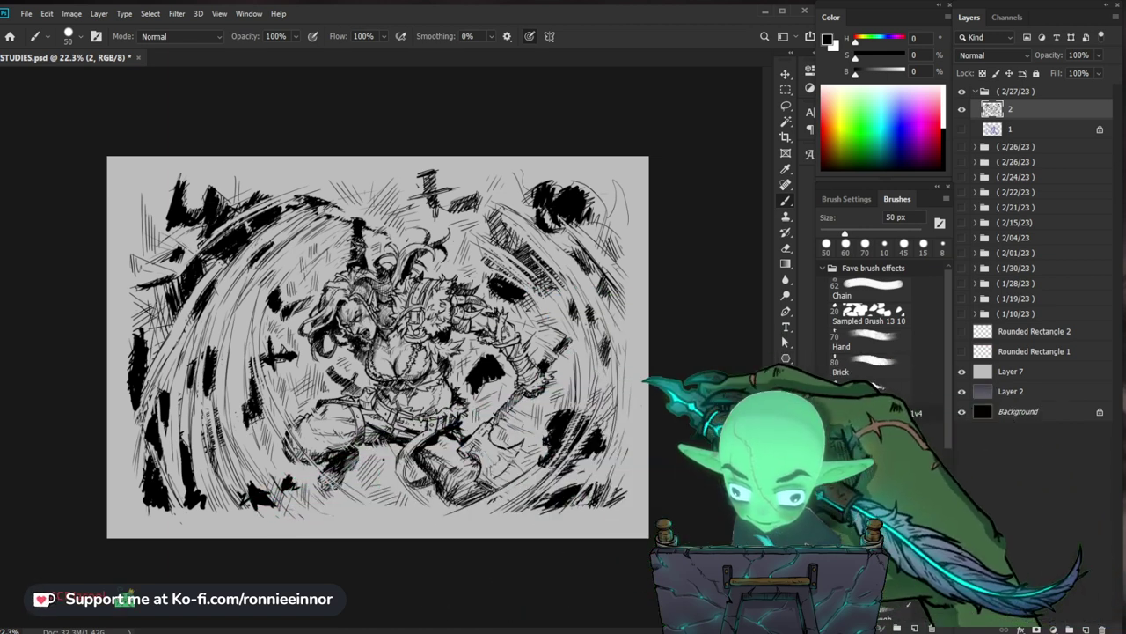
left_click_drag(616, 288, 621, 314)
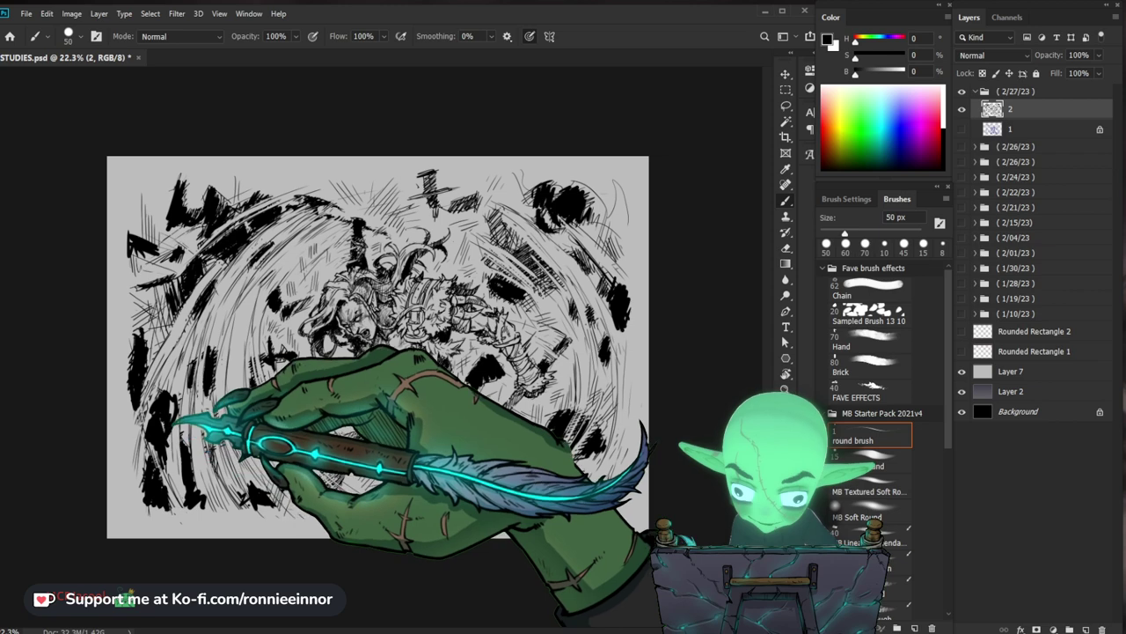
key("e")
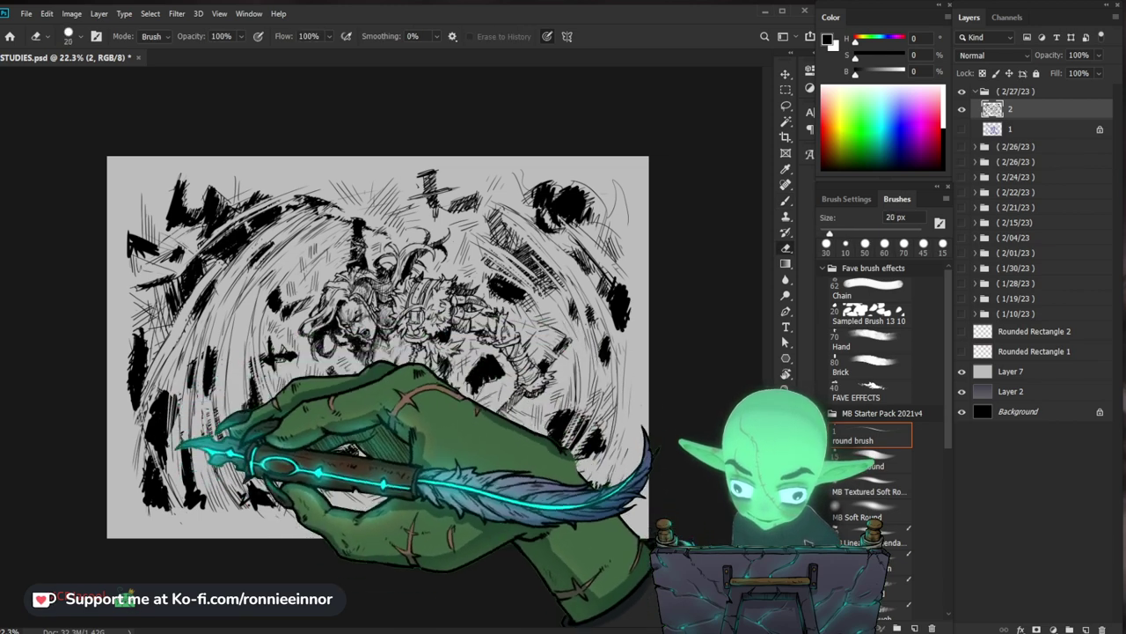
- Carve fine lines through the black patches with a 10 px eraser, zooming to reach each area
key("b")
key("e")
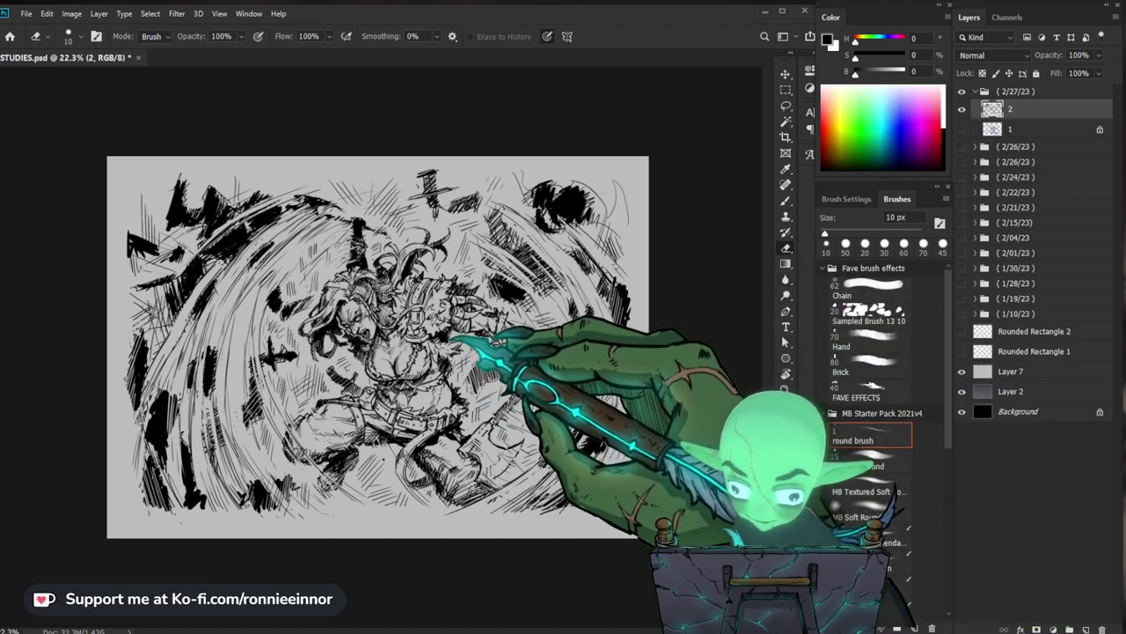
left_click_drag(475, 343, 642, 348)
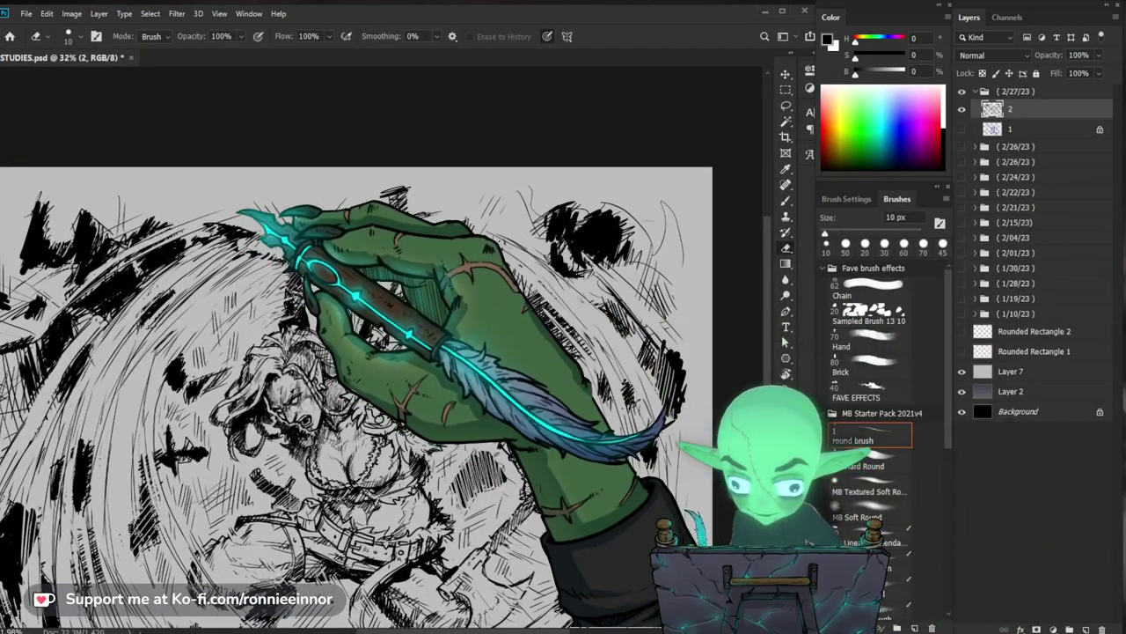
left_click_drag(279, 394, 455, 429)
key("ctrl+minus")
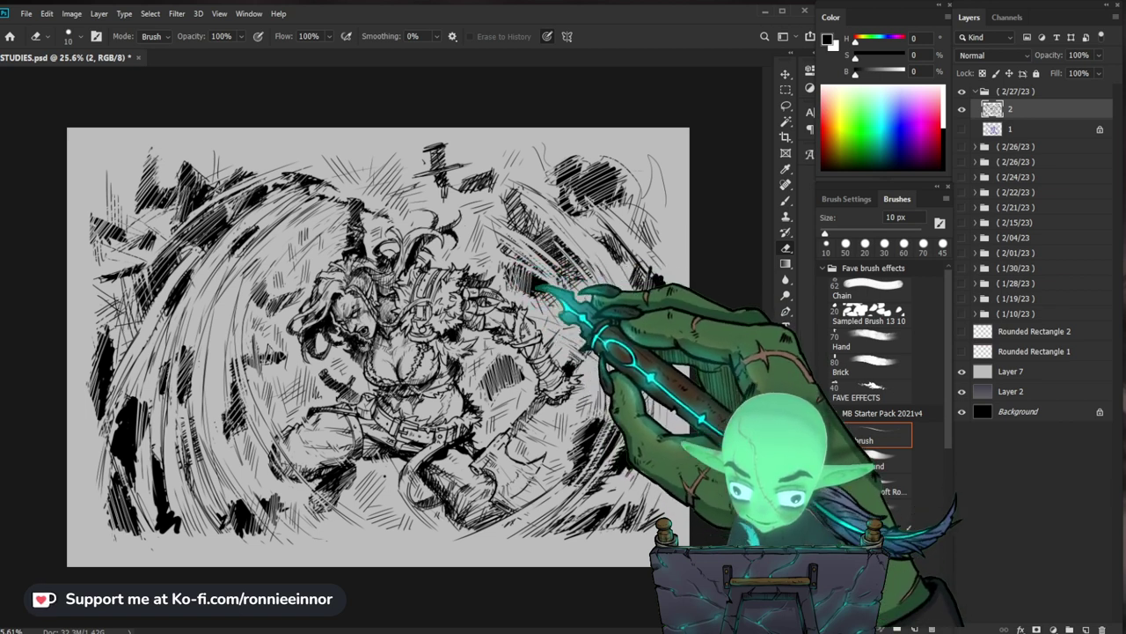
key("b")
scroll(379, 348, "down", 3)
- Draw dense 10 px hatching strokes throughout the background around the warrior
scroll(378, 347, "up", 3)
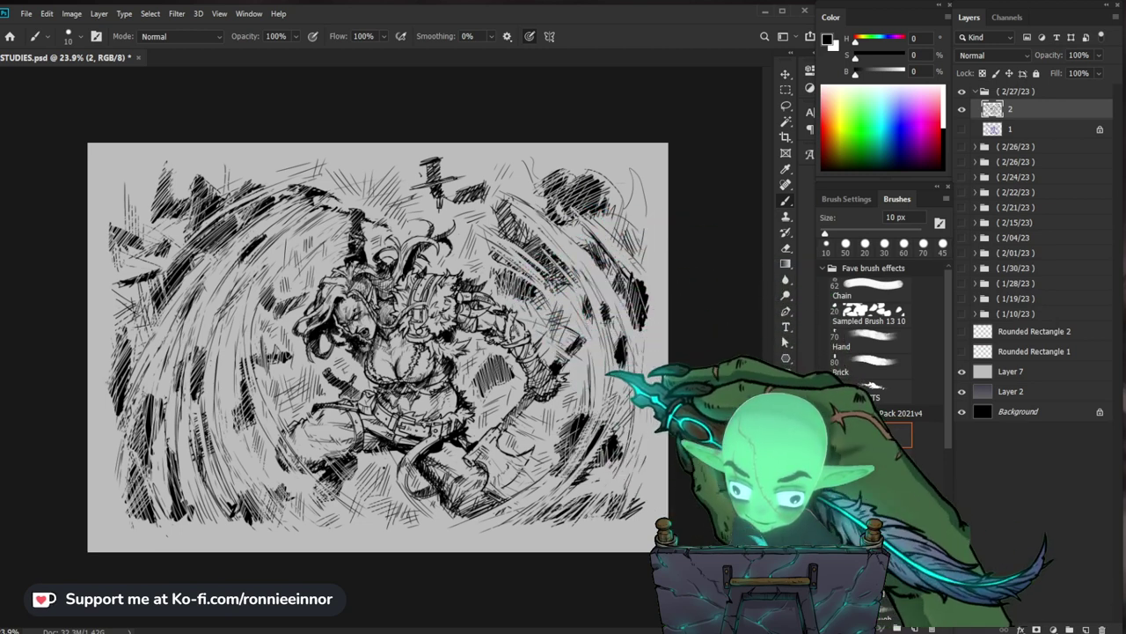
- Zoom in on the woman's face and start erasing and re-inking its lines
key("z")
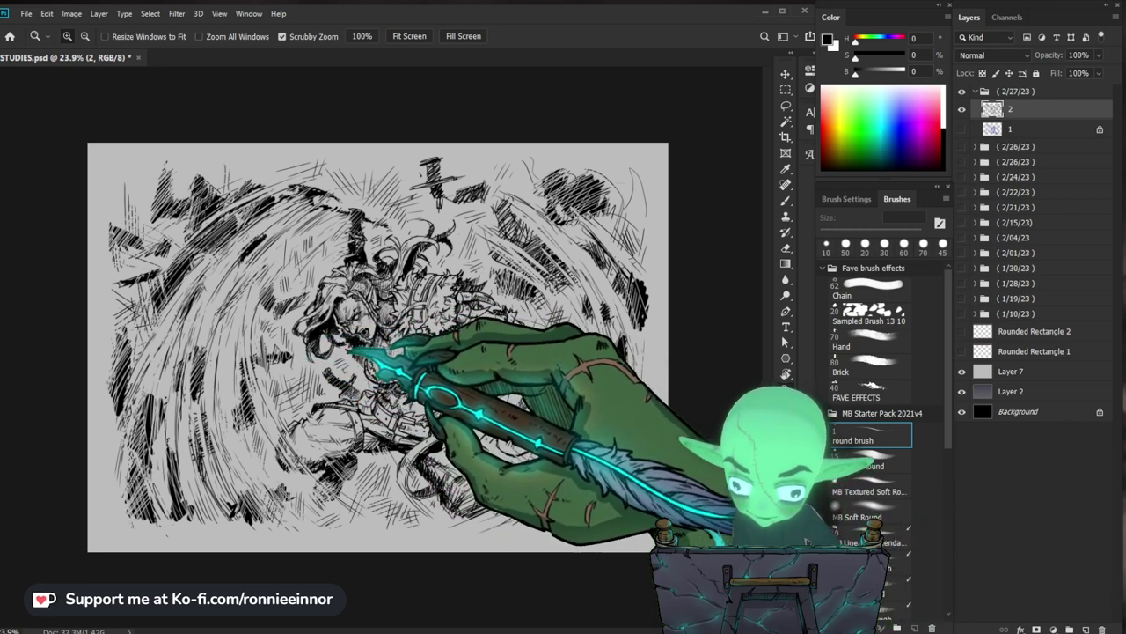
left_click_drag(351, 354, 368, 345)
key("e")
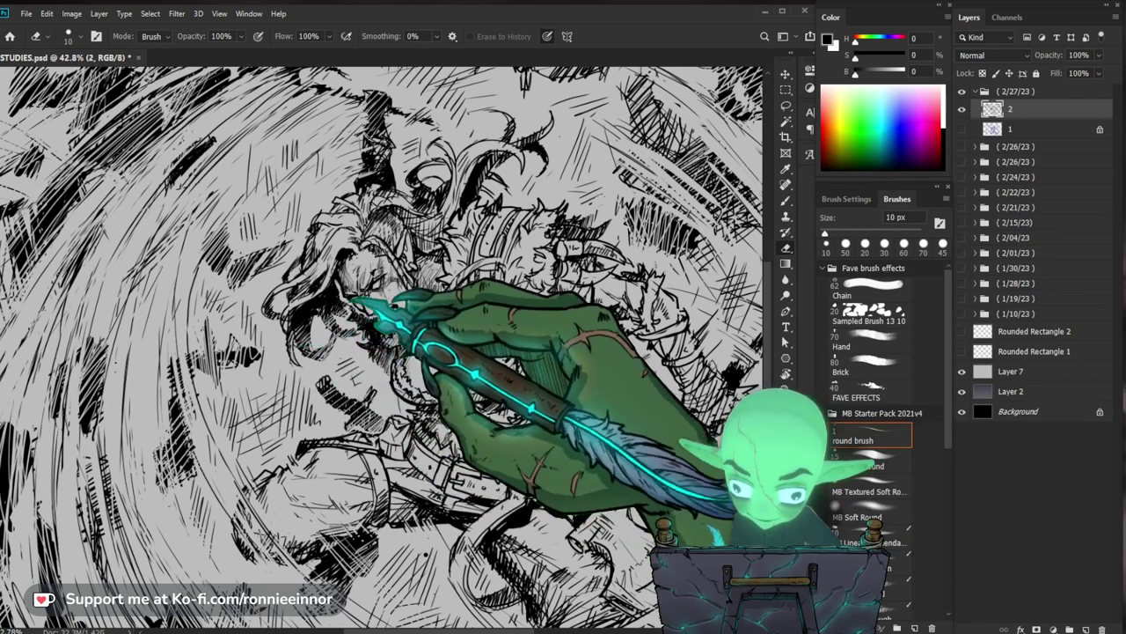
left_click_drag(357, 304, 359, 387)
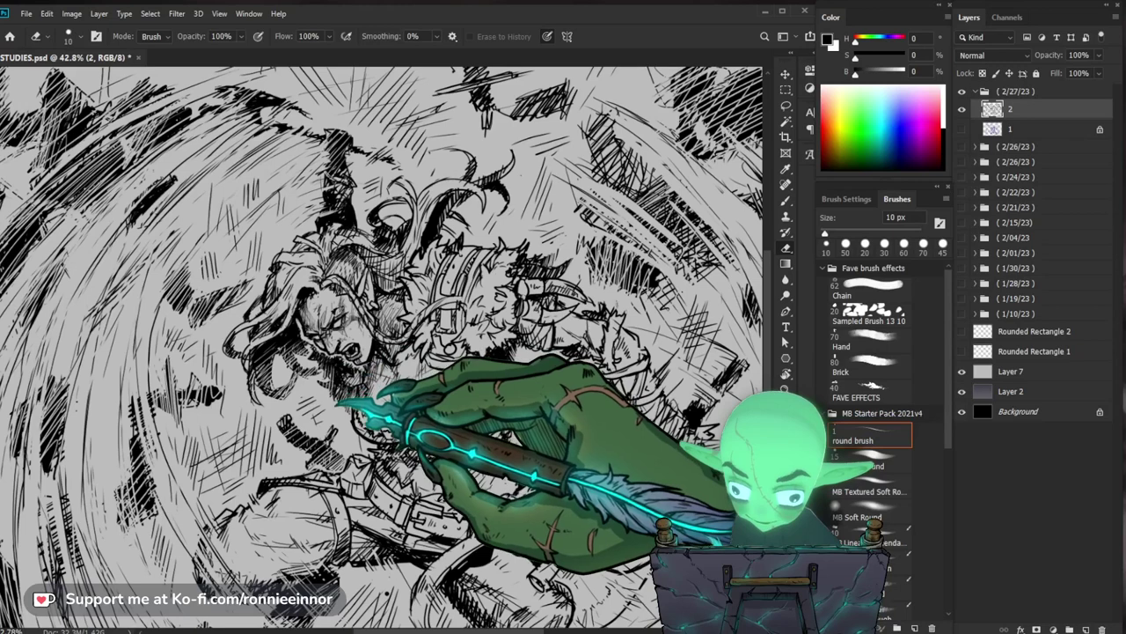
left_click_drag(402, 293, 351, 293)
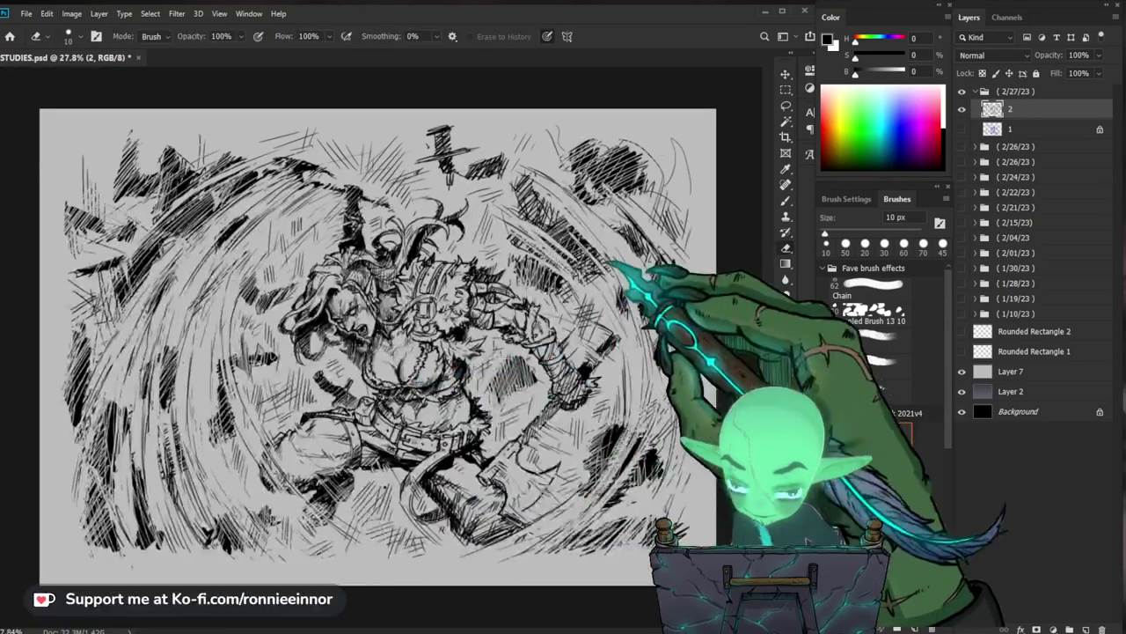
left_click_drag(409, 223, 467, 223)
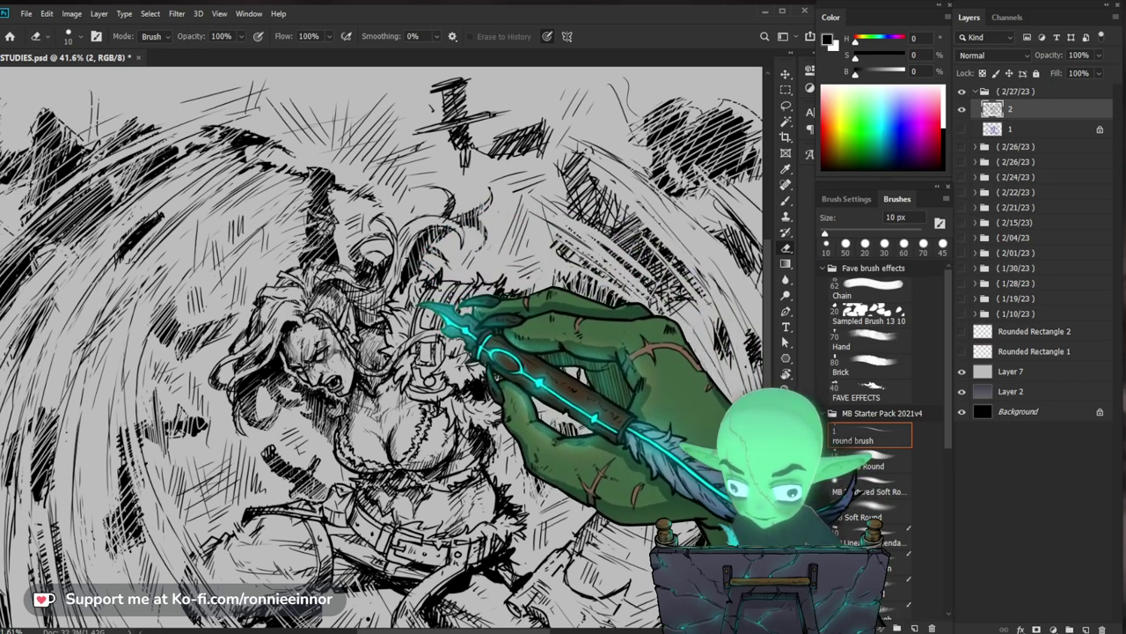
key("b")
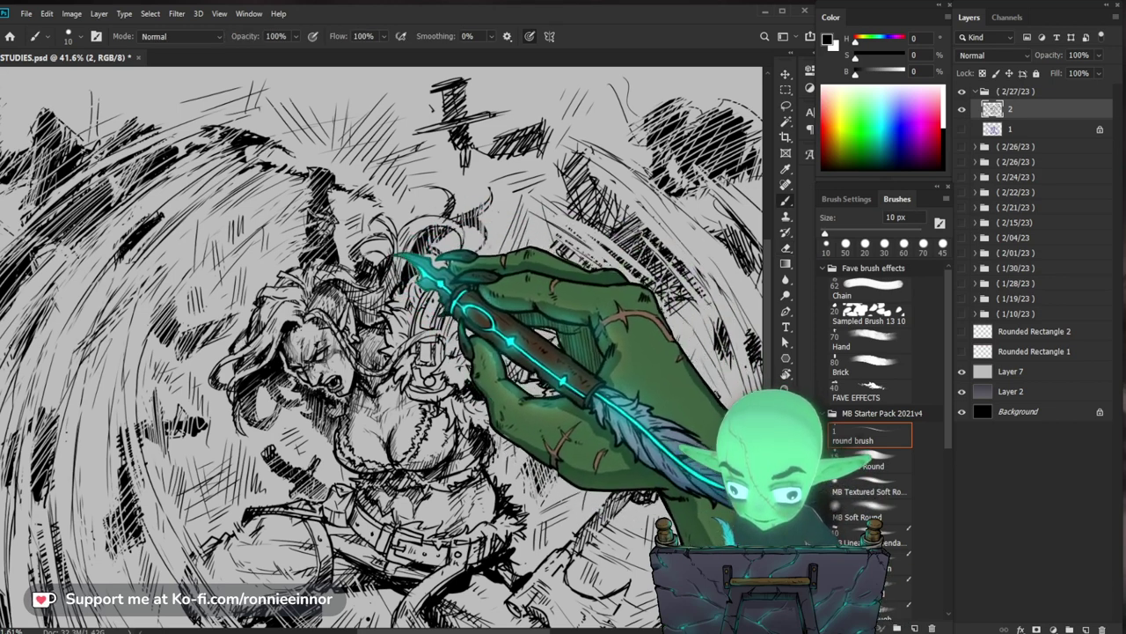
key("e")
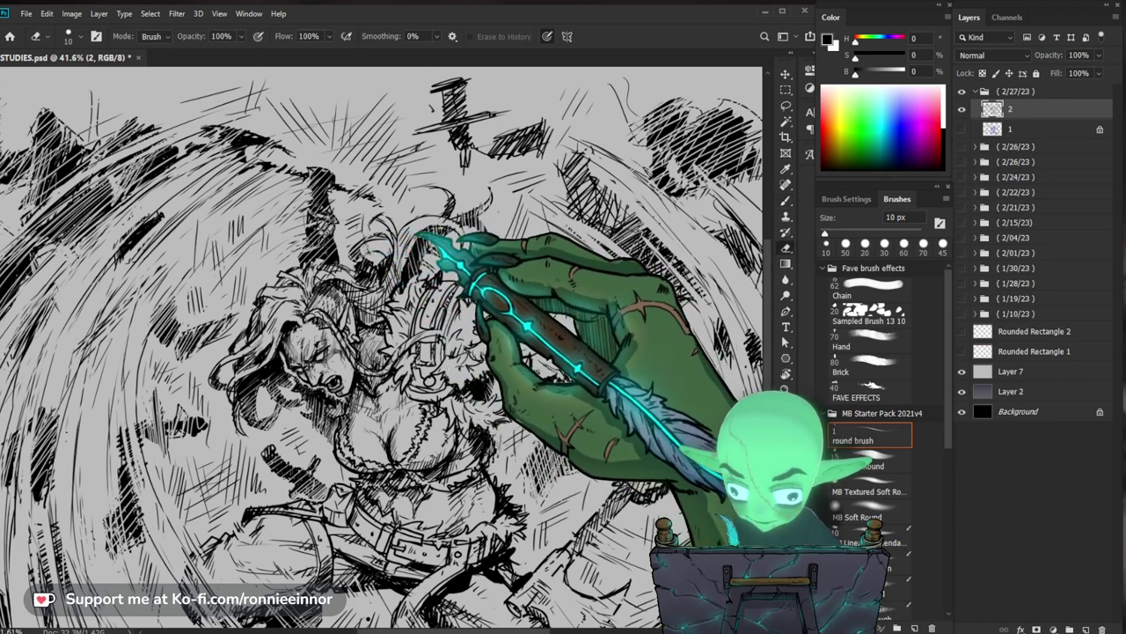
key("b")
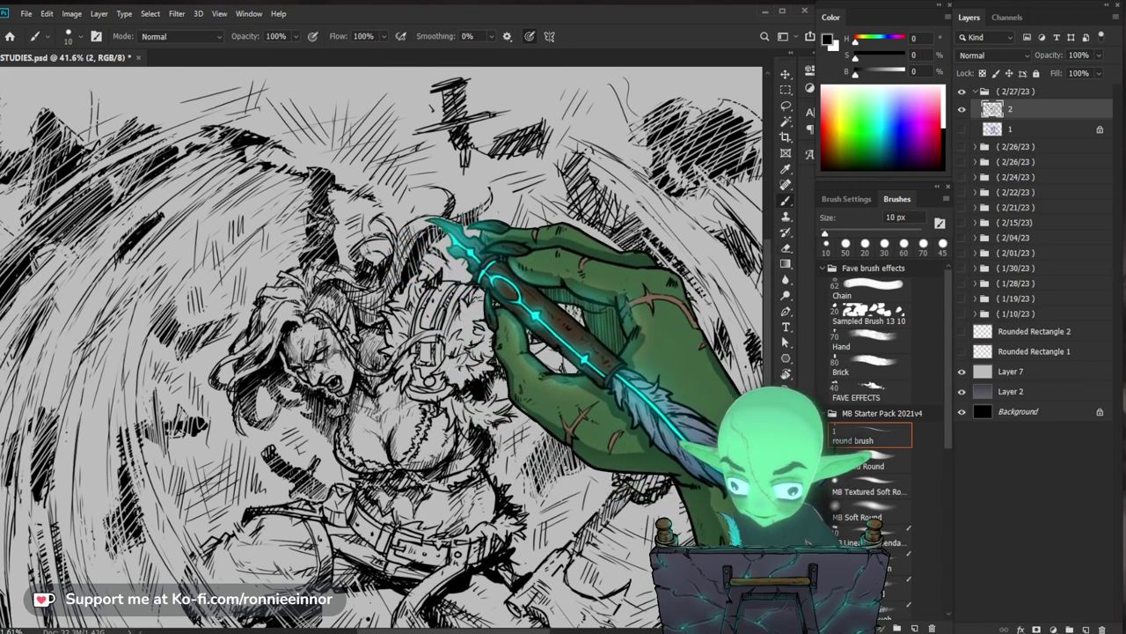
- Add fine hatching to the face and hair, fitting the whole drawing to check progress
scroll(506, 200, "down", 5)
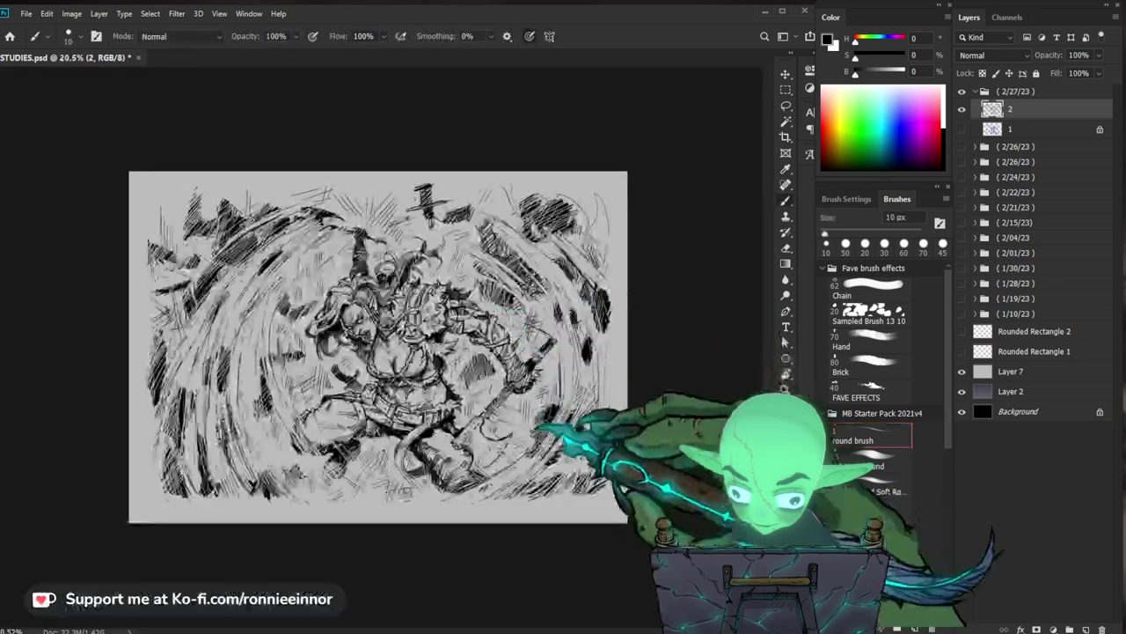
scroll(558, 259, "up", 5)
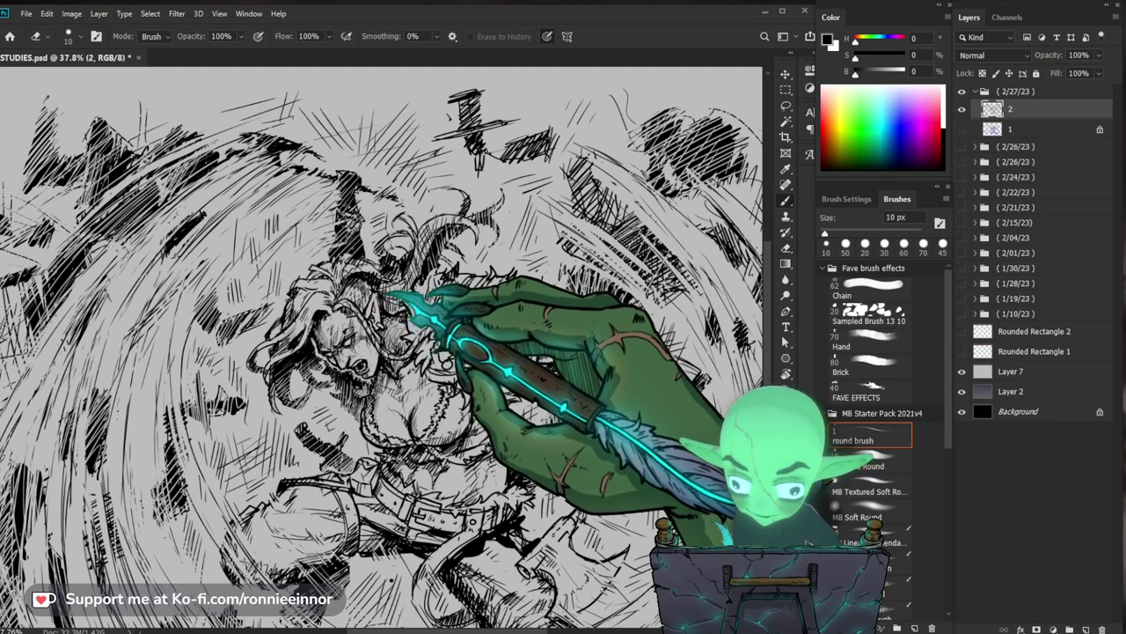
scroll(341, 295, "up", 3)
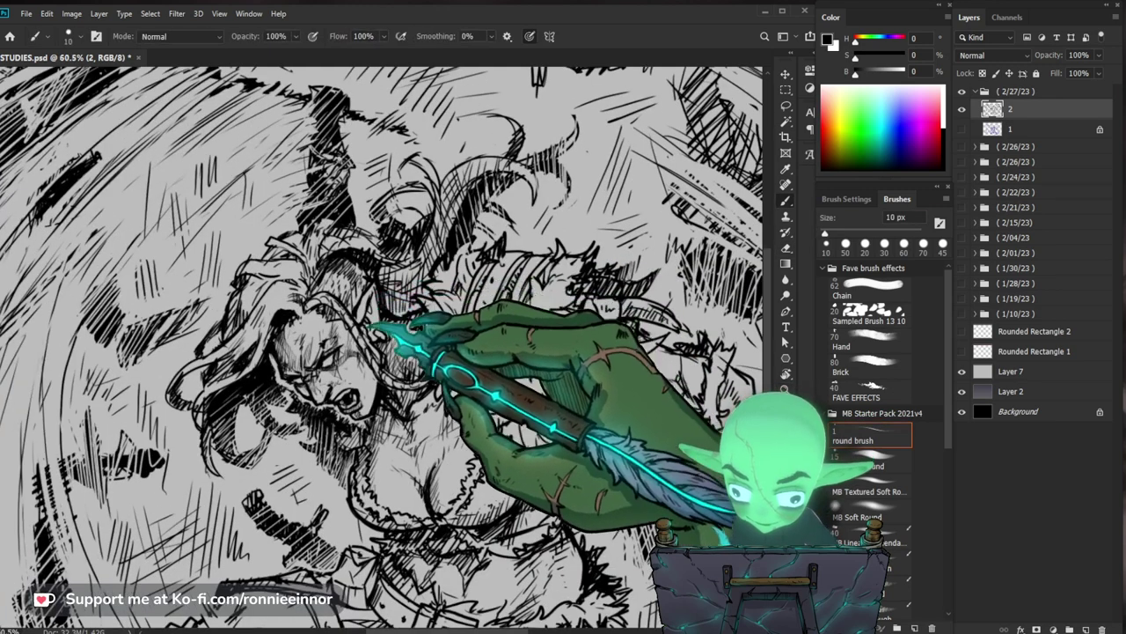
key("b")
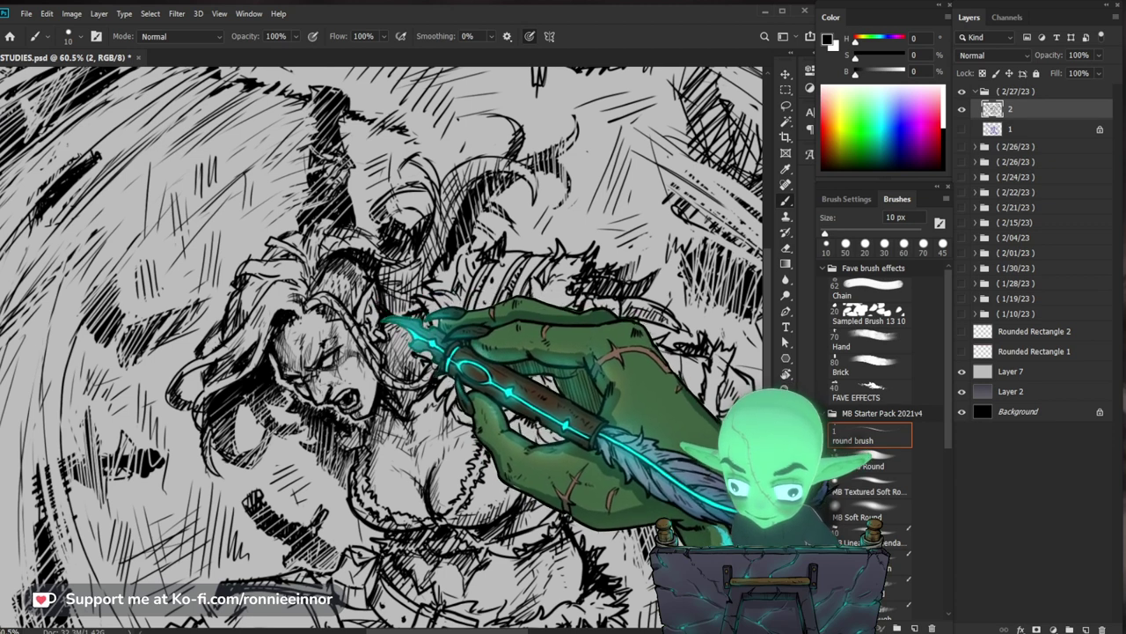
key("e")
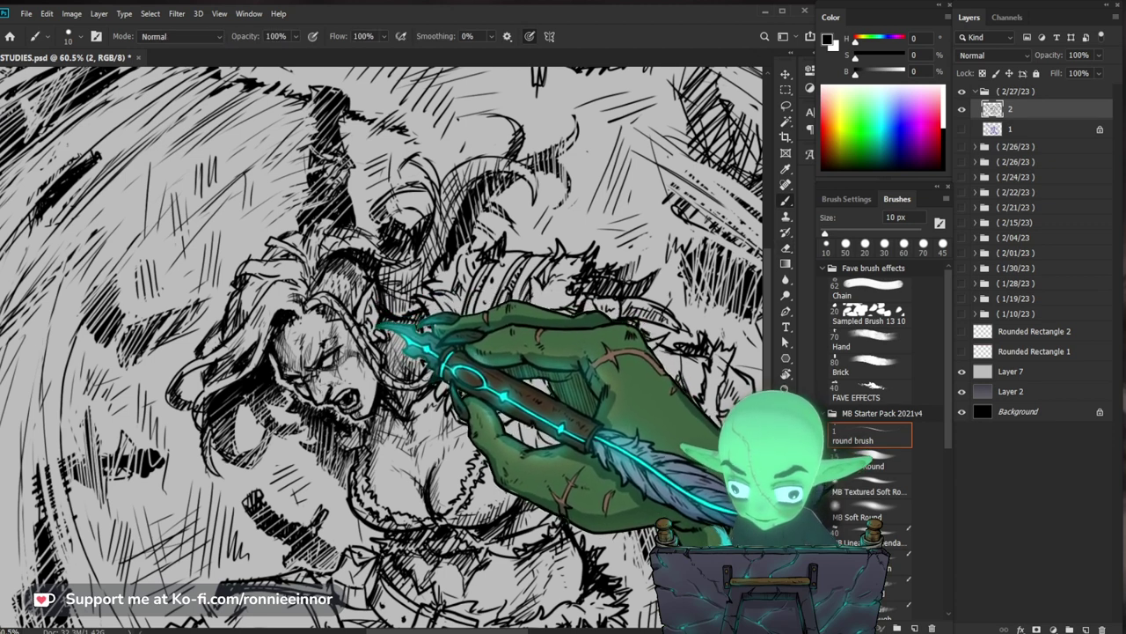
key("e")
key("b")
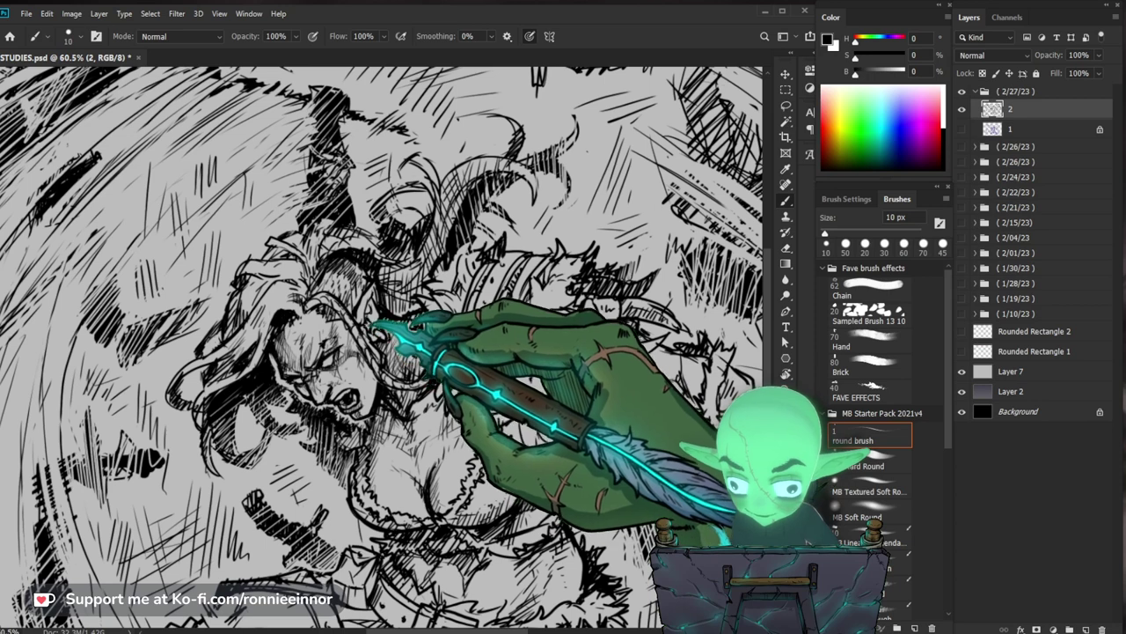
mouse_move(590, 291)
left_mouse_down()
mouse_move(584, 266)
mouse_move(496, 266)
left_mouse_up()
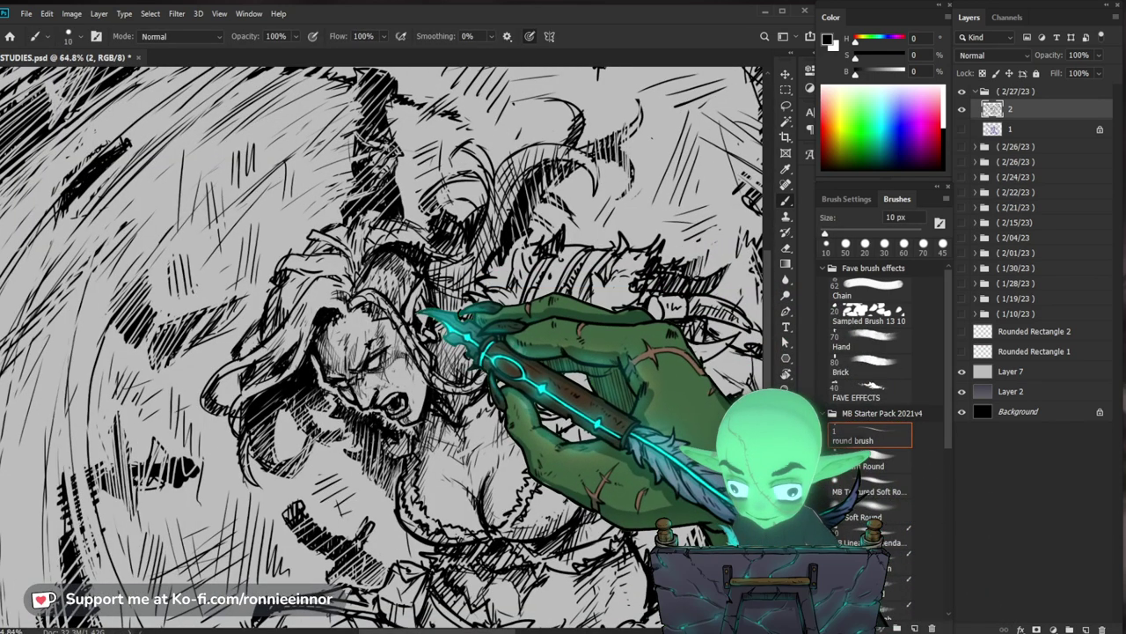
key("ctrl+0")
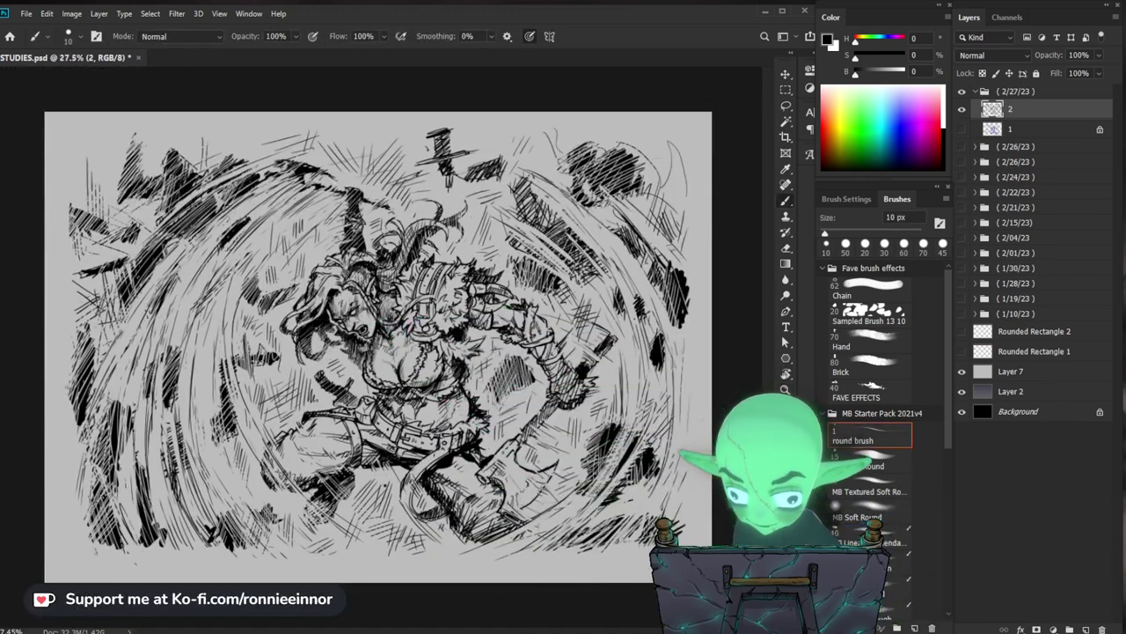
left_click_drag(291, 312, 381, 308)
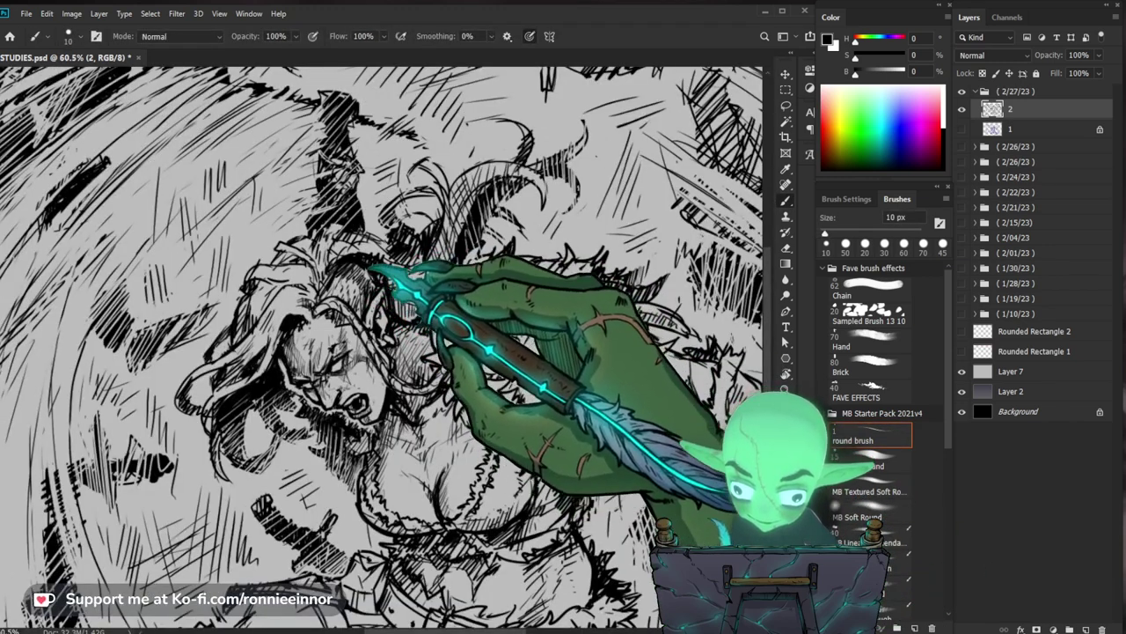
key("ctrl+0")
left_click_drag(448, 332, 528, 326)
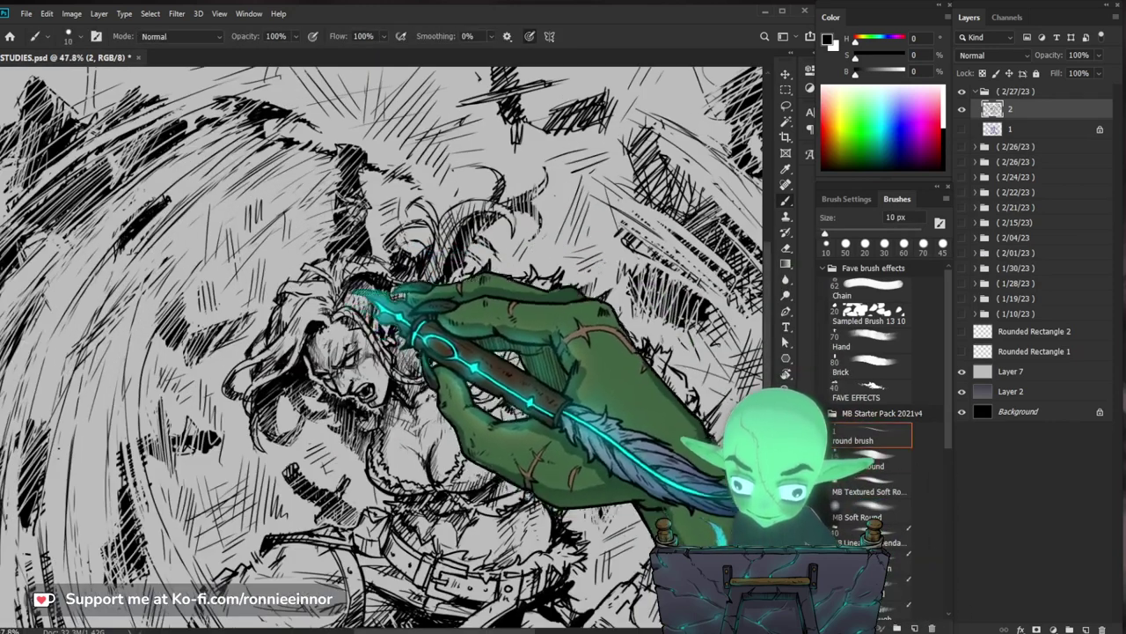
- Erase stray lines around the face and re-ink the hatching and shoulder strap
key("e")
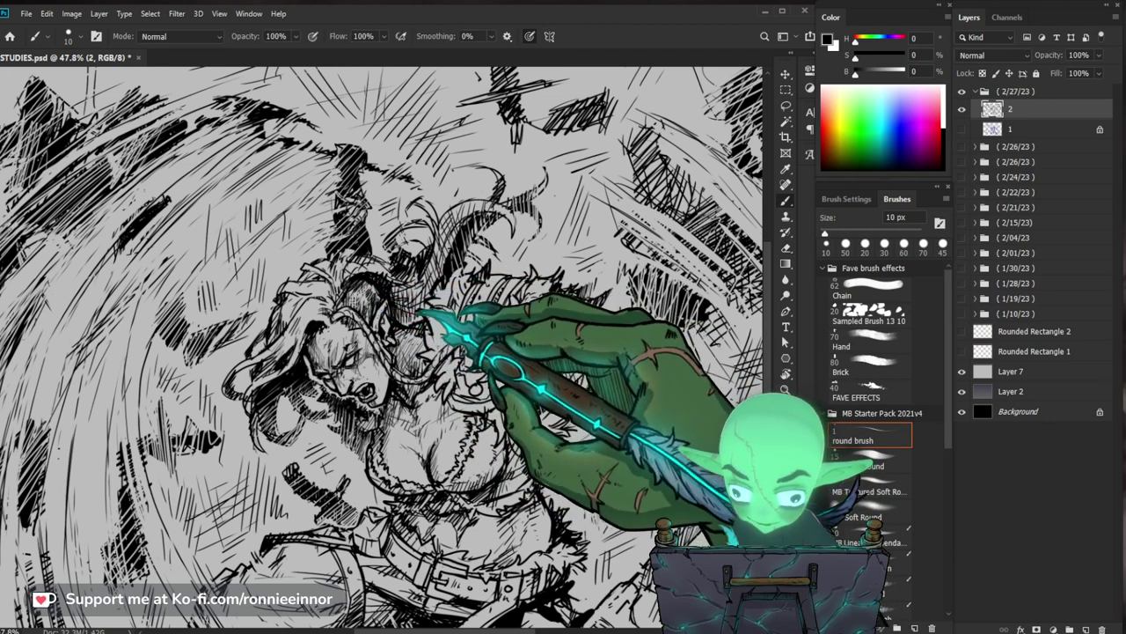
key("e")
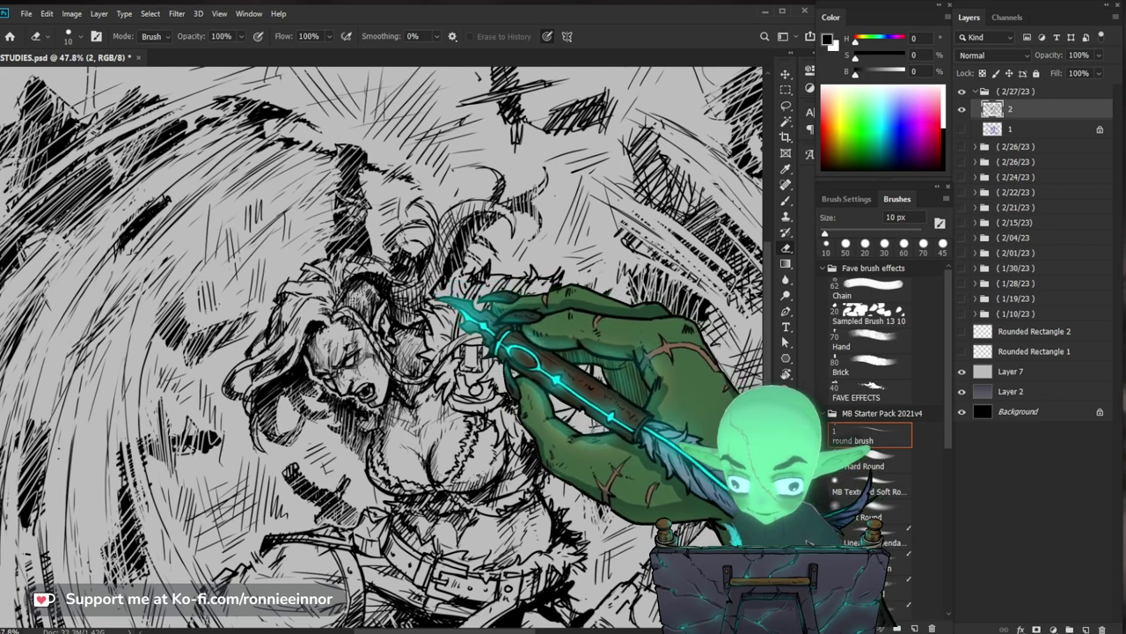
left_click_drag(396, 308, 359, 352)
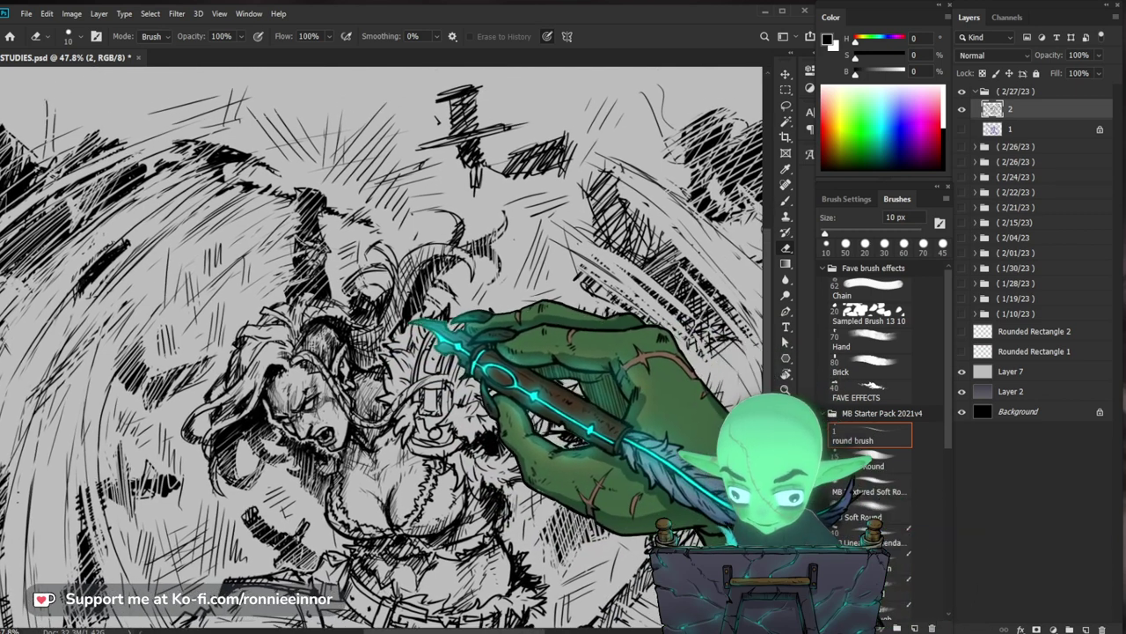
key("b")
scroll(507, 349, "down", 4)
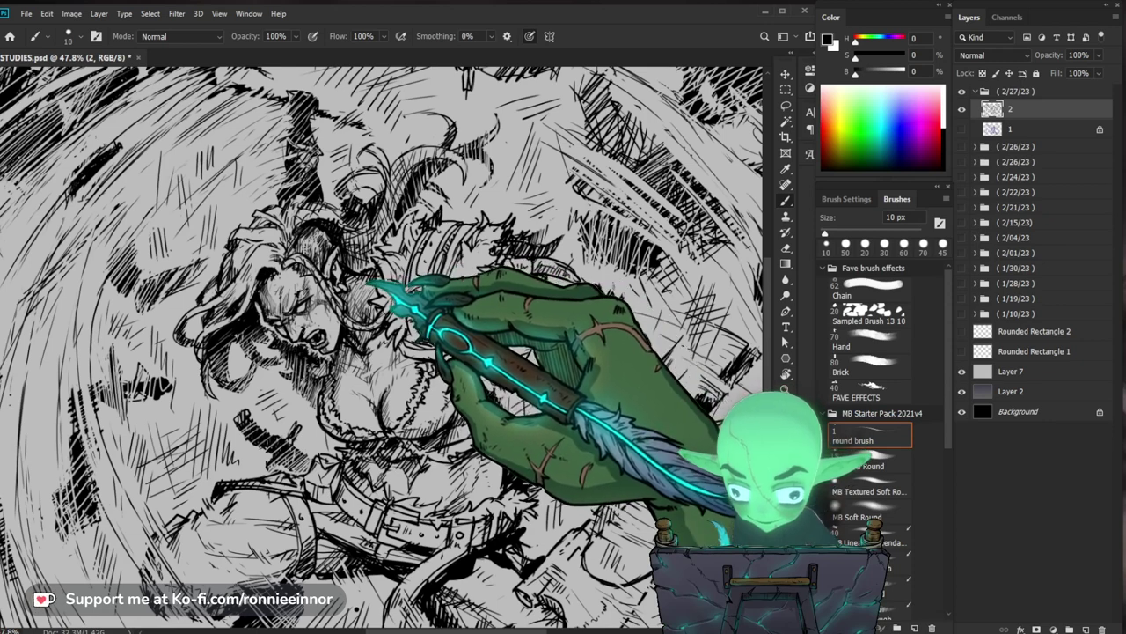
mouse_move(352, 308)
left_mouse_down()
mouse_move(264, 308)
mouse_move(431, 302)
left_mouse_up()
key("z")
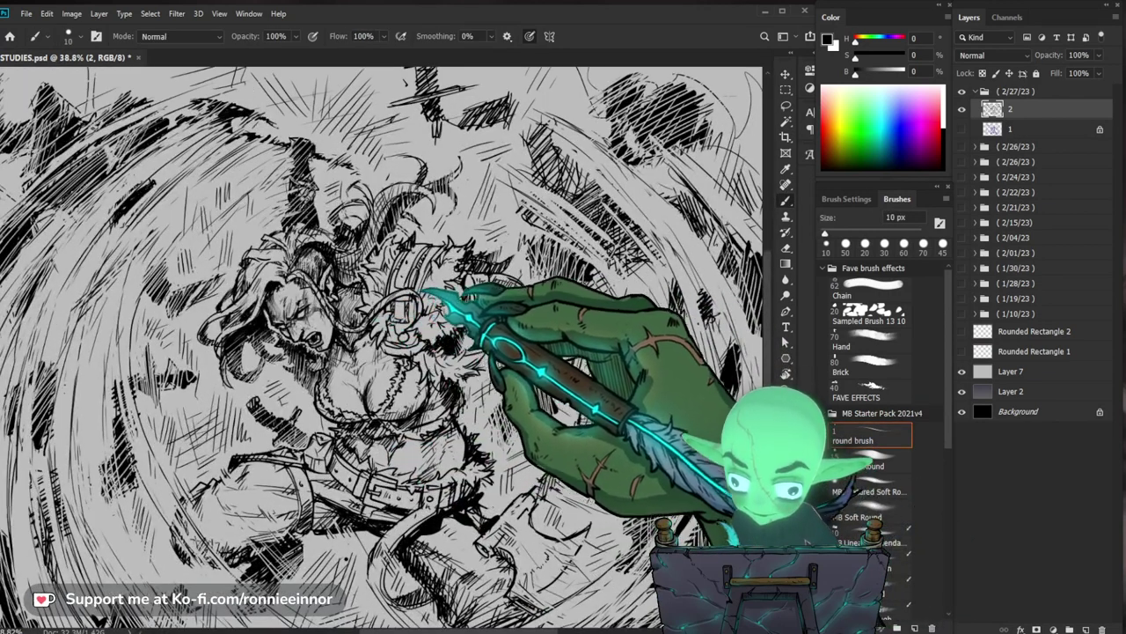
- Erase hatching near the ear and face, then re-ink head, shoulders and chest with the 10 px round brush
key("z")
left_click_drag(421, 332, 493, 335)
key("e")
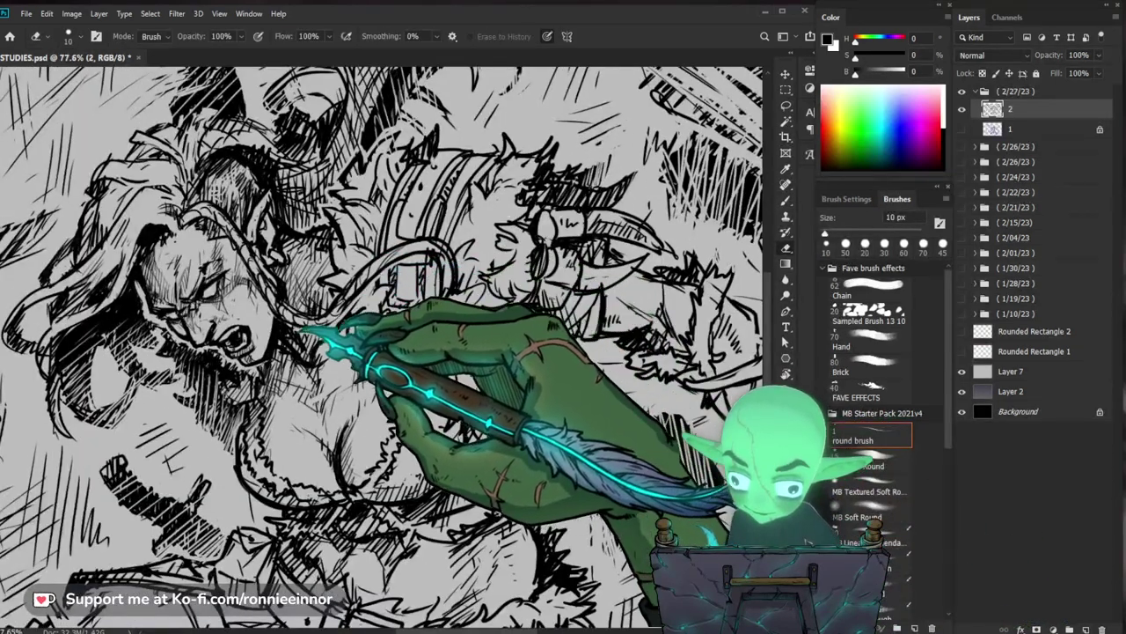
left_click_drag(314, 302, 289, 256)
mouse_move(518, 241)
left_mouse_down()
mouse_move(392, 258)
mouse_move(302, 326)
mouse_move(443, 284)
left_mouse_up()
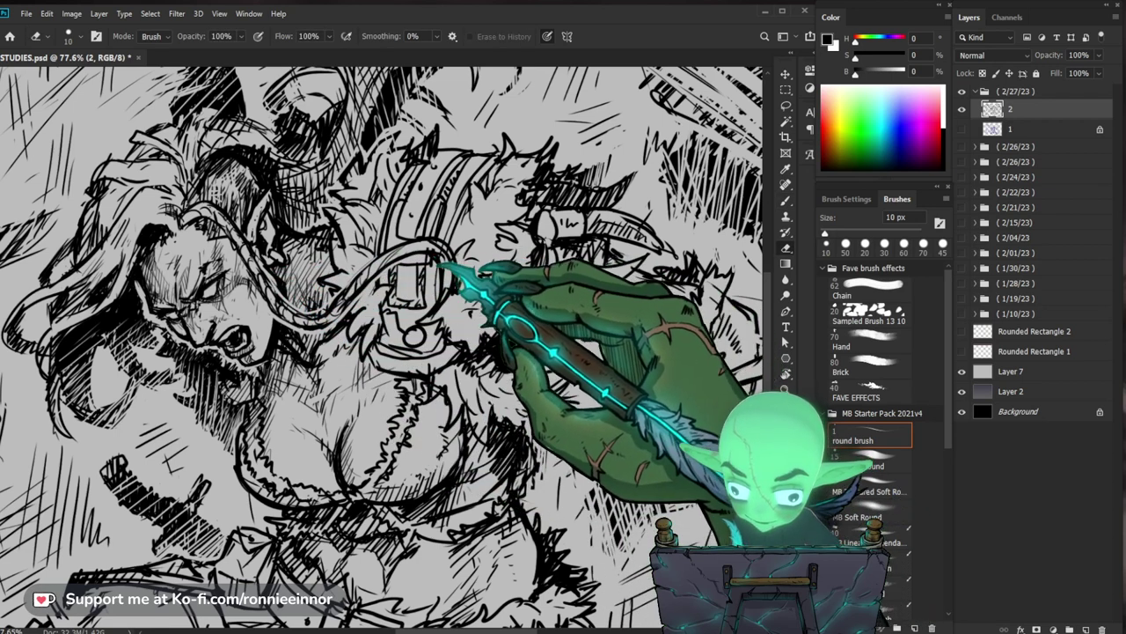
key("b")
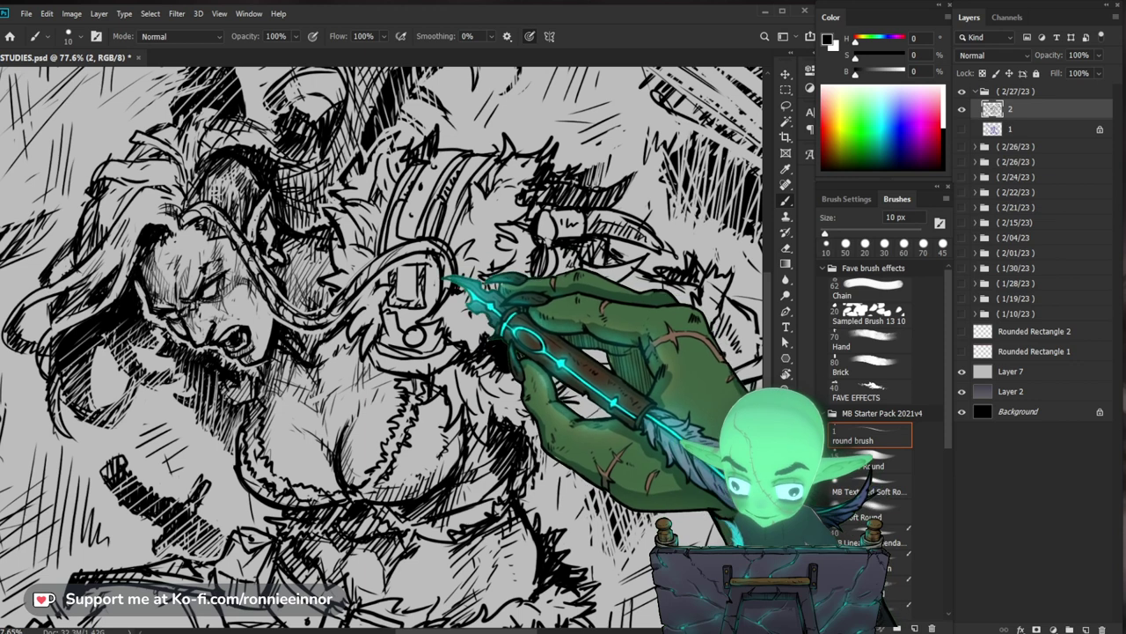
key("e")
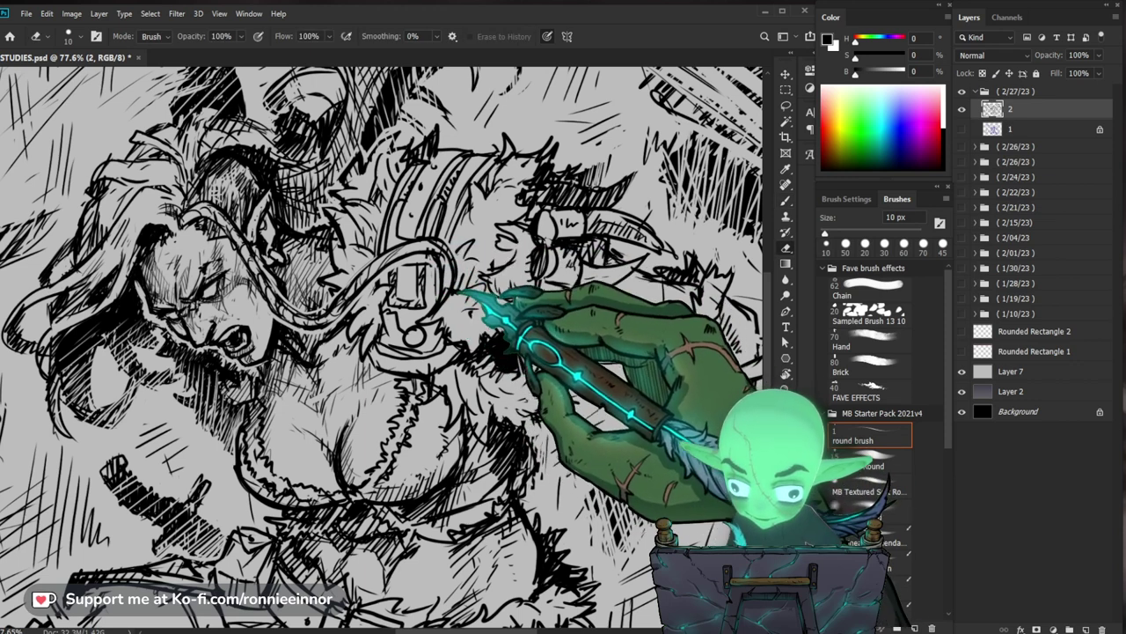
key("z")
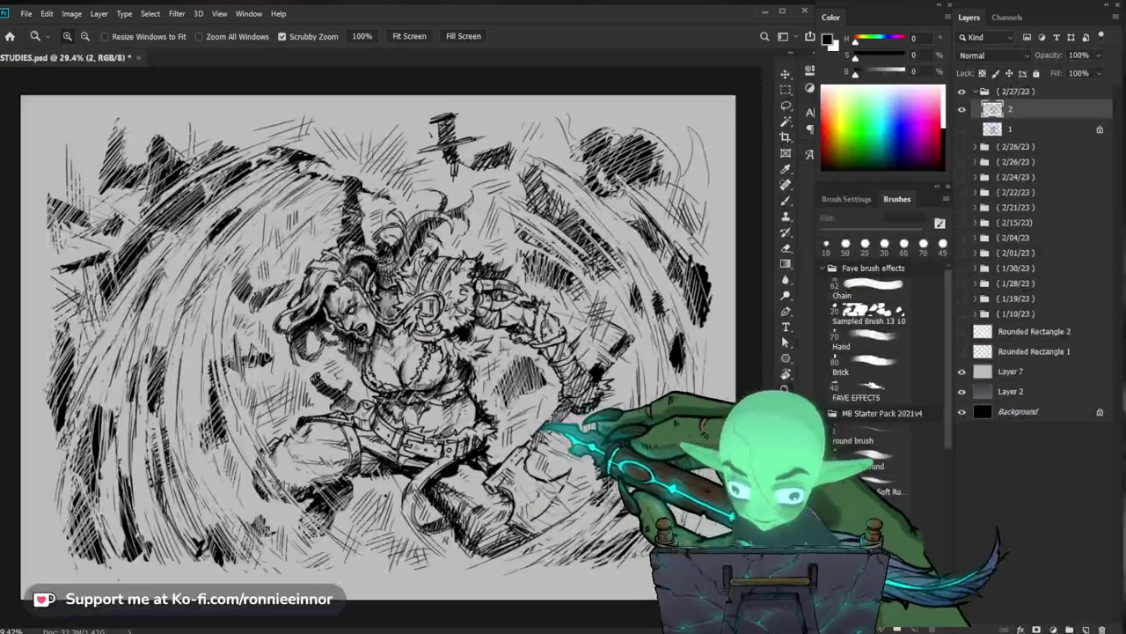
key("b")
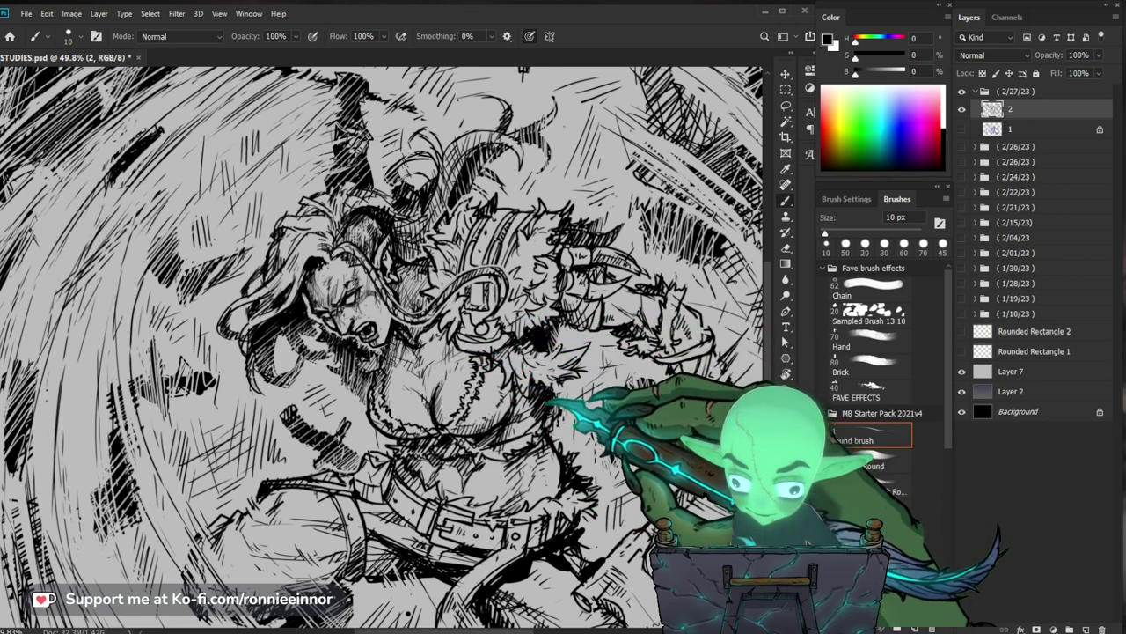
key("e")
key("b")
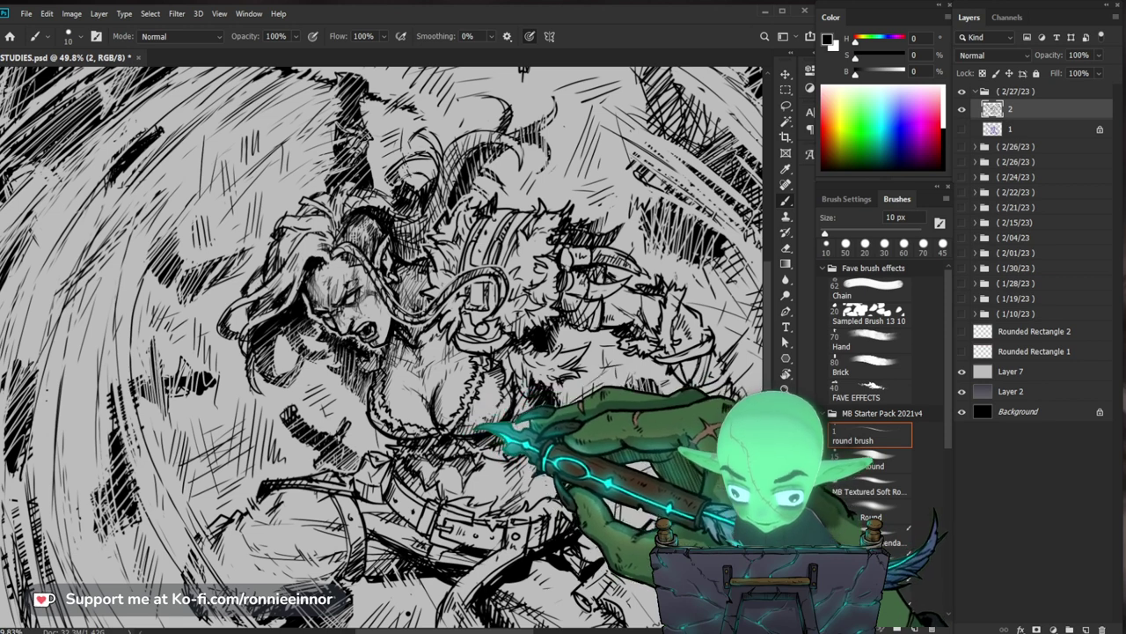
left_click_drag(475, 431, 413, 431)
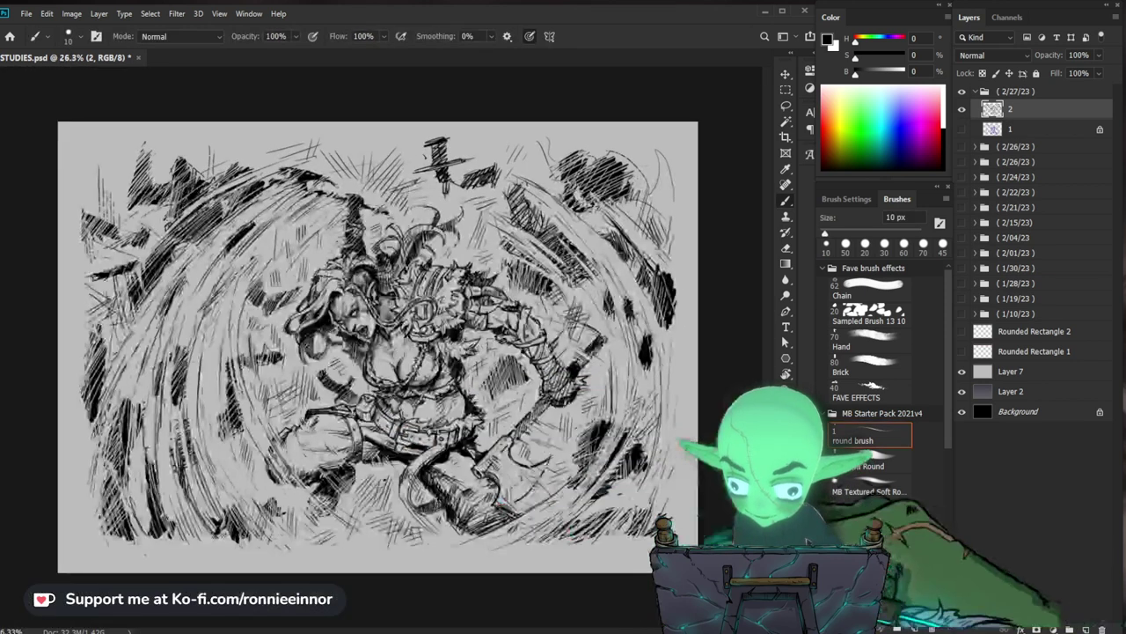
- Touch up the ink around the face, neck and chest, then zoom out to review the composition
left_click_drag(352, 361, 405, 360)
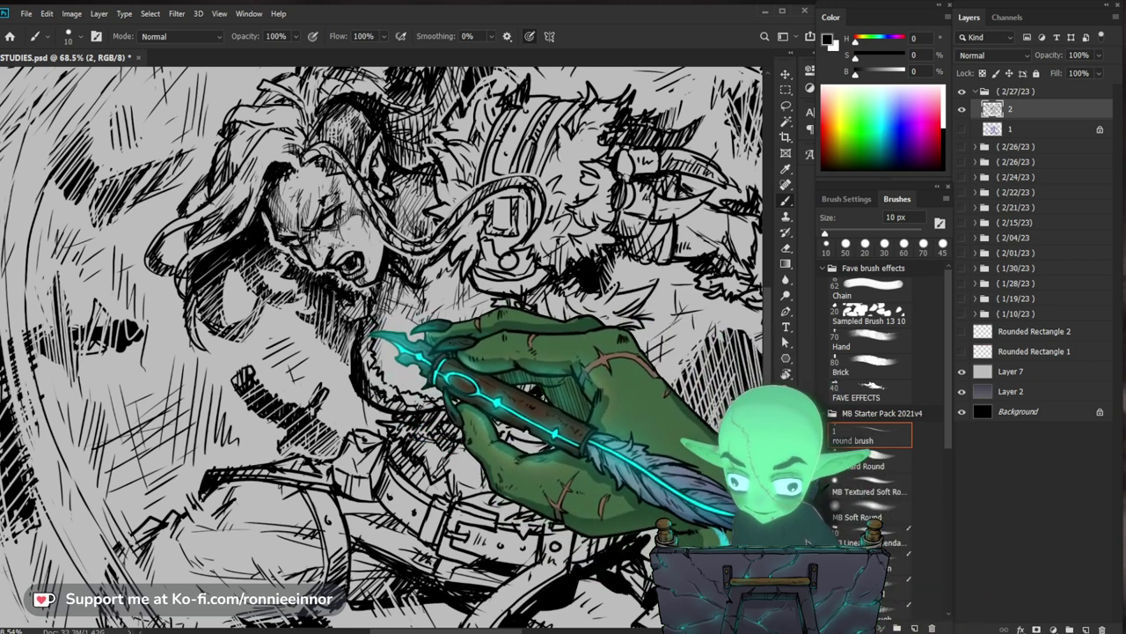
key("e")
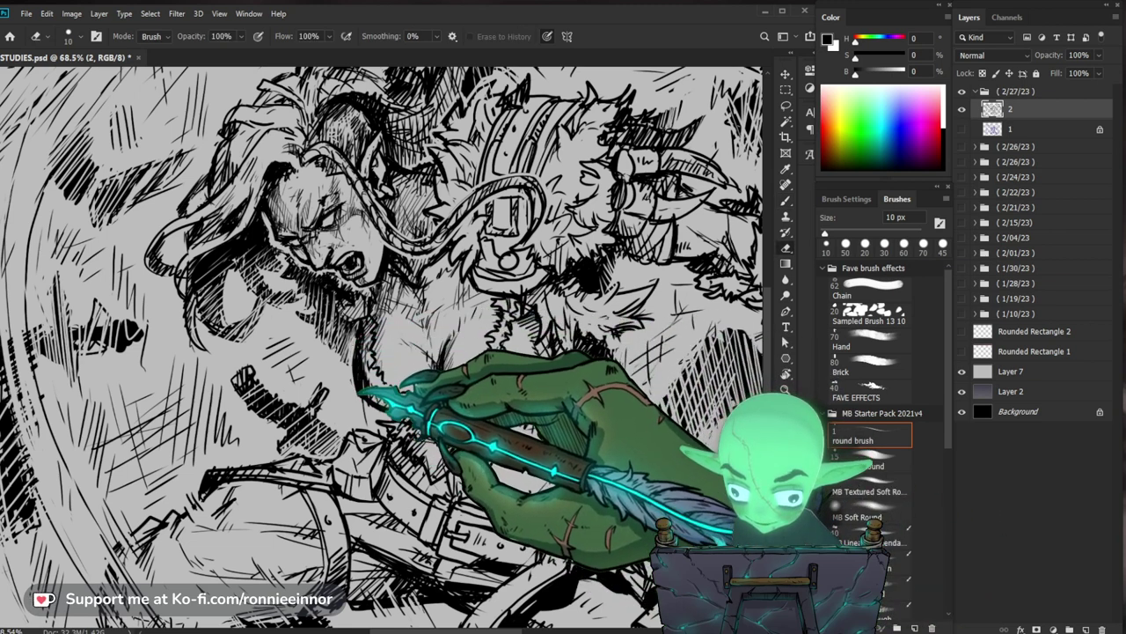
key("b")
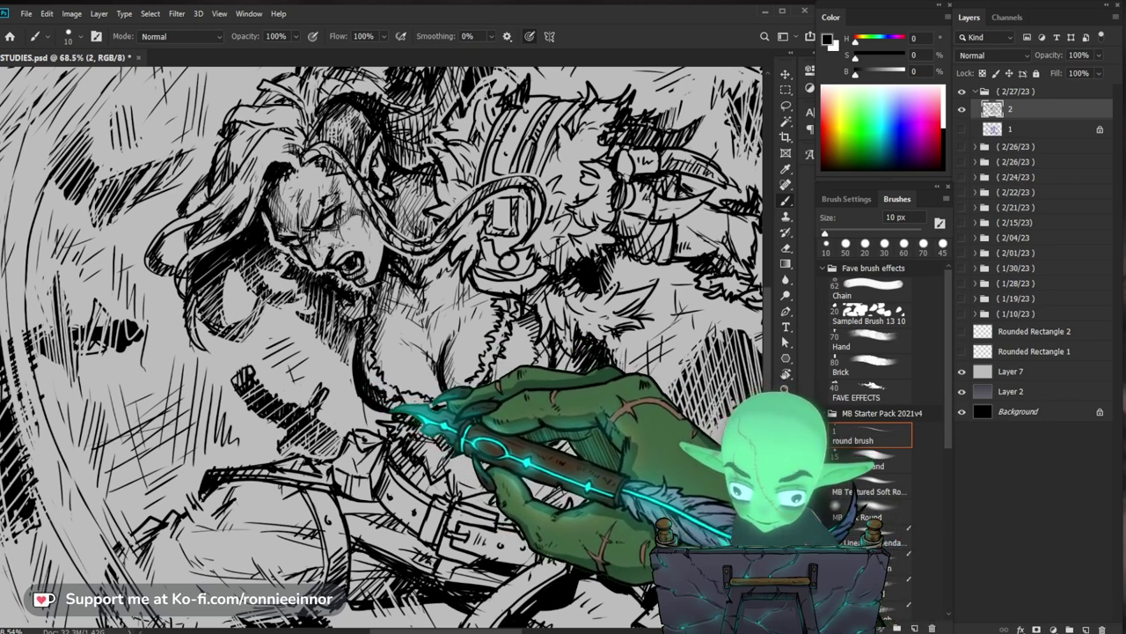
key("e")
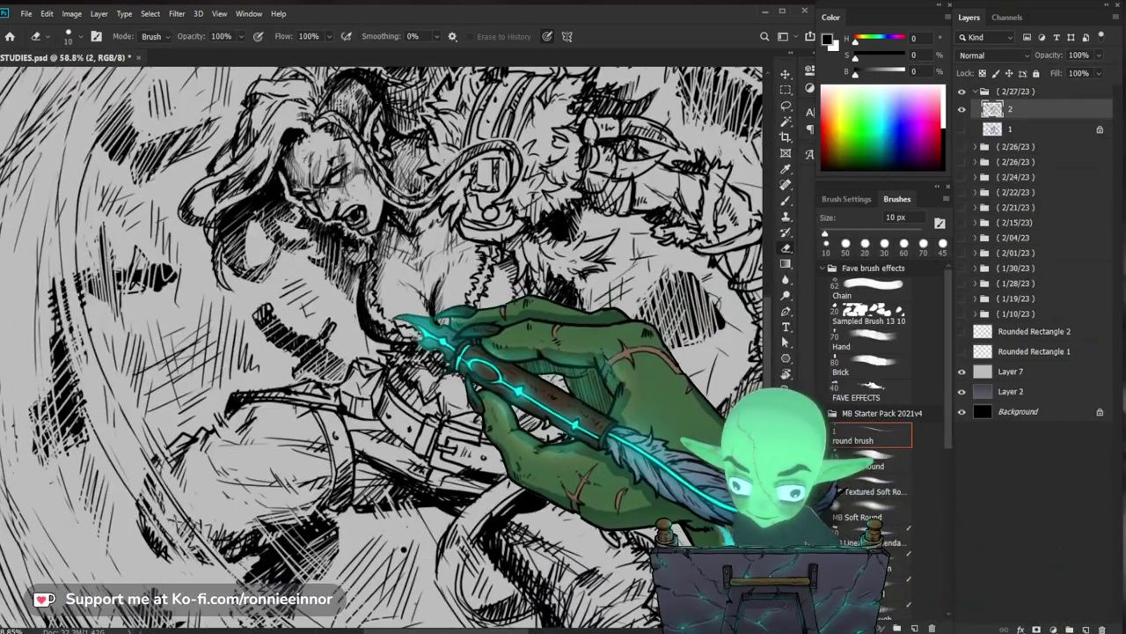
key("b")
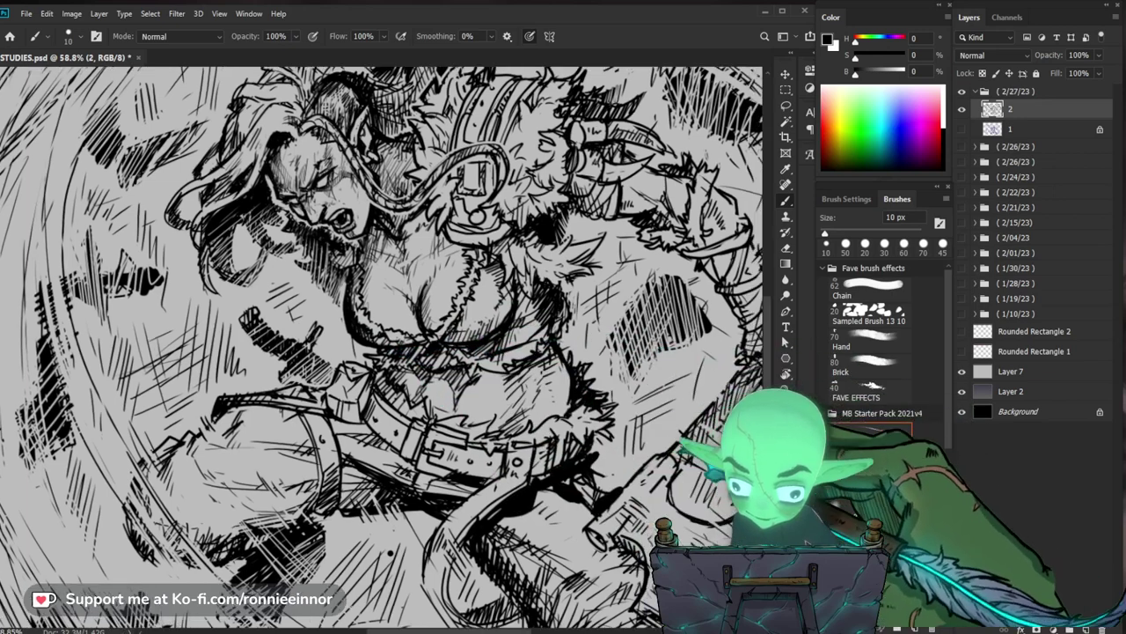
left_click_drag(387, 308, 343, 325)
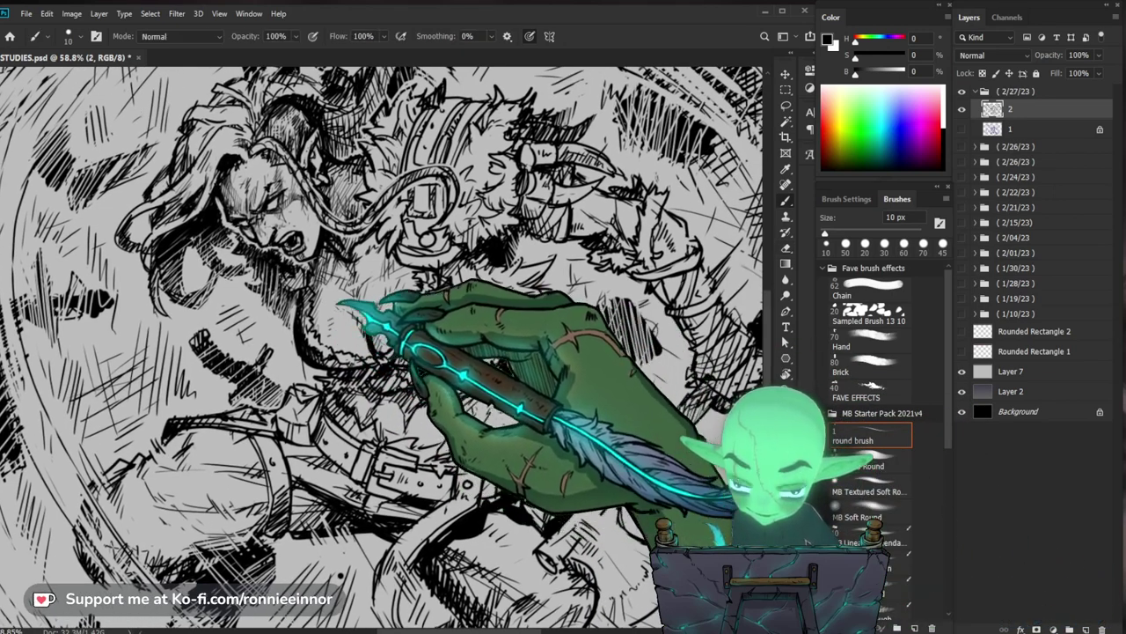
key("e")
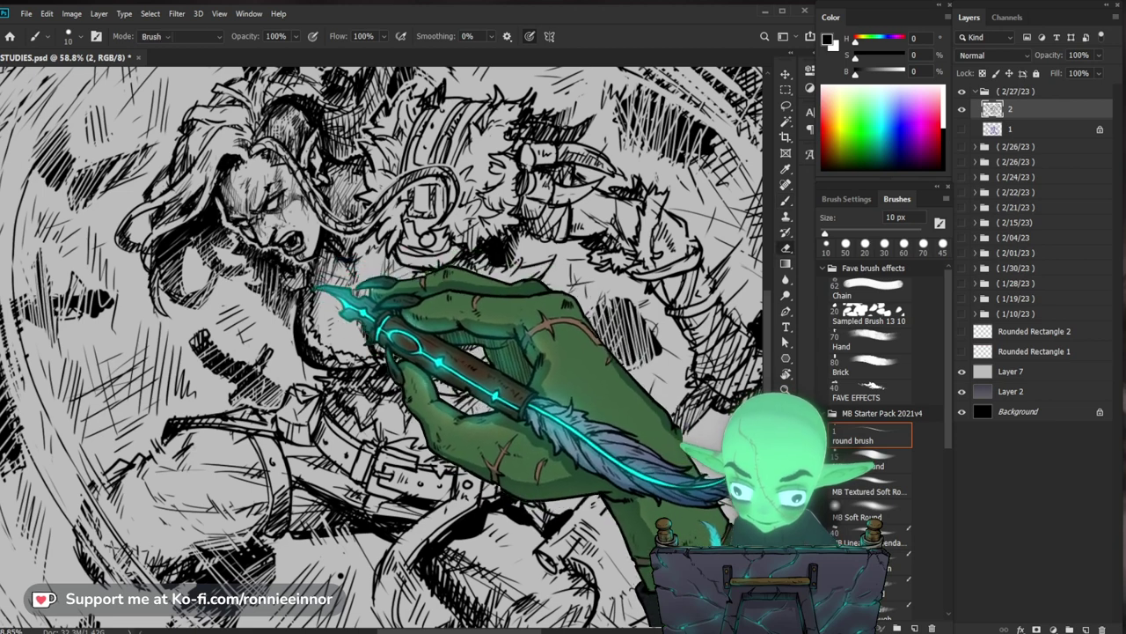
key("z")
left_click_drag(387, 185, 300, 185)
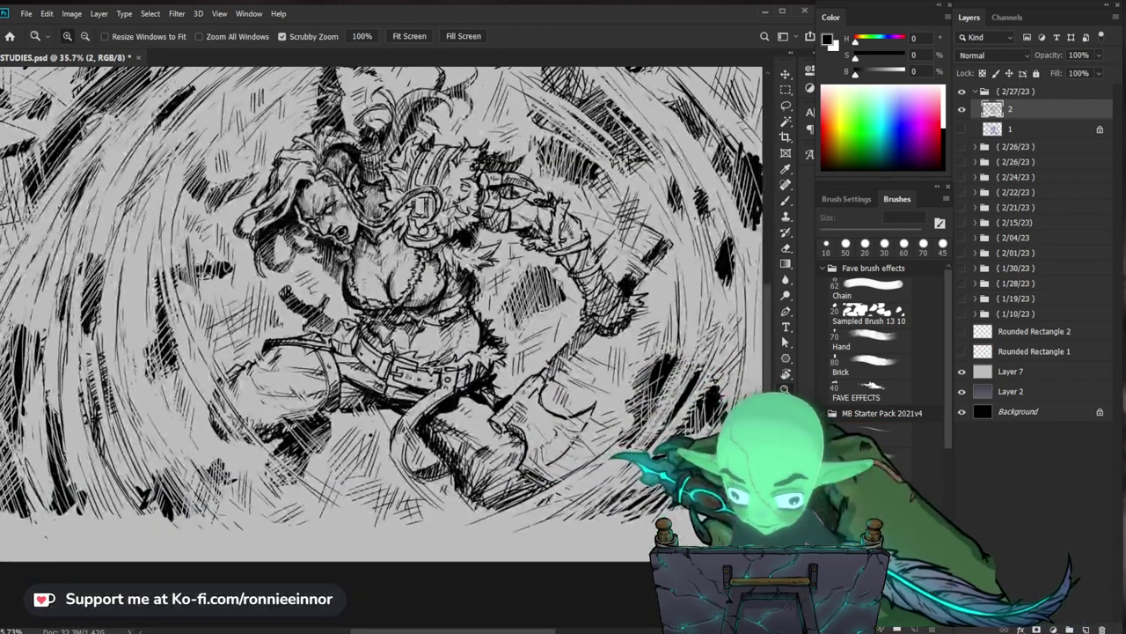
left_click_drag(387, 185, 440, 185)
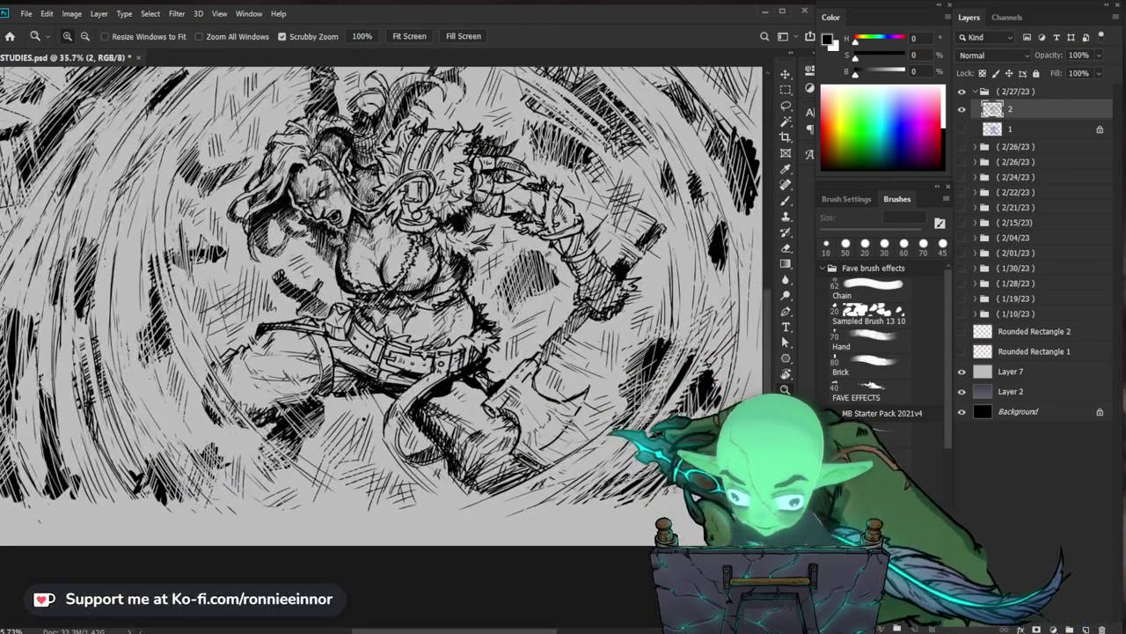
- Refine the ink on the belt, legs and weapon, alternating brush and eraser
left_click_drag(387, 264, 299, 264)
left_click_drag(387, 264, 457, 264)
key("b")
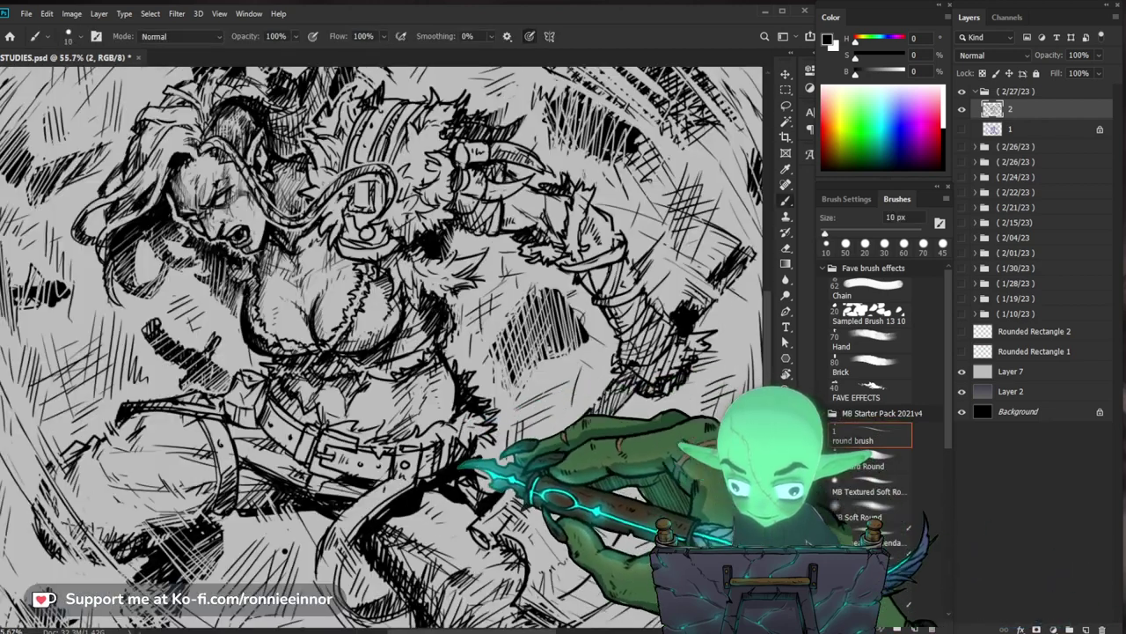
left_click_drag(387, 264, 299, 264)
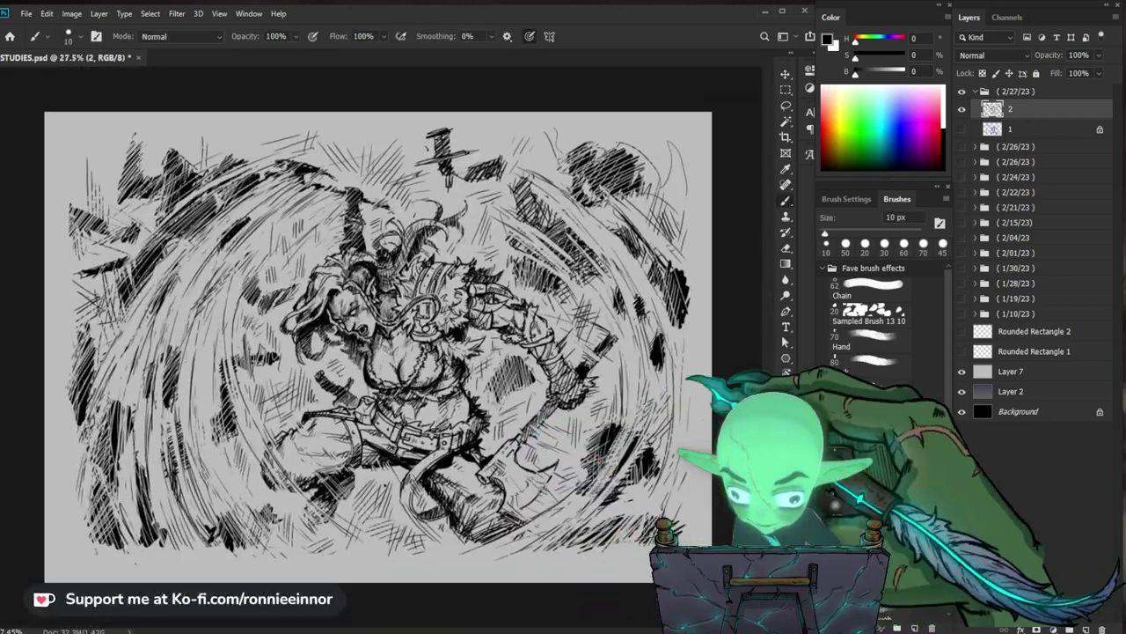
left_click_drag(387, 264, 440, 264)
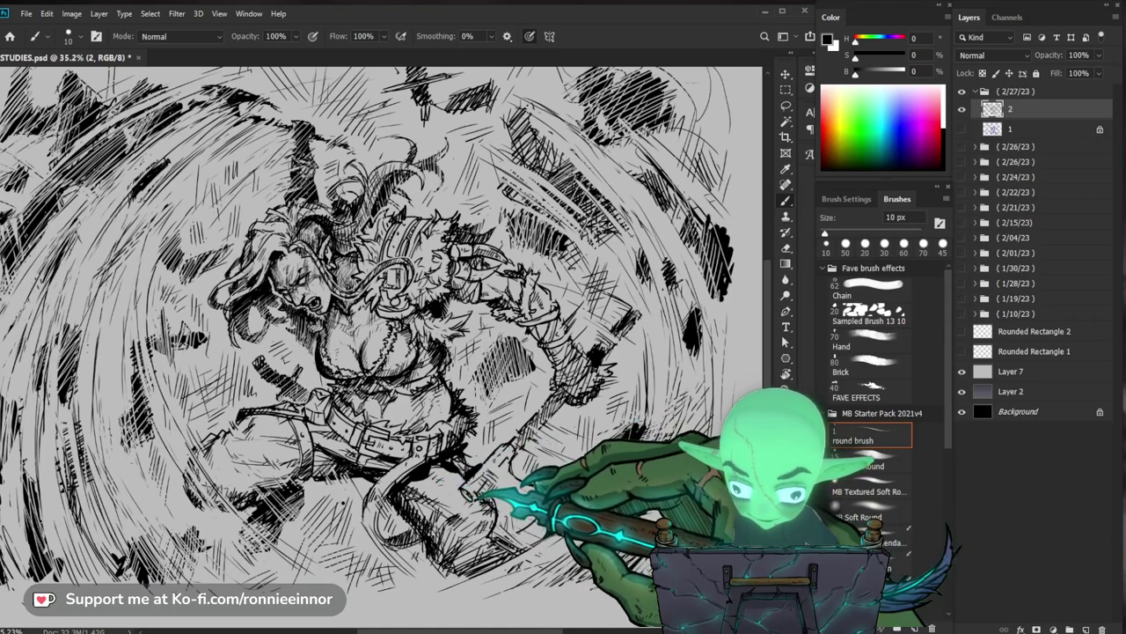
key("e")
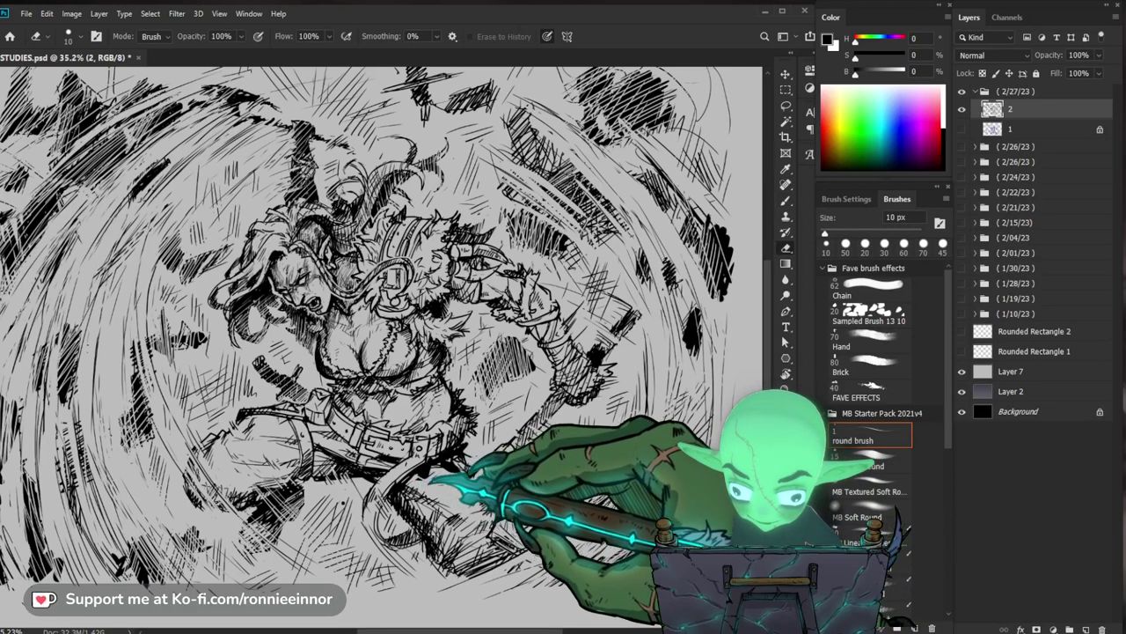
key("b")
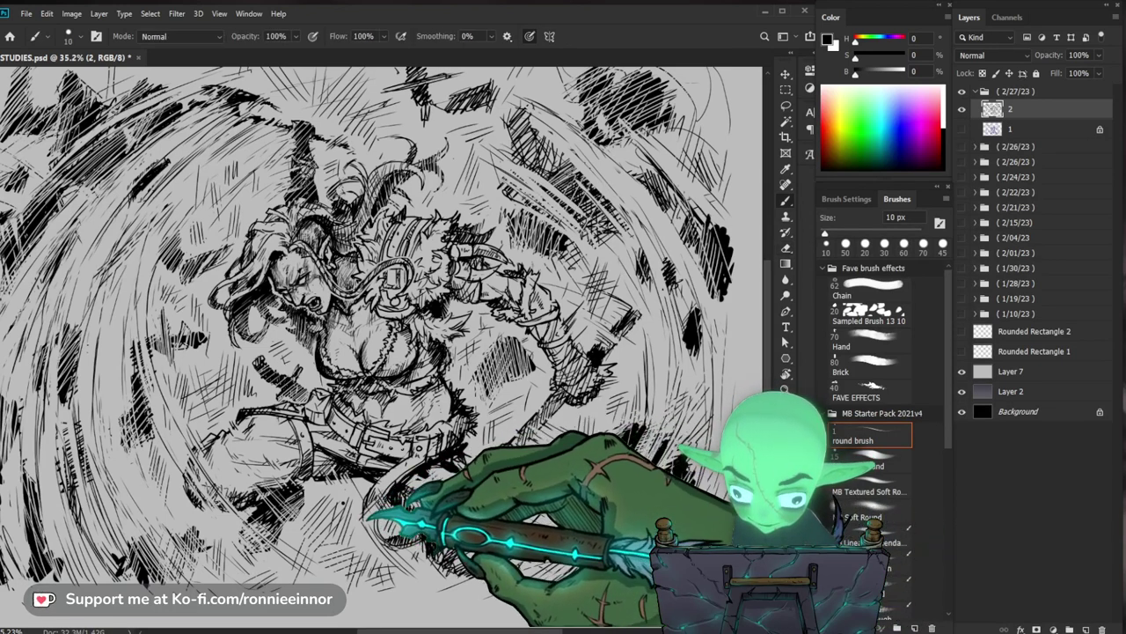
key("e")
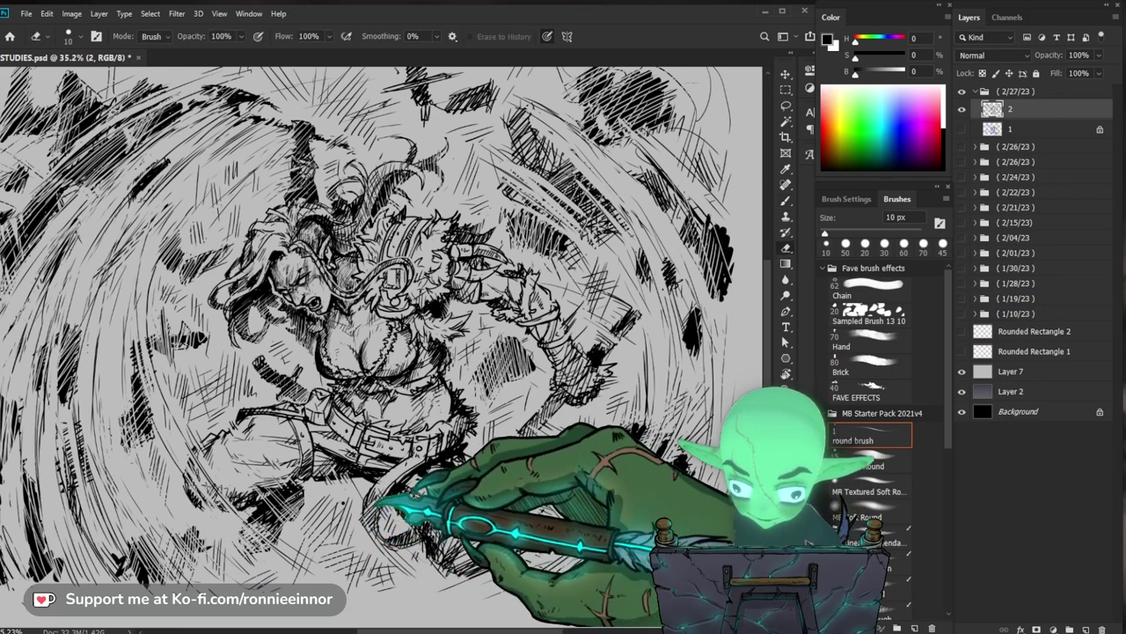
key("ctrl+0")
scroll(379, 335, "up", 3)
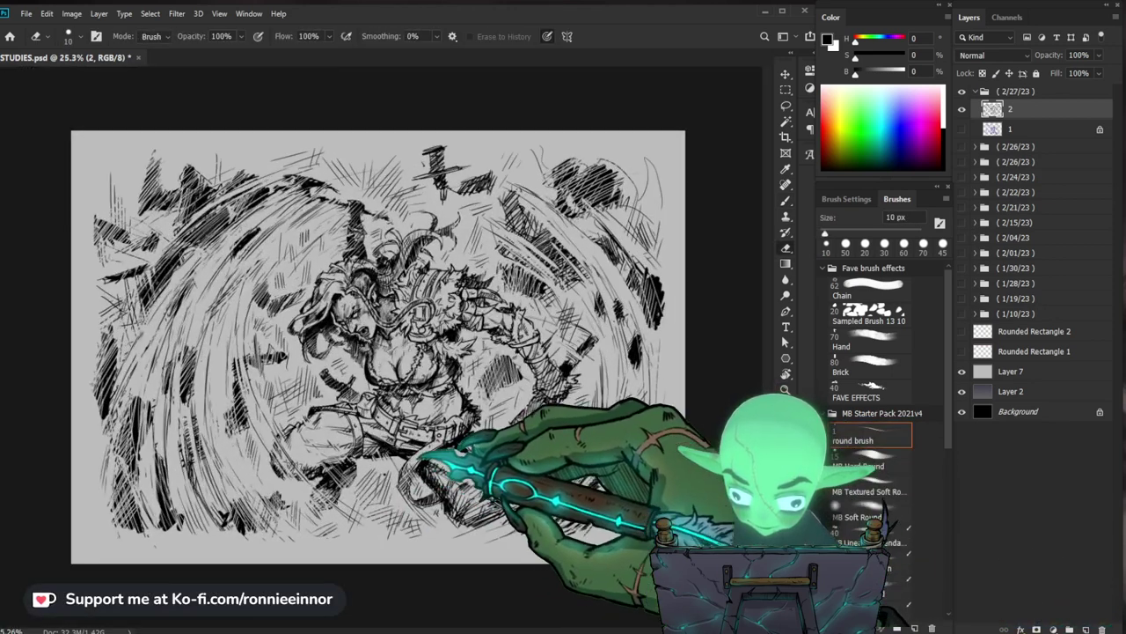
key("b")
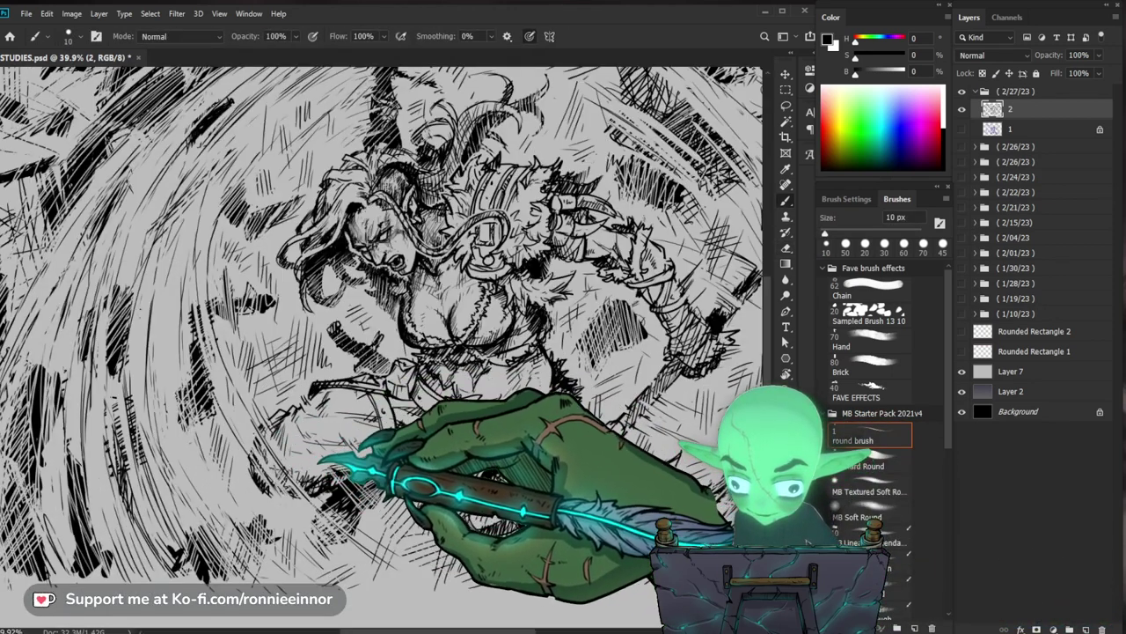
left_click_drag(493, 423, 553, 414)
scroll(370, 291, "up", 3)
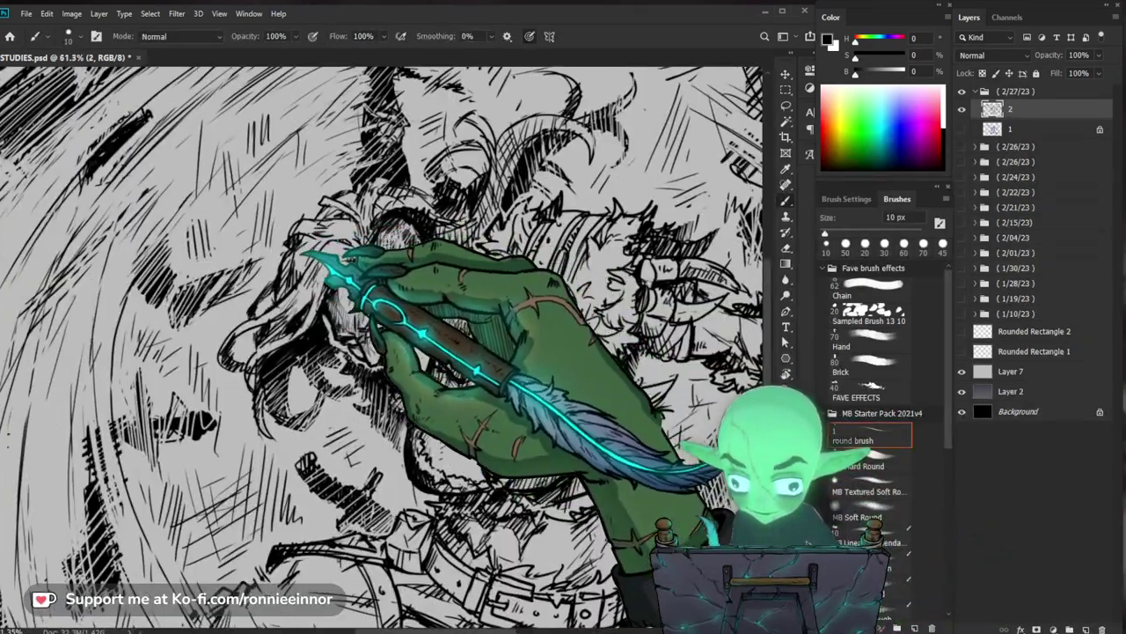
key("ctrl+0")
- Save the drawing with Ctrl+S
key("ctrl+s")
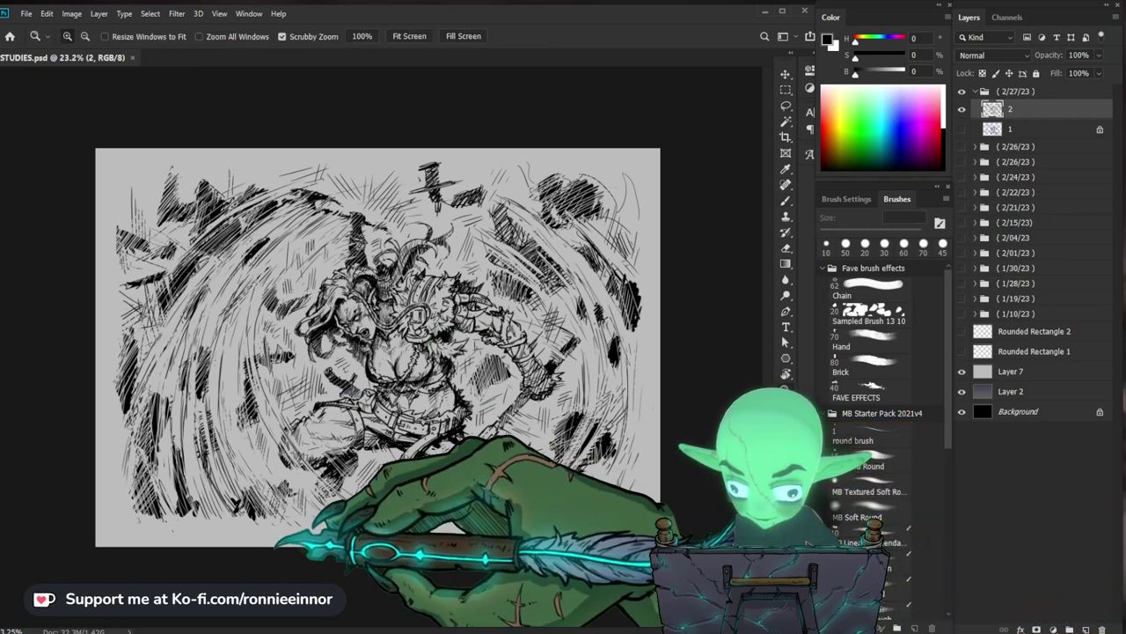
scroll(264, 546, "up", 2)
scroll(264, 546, "up", 1)
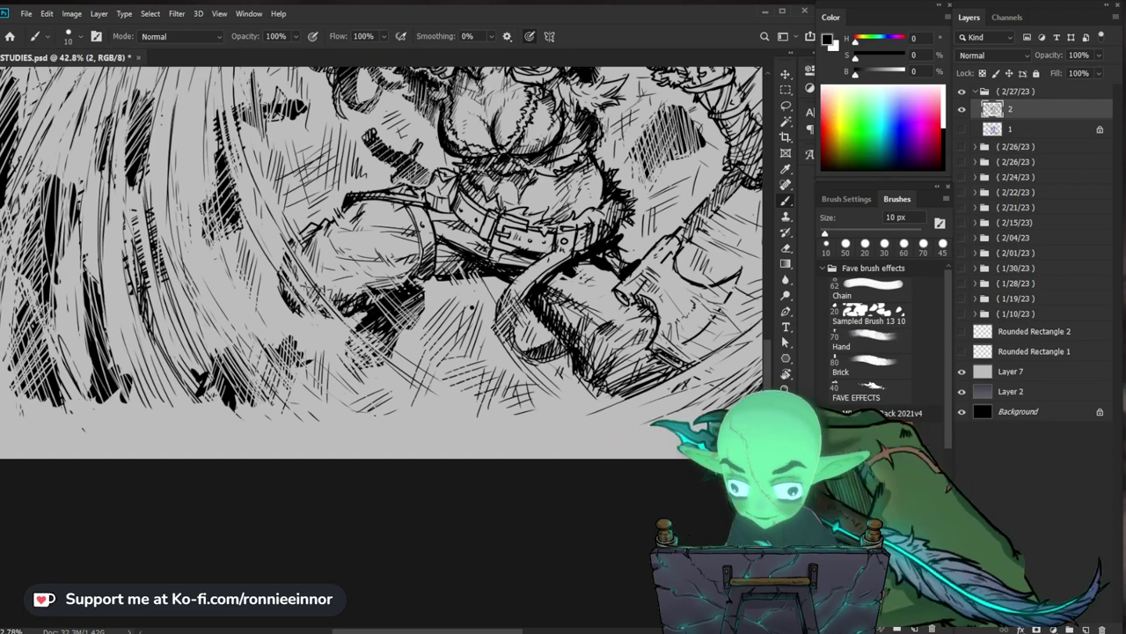
scroll(379, 264, "up", 3)
scroll(379, 264, "up", 2)
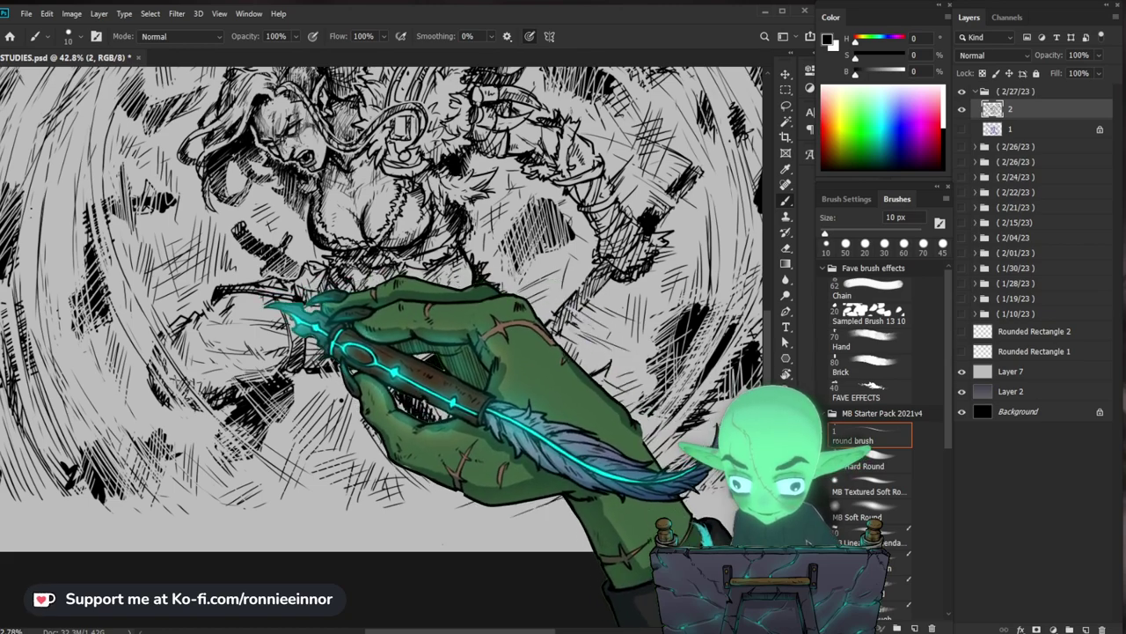
- Review the full canvas at several zoom levels and switch to an 80 px eraser
key("z")
left_click_drag(378, 308, 290, 308)
mouse_move(379, 308)
left_mouse_down()
mouse_move(405, 281)
mouse_move(415, 237)
left_mouse_up()
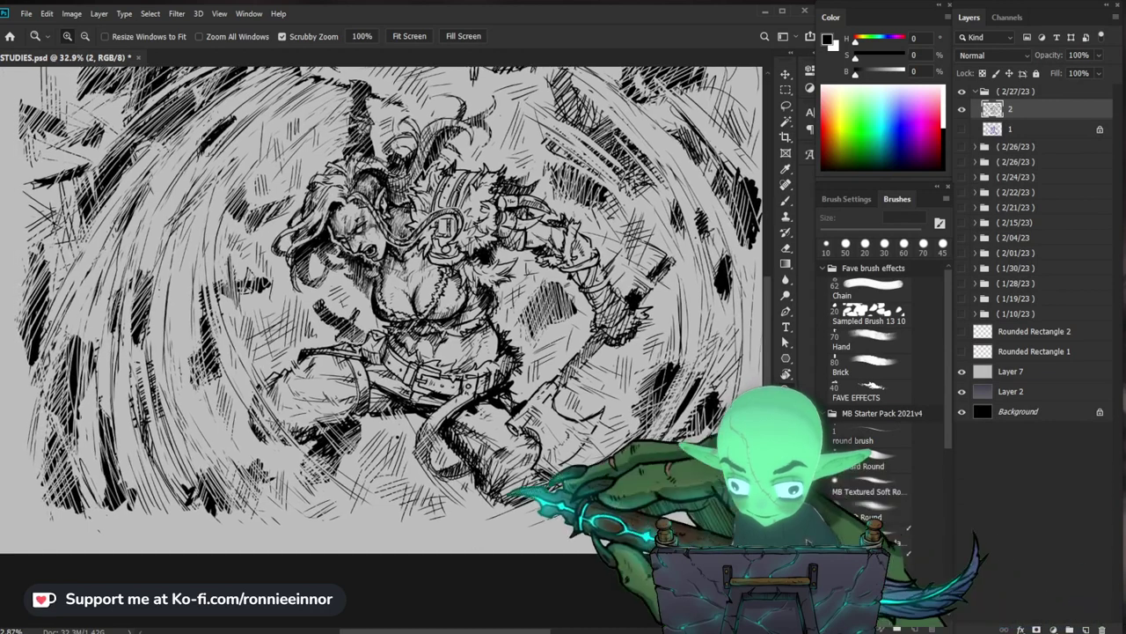
left_click_drag(387, 334, 300, 334)
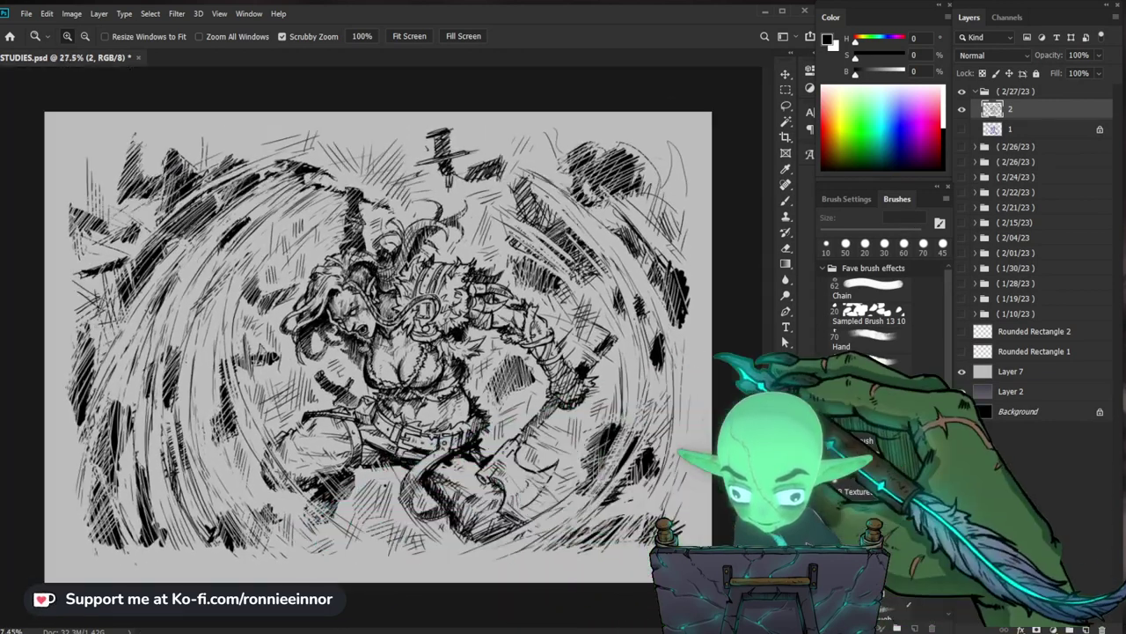
left_click_drag(379, 347, 405, 346)
key("b")
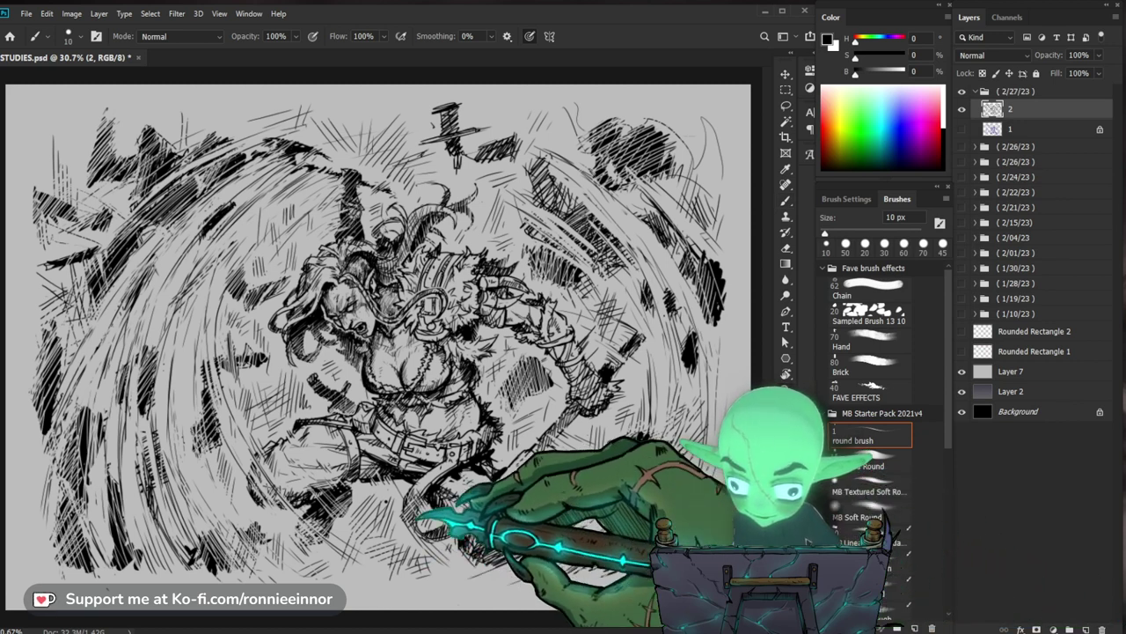
key("e")
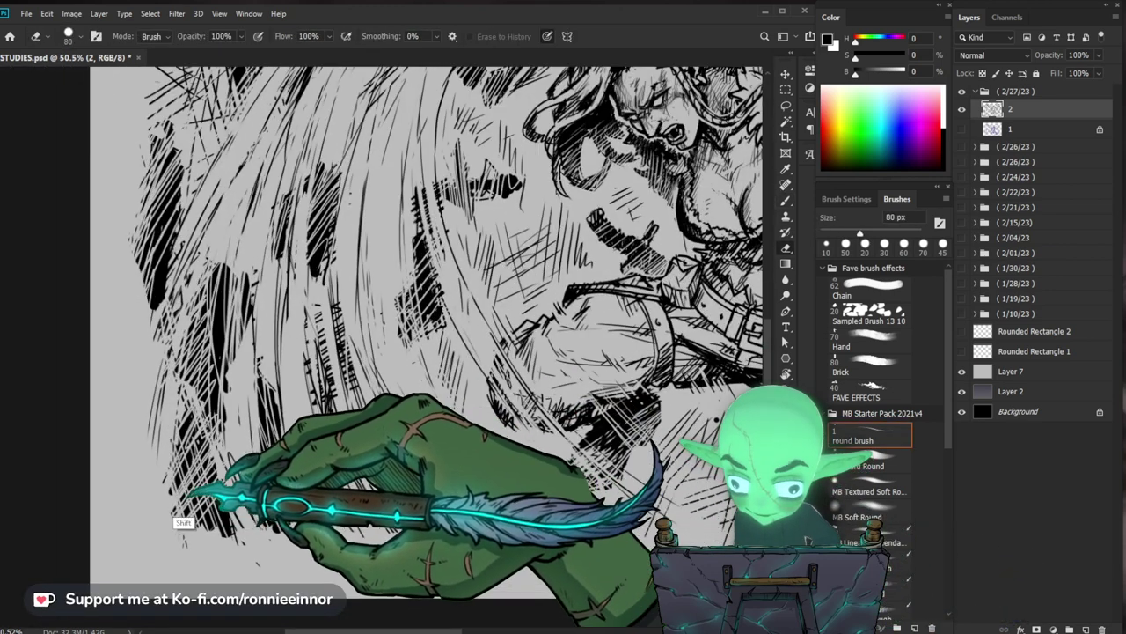
- Erase a gap through the lower-left motion lines and draw a straight underline with the 10 px brush
left_click_drag(176, 489, 299, 488)
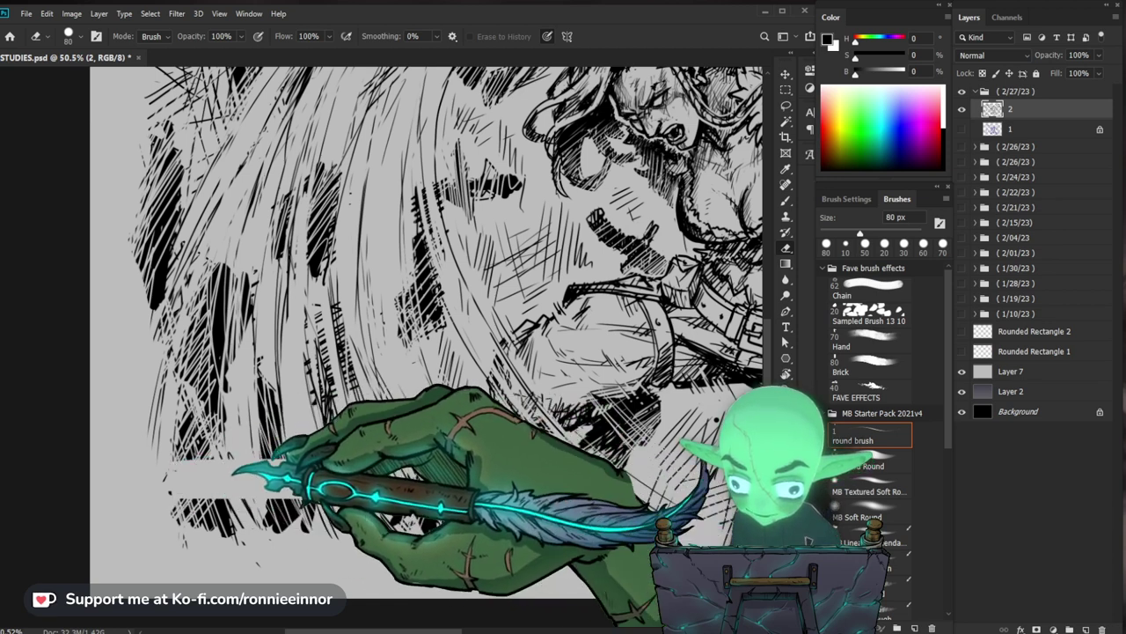
scroll(237, 489, "up", 2)
key("b")
left_click(156, 467)
left_click(379, 467, "shift")
scroll(178, 450, "up", 2)
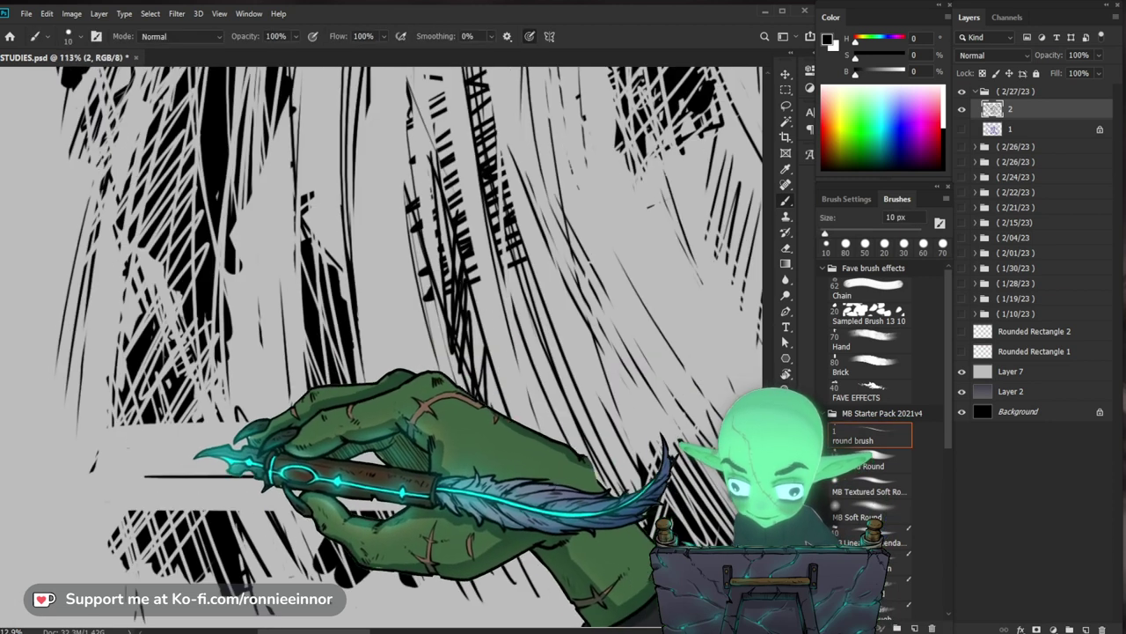
- Letter the EinnorDraws signature above the underline, undoing and redoing misdrawn strokes
mouse_move(173, 453)
left_mouse_down()
mouse_move(218, 466)
mouse_move(248, 451)
mouse_move(252, 466)
mouse_move(279, 466)
mouse_move(292, 452)
mouse_move(314, 467)
mouse_move(295, 452)
left_mouse_up()
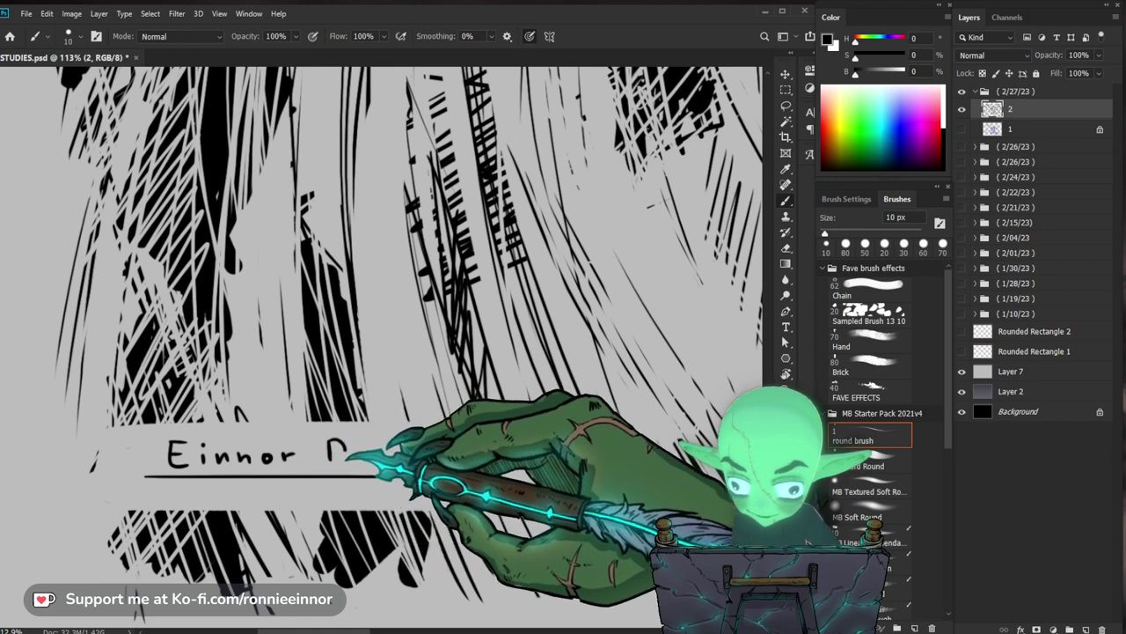
key("ctrl+z")
key("ctrl+z")
key("ctrl+z")
key("ctrl+z")
left_click_drag(309, 441, 312, 462)
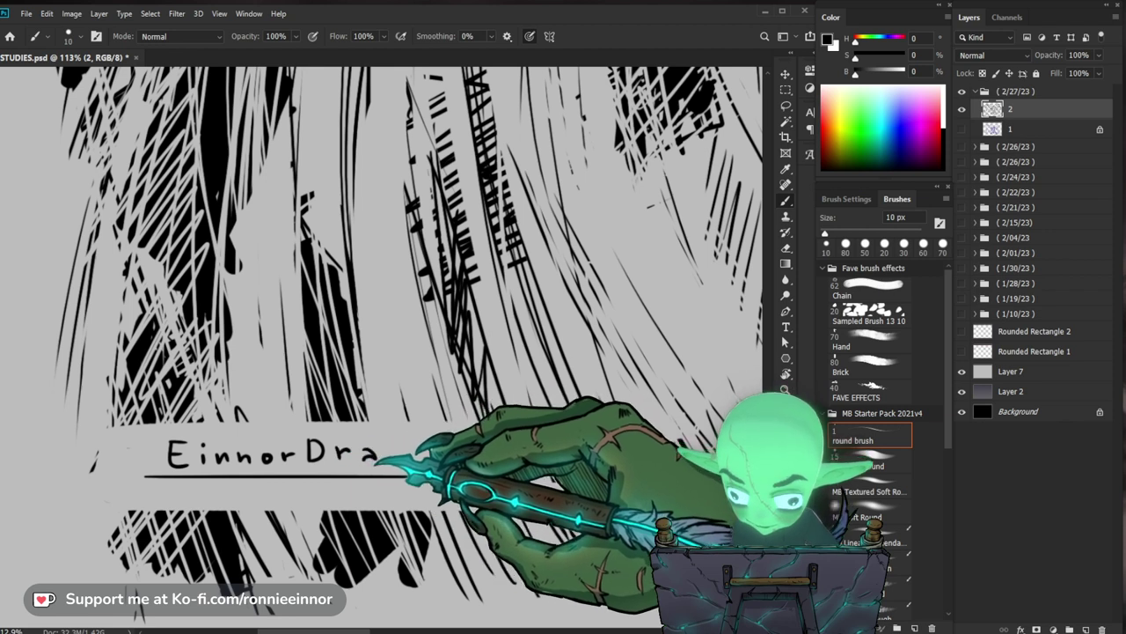
key("ctrl+shift+z")
key("ctrl+shift+z")
key("ctrl+z")
key("ctrl+z")
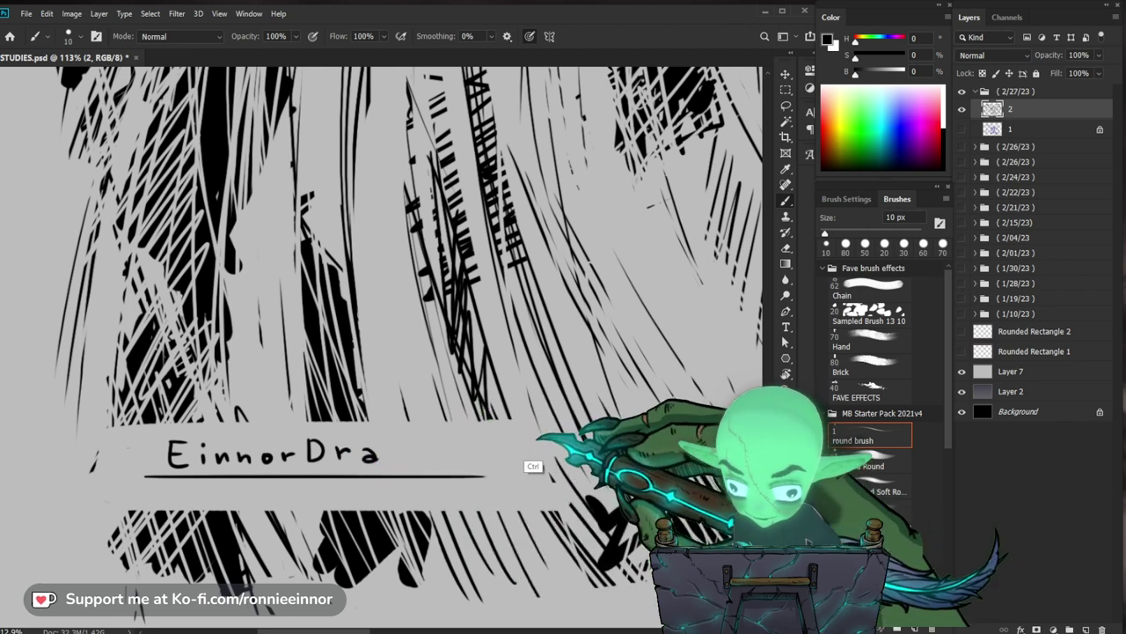
key("ctrl+z")
key("ctrl+z")
key("ctrl+shift+z")
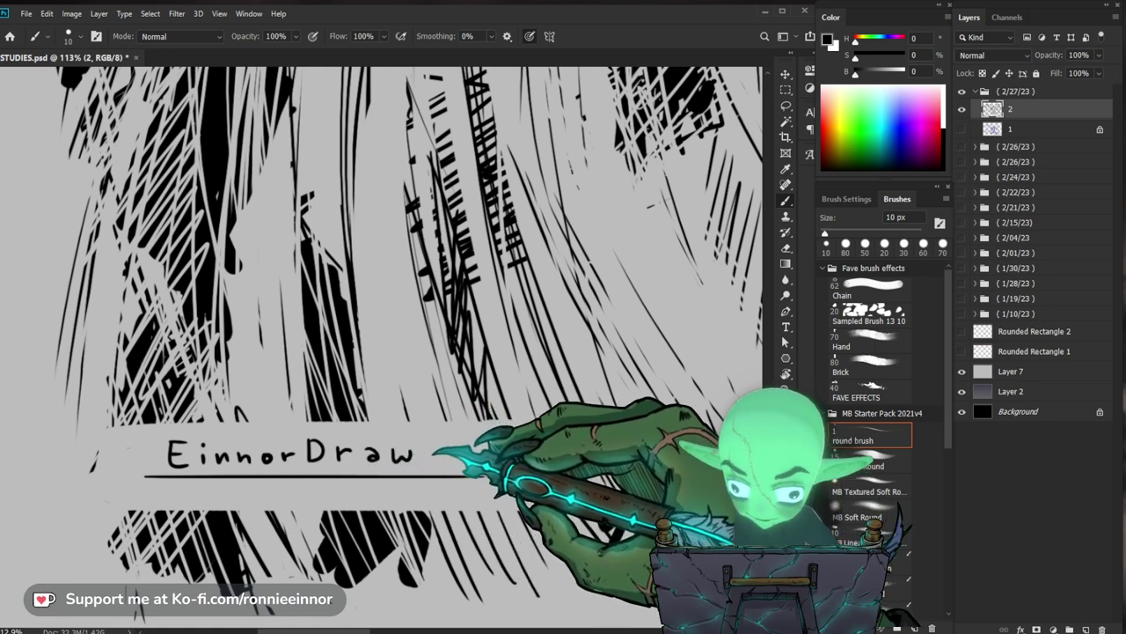
key("ctrl+minus")
key("ctrl+plus")
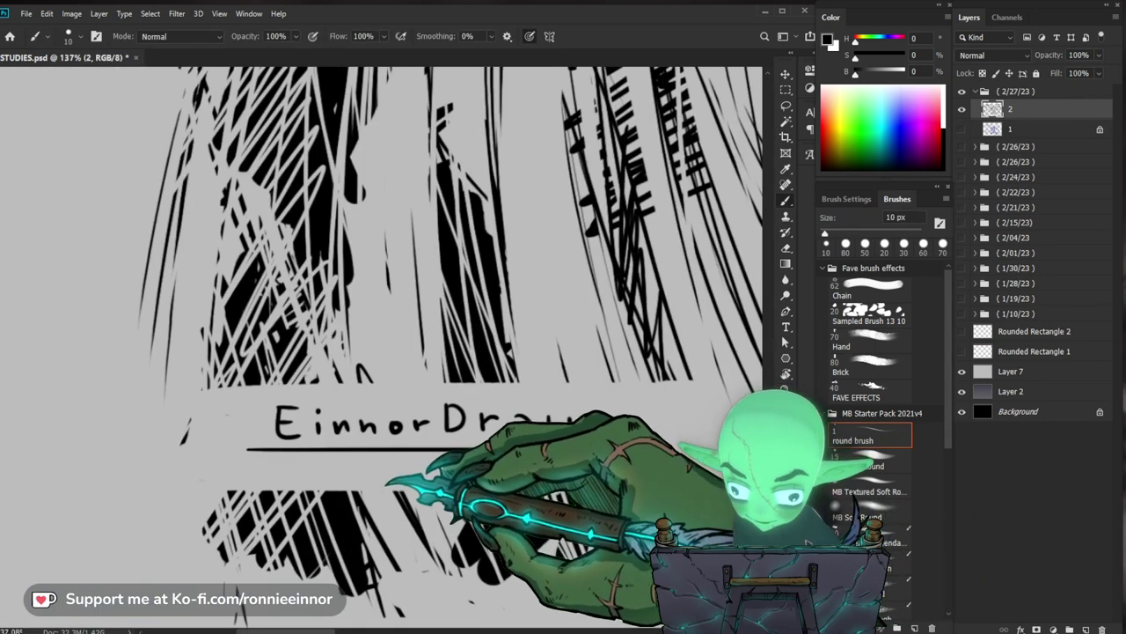
key("ctrl+shift+z")
key("ctrl+shift+z")
key("ctrl+shift+z")
key("ctrl+shift+z")
key("ctrl+shift+z")
key("ctrl+shift+z")
key("ctrl+shift+z")
key("ctrl+shift+z")
key("ctrl+shift+z")
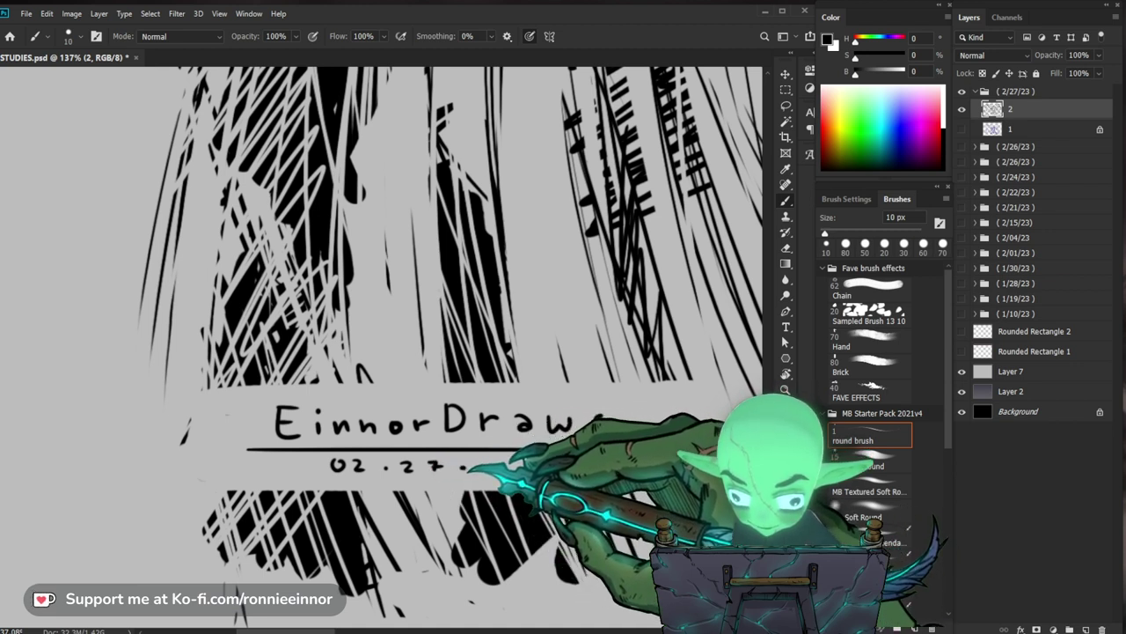
- Write the date 02.27.23 by the signature and fit the drawing in view
left_click_drag(508, 460, 508, 472)
key("z")
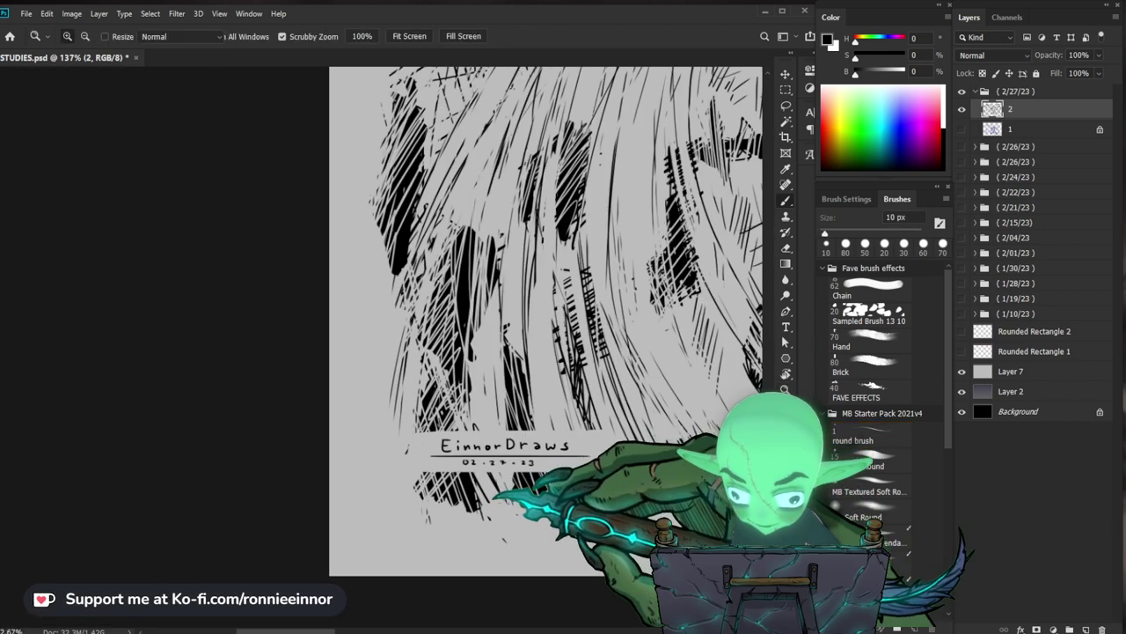
key("ctrl+0")
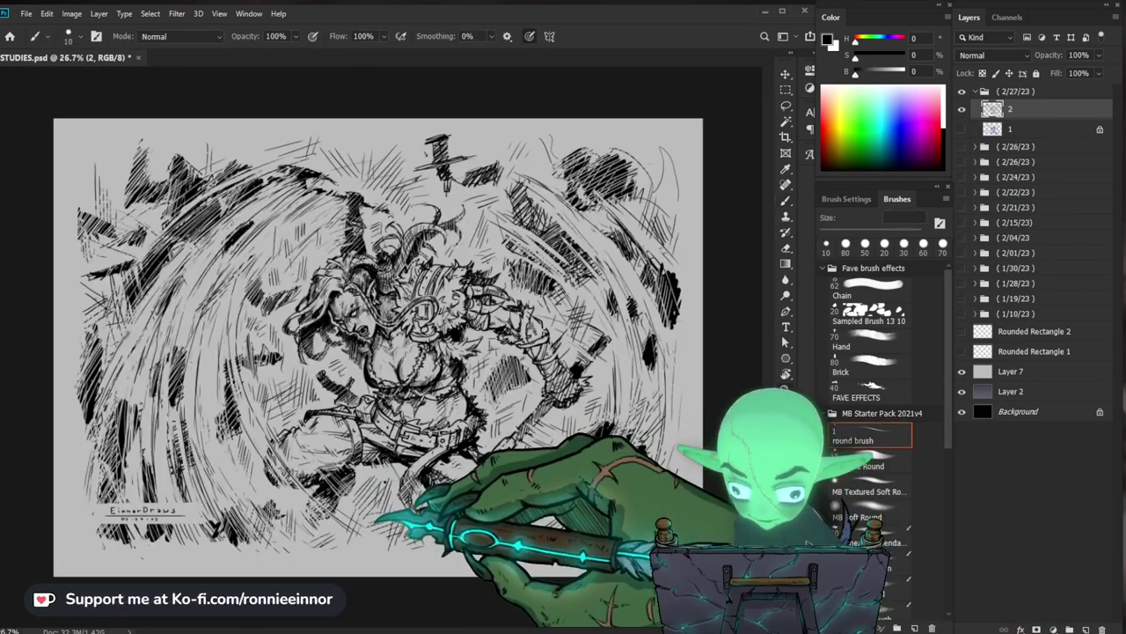
- Pan to the bottom-right corner and write the -1hr note with the 10 px brush
key("b")
key("ctrl+plus")
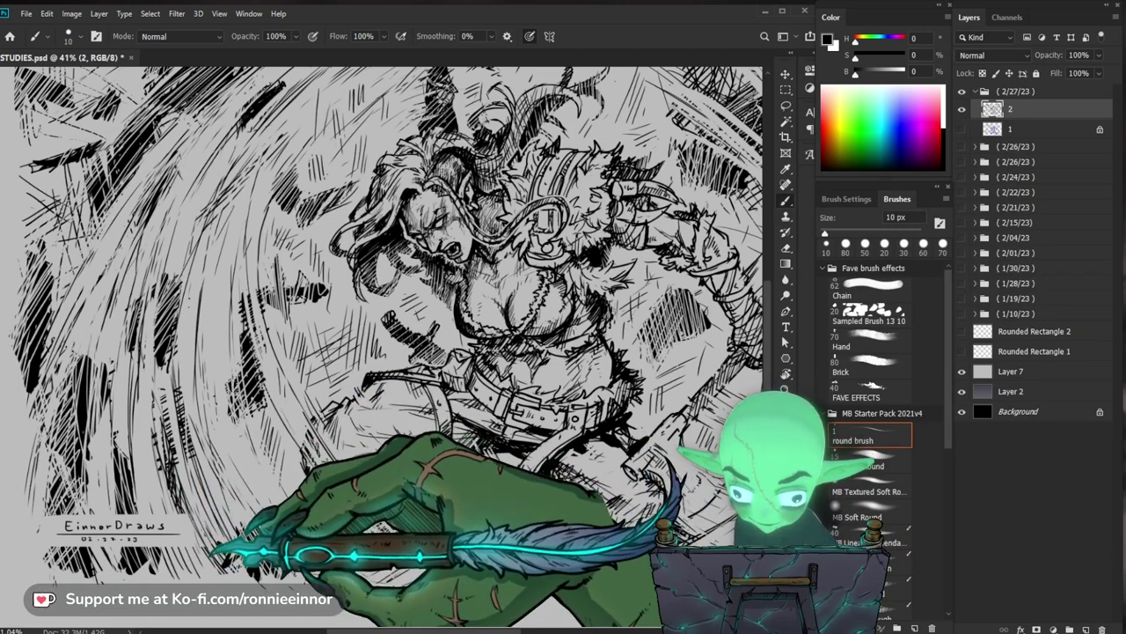
key("e")
left_click_drag(352, 352, 500, 290)
key("b")
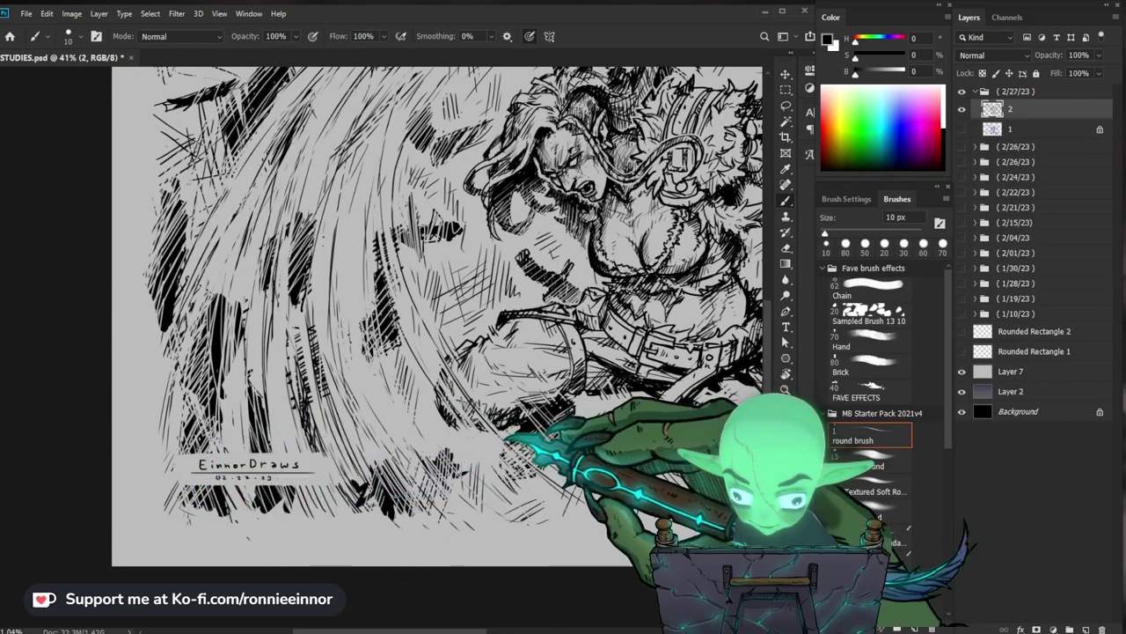
scroll(378, 335, "down", 3)
scroll(378, 335, "up", 3)
left_click_drag(352, 308, 308, 352)
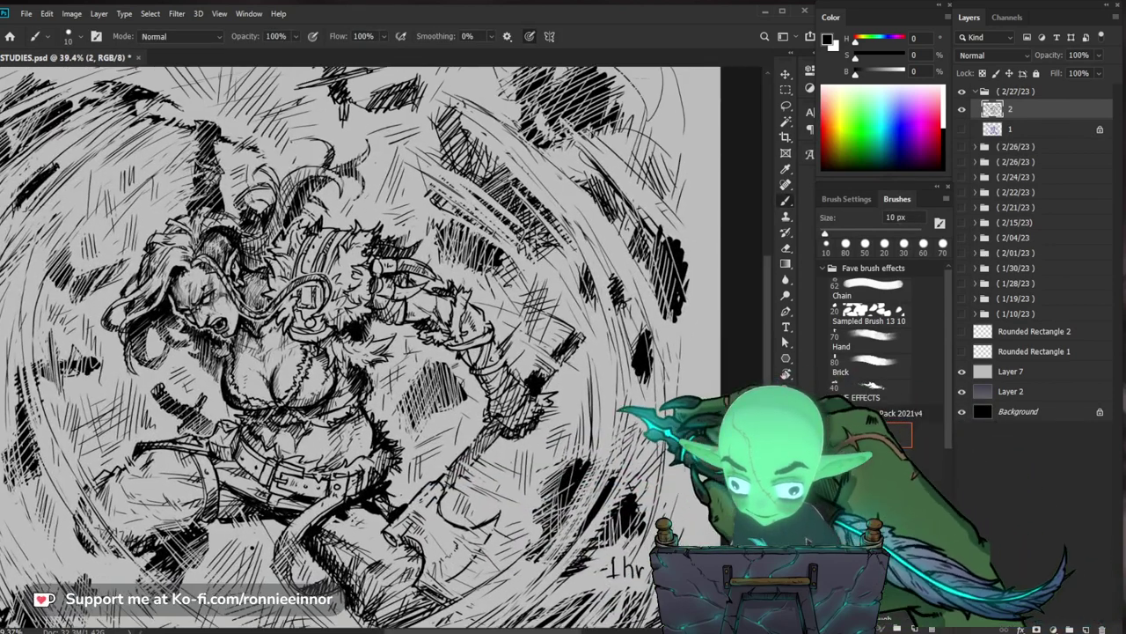
scroll(376, 349, "down", 2)
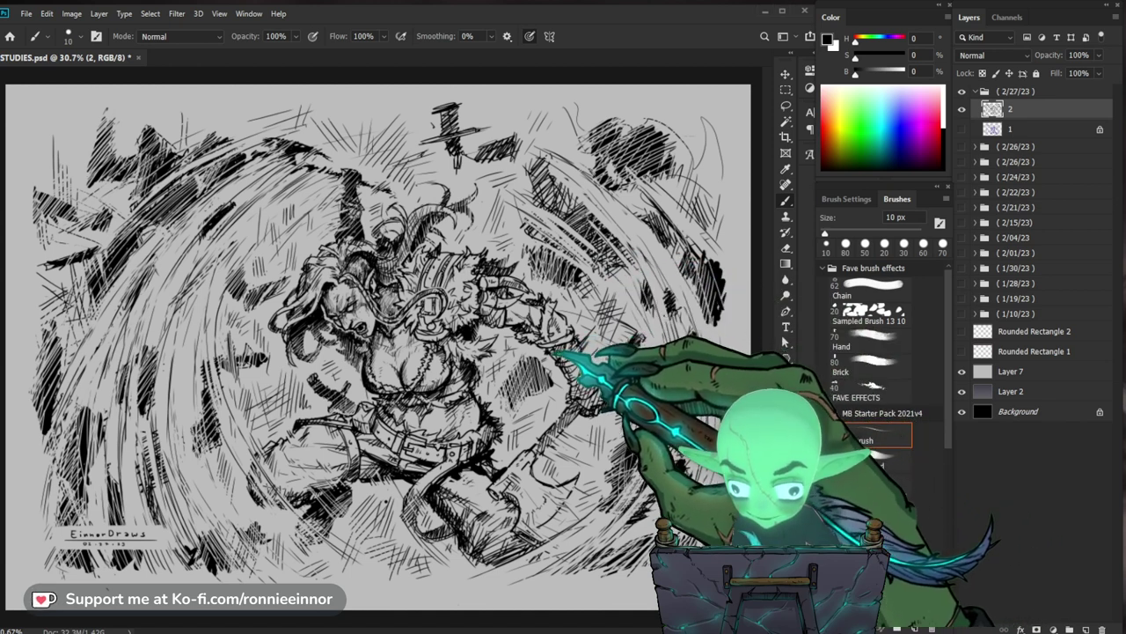
- Zoom in and out with the Zoom tool to review the finished drawing
key("e")
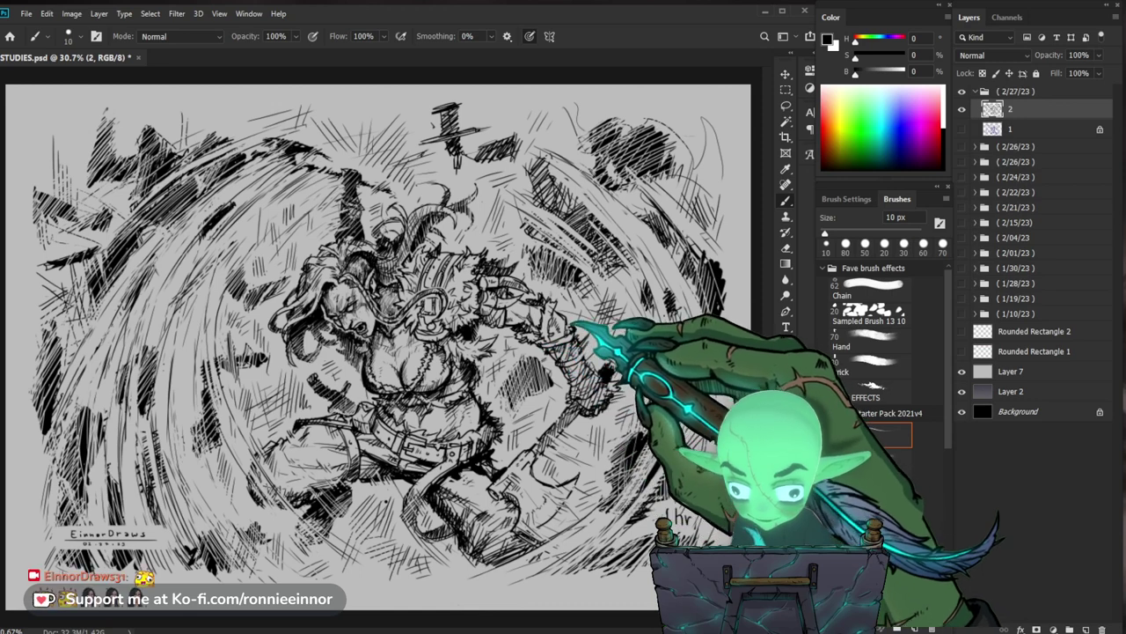
key("z")
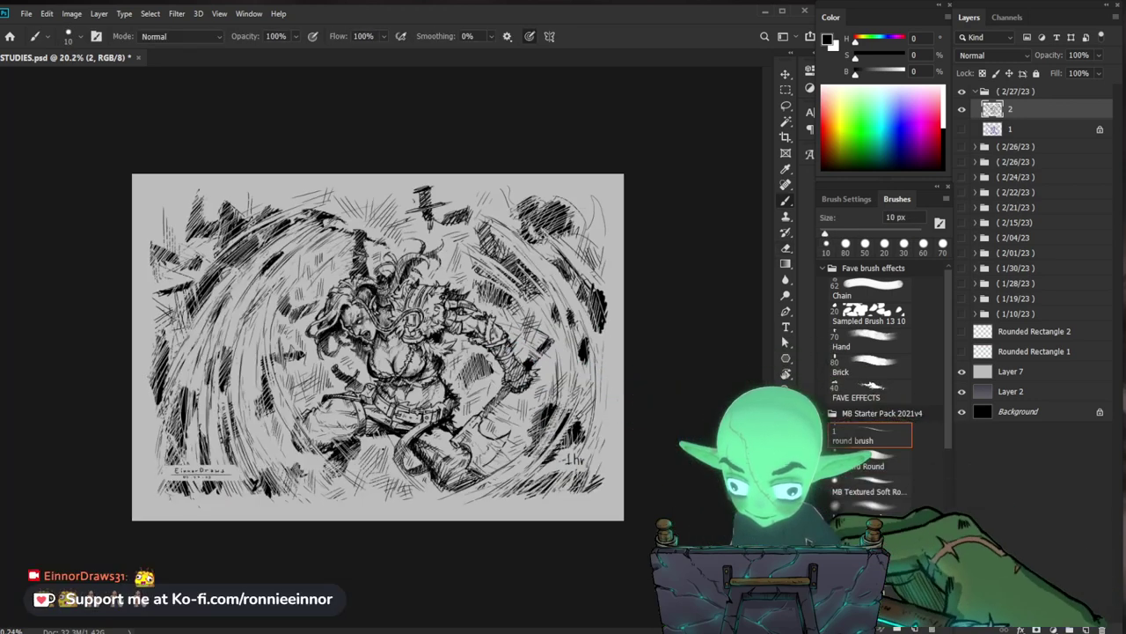
left_click_drag(431, 326, 475, 325)
key("b")
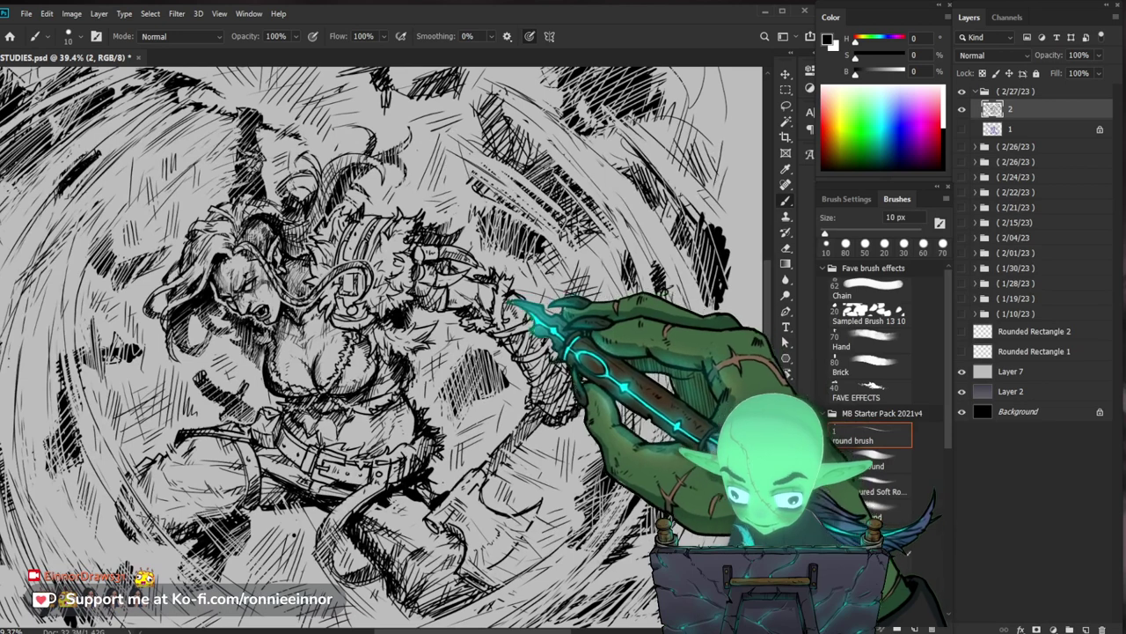
key("ctrl+minus")
key("z")
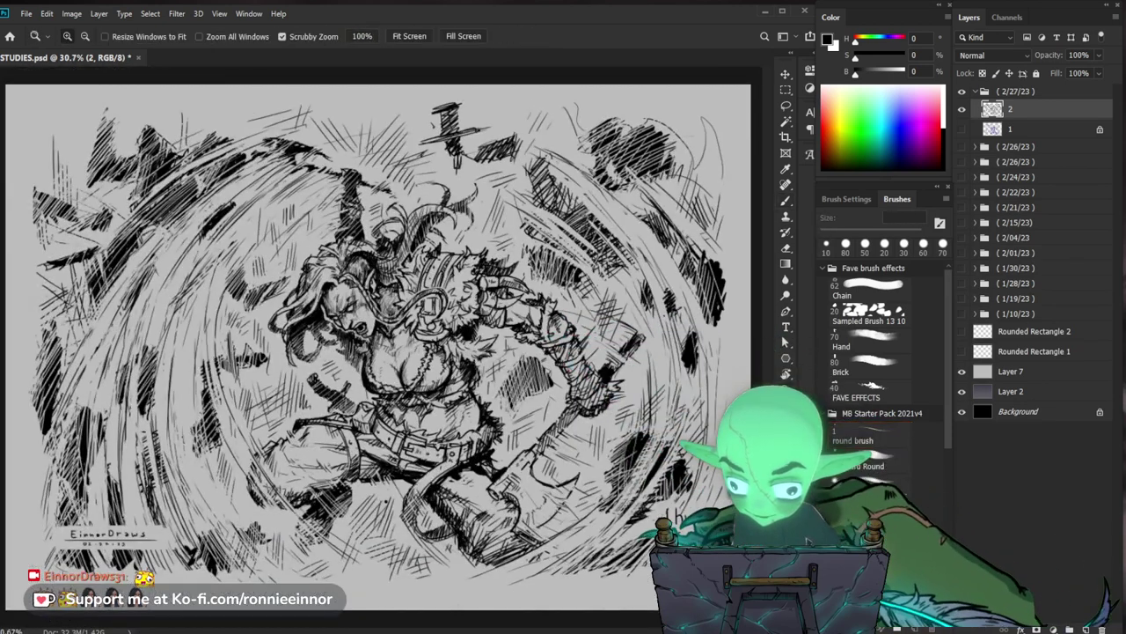
left_click_drag(378, 352, 414, 352)
key("b")
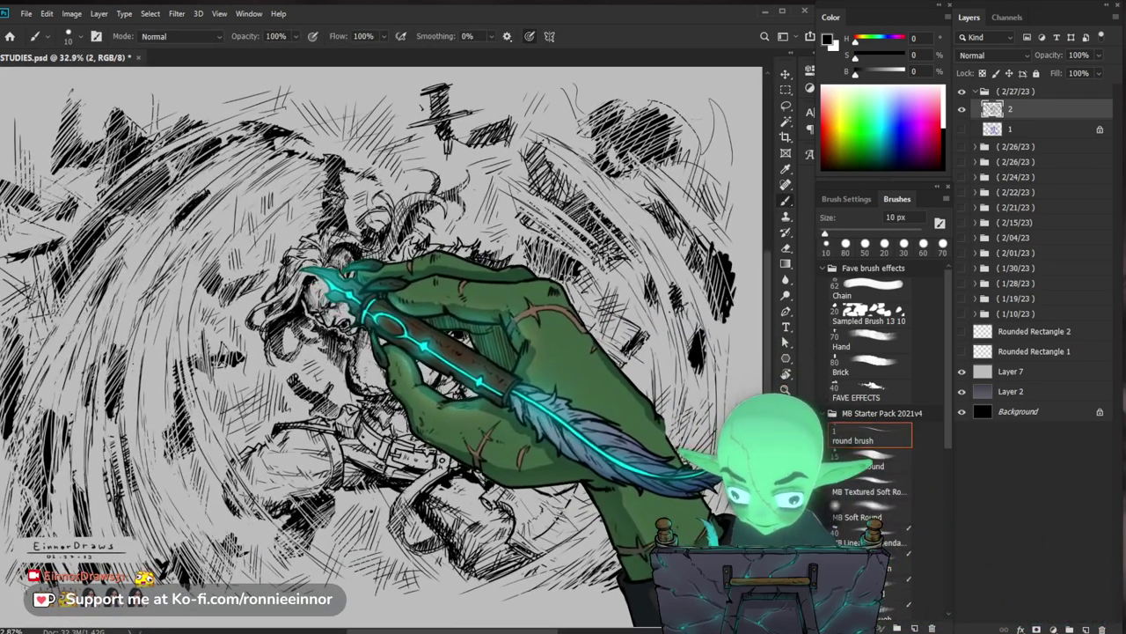
key("z")
left_click_drag(413, 352, 352, 352)
- Save STUDIES.psd and zoom in so the drawing fills more of the window
key("ctrl+s")
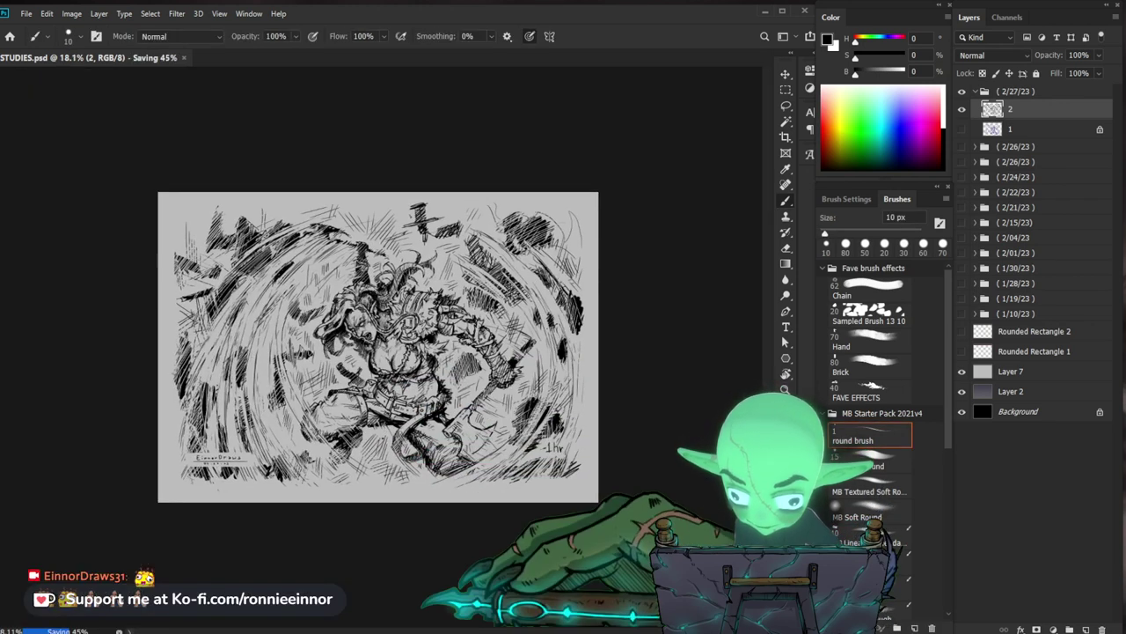
key("z")
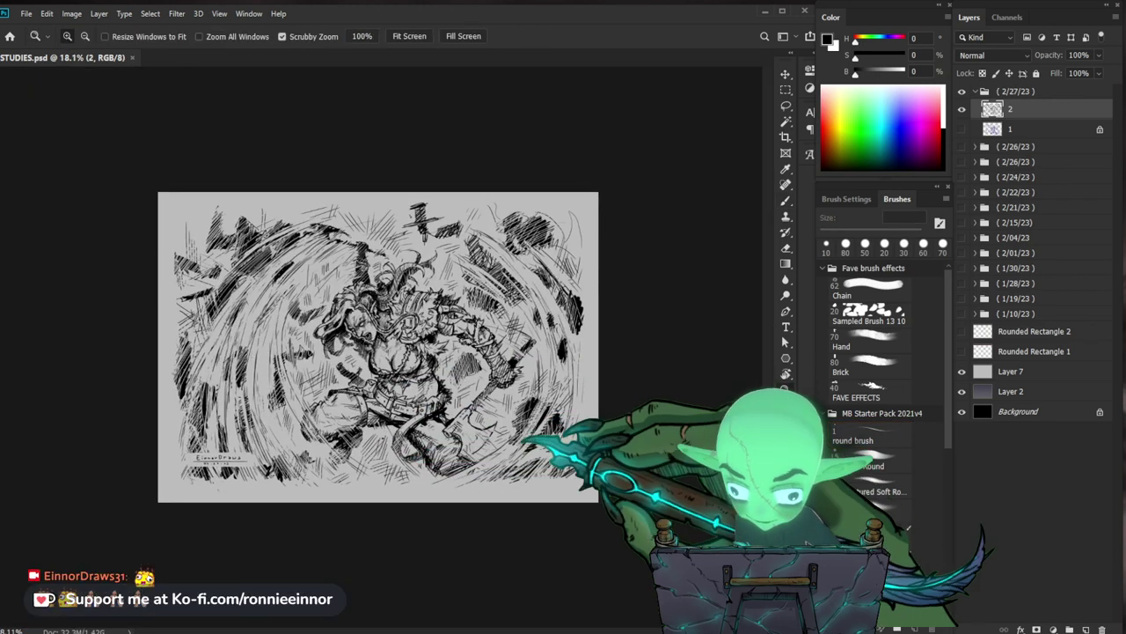
left_click_drag(378, 348, 423, 347)
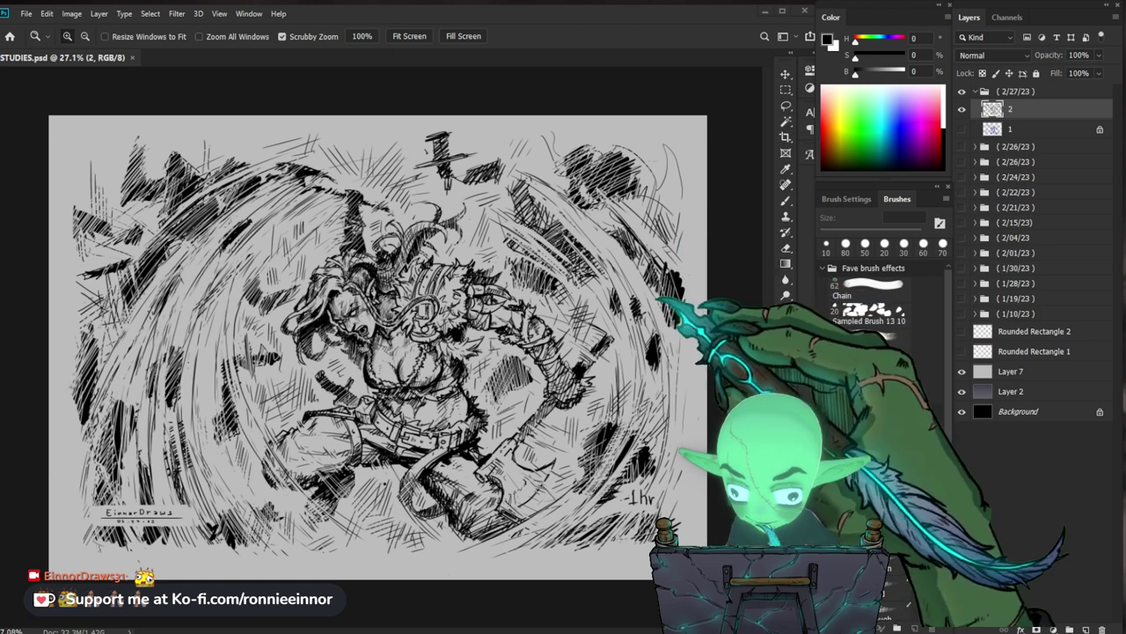
- Select the ( 2/26/23 ) layer group in the Layers panel
scroll(378, 343, "up", 2)
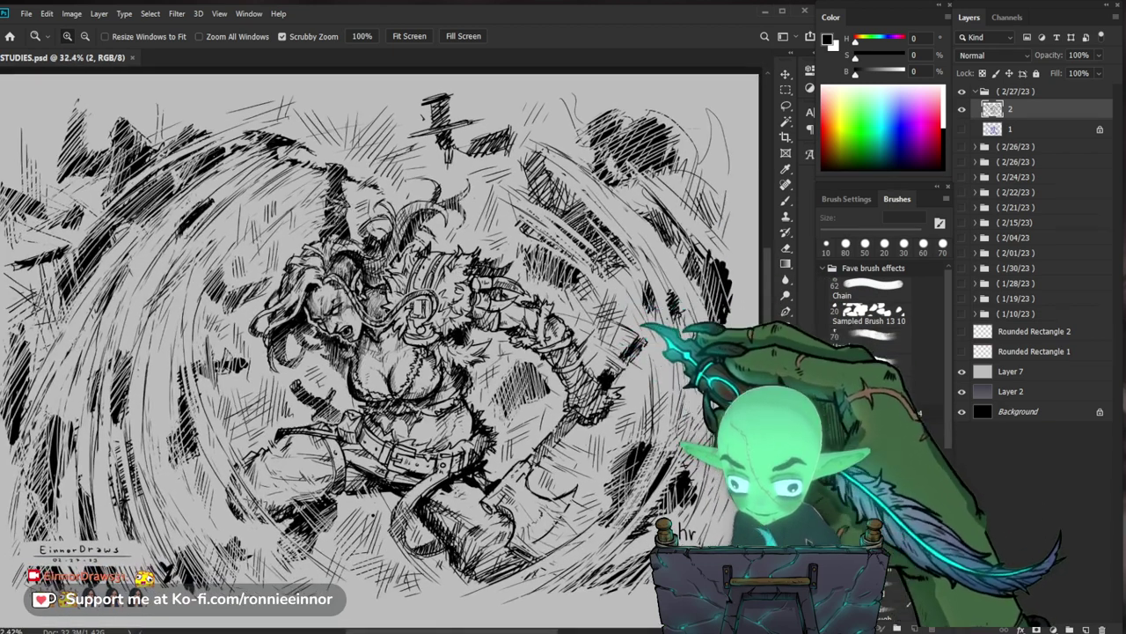
scroll(378, 343, "down", 2)
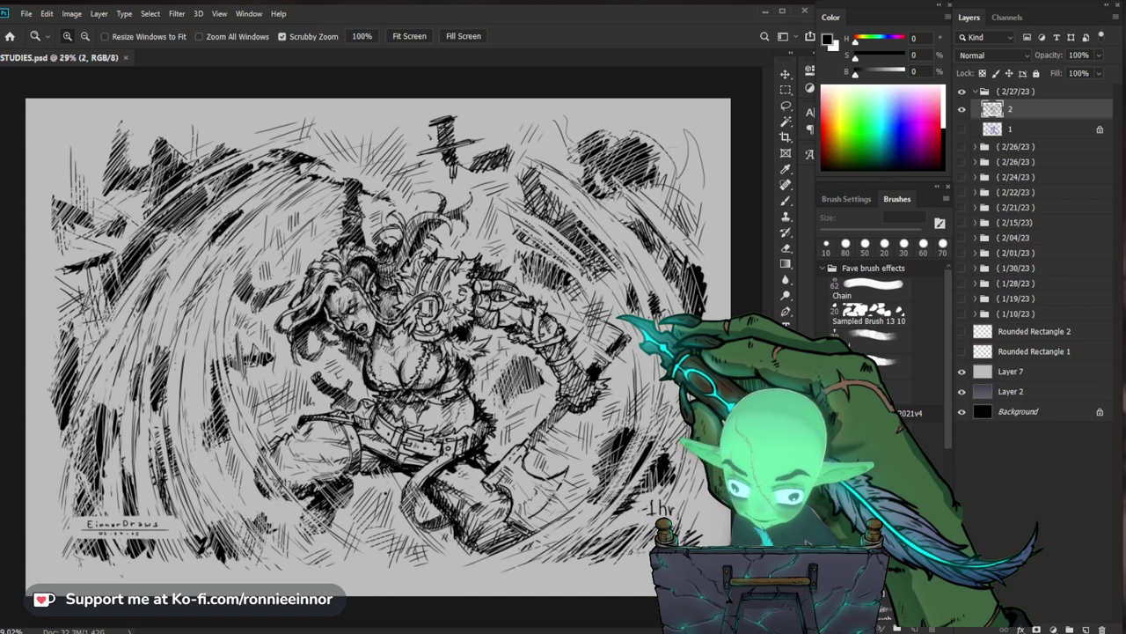
left_click(1020, 146)
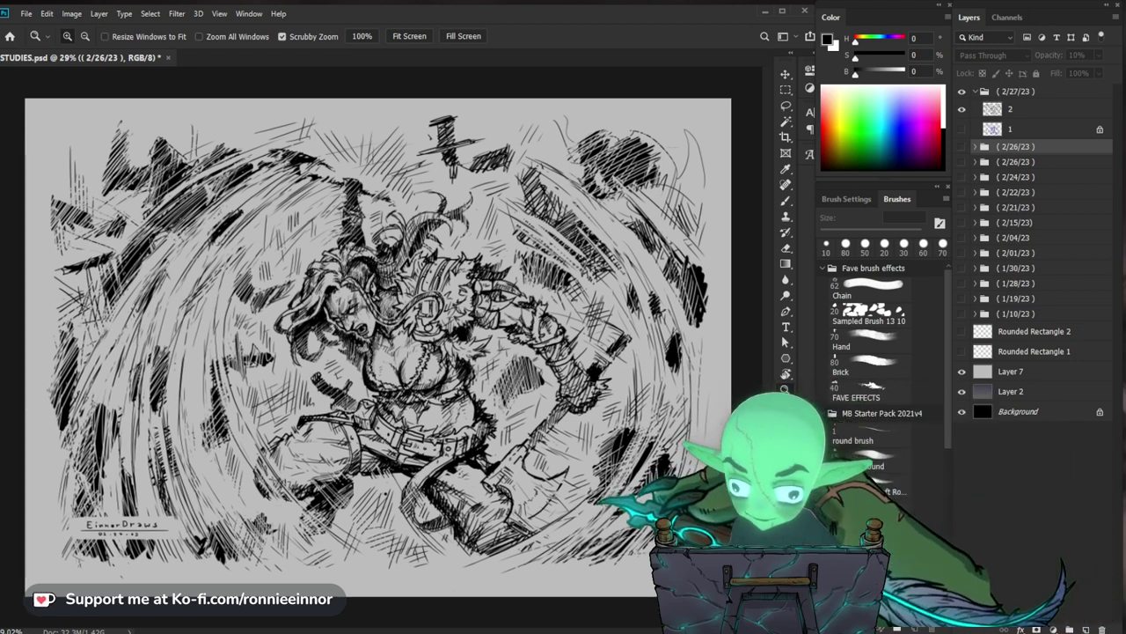
key("ctrl+plus")
scroll(379, 343, "down", 1)
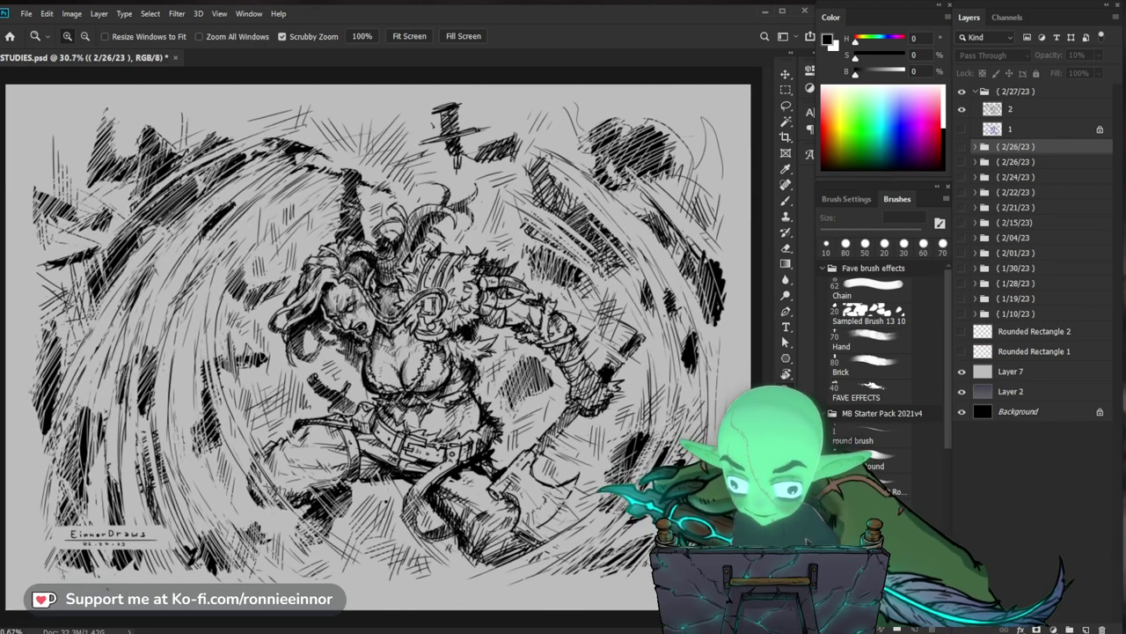